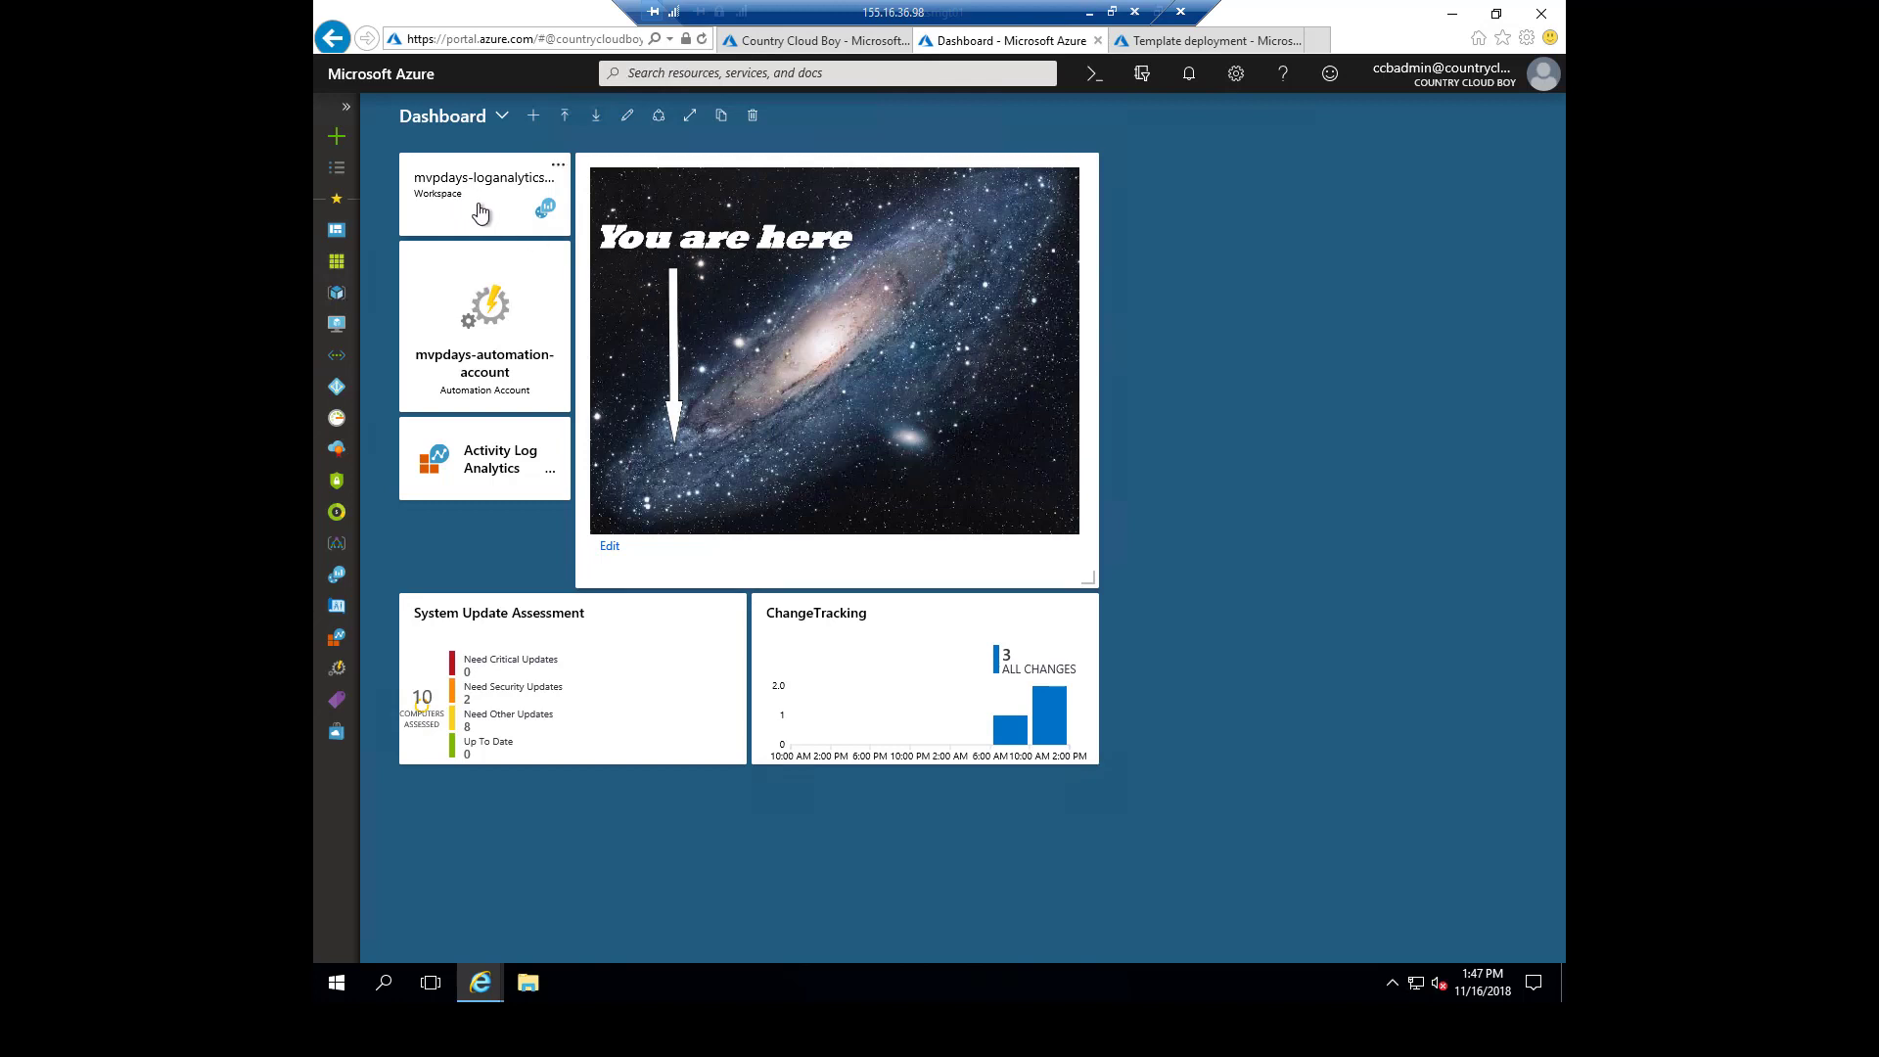
Step: Review the nine-machine Update management overview of mvpdays-automation-account, then return to the Azure Stack dashboard
left_click(509, 372)
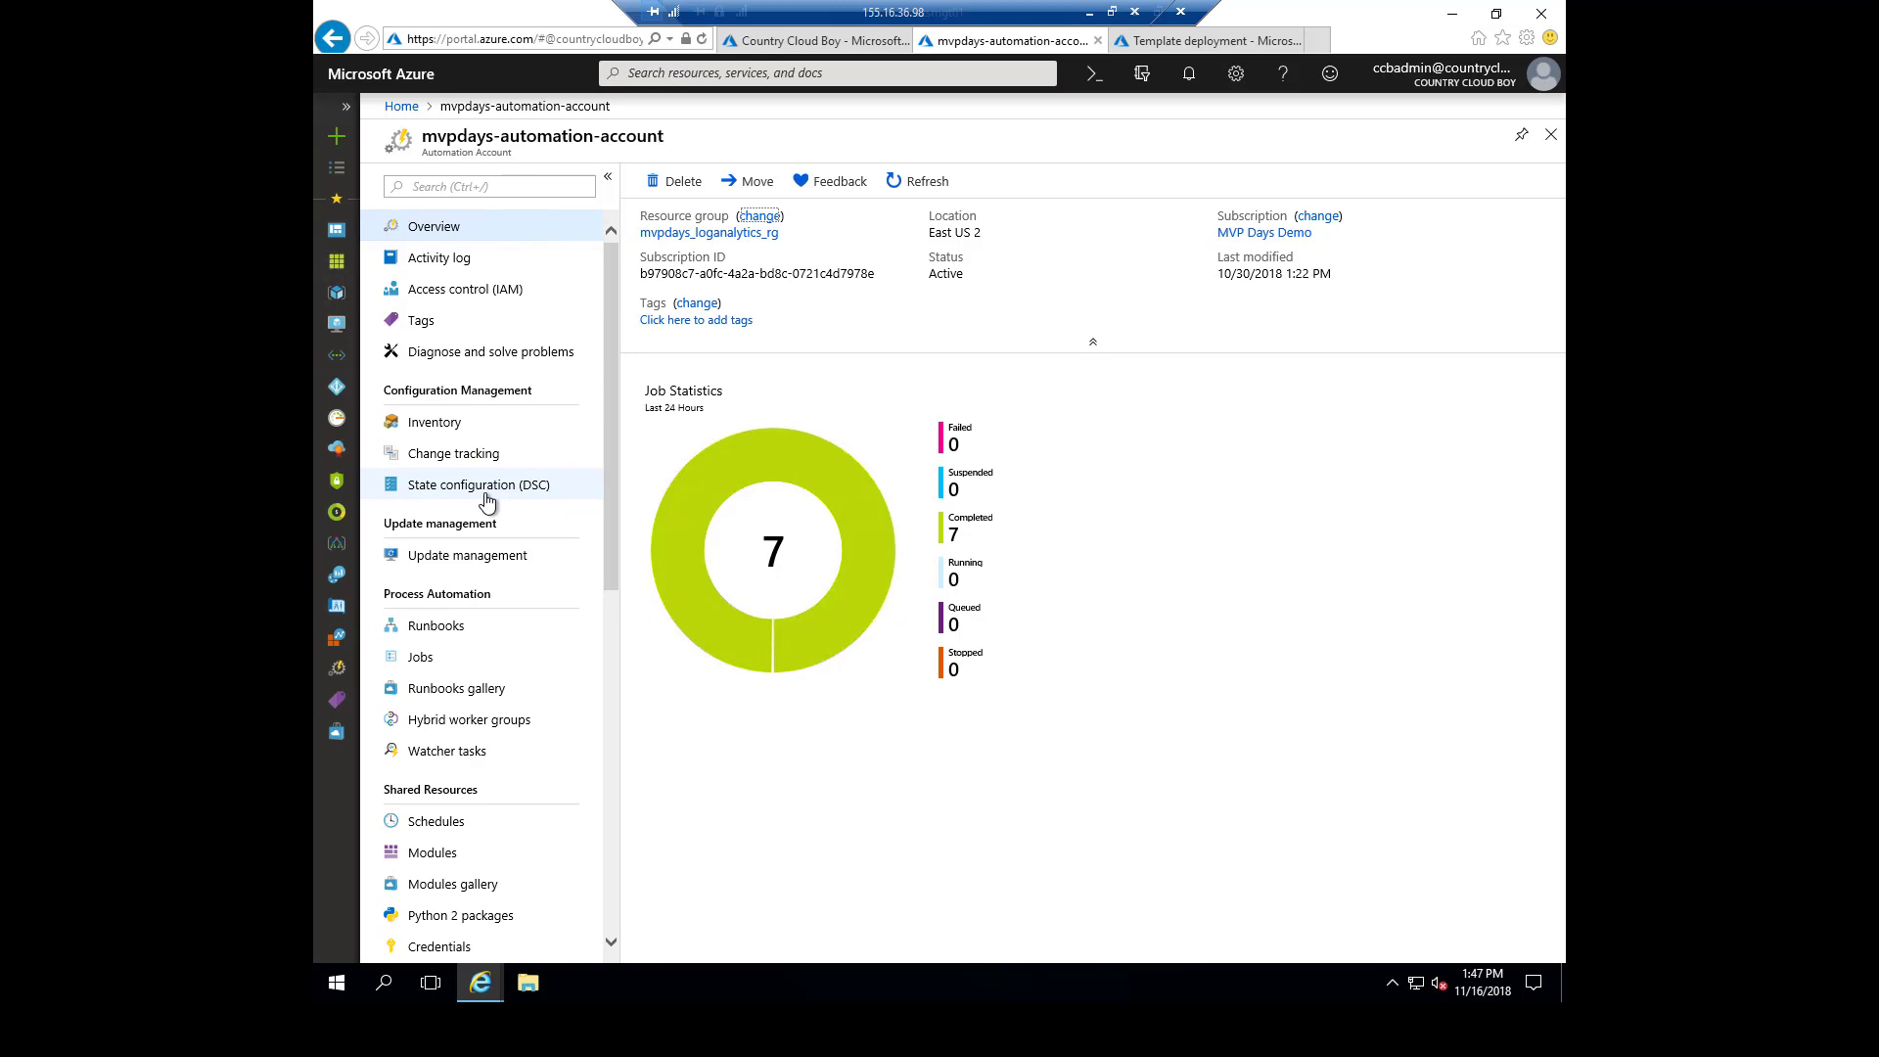
left_click(450, 558)
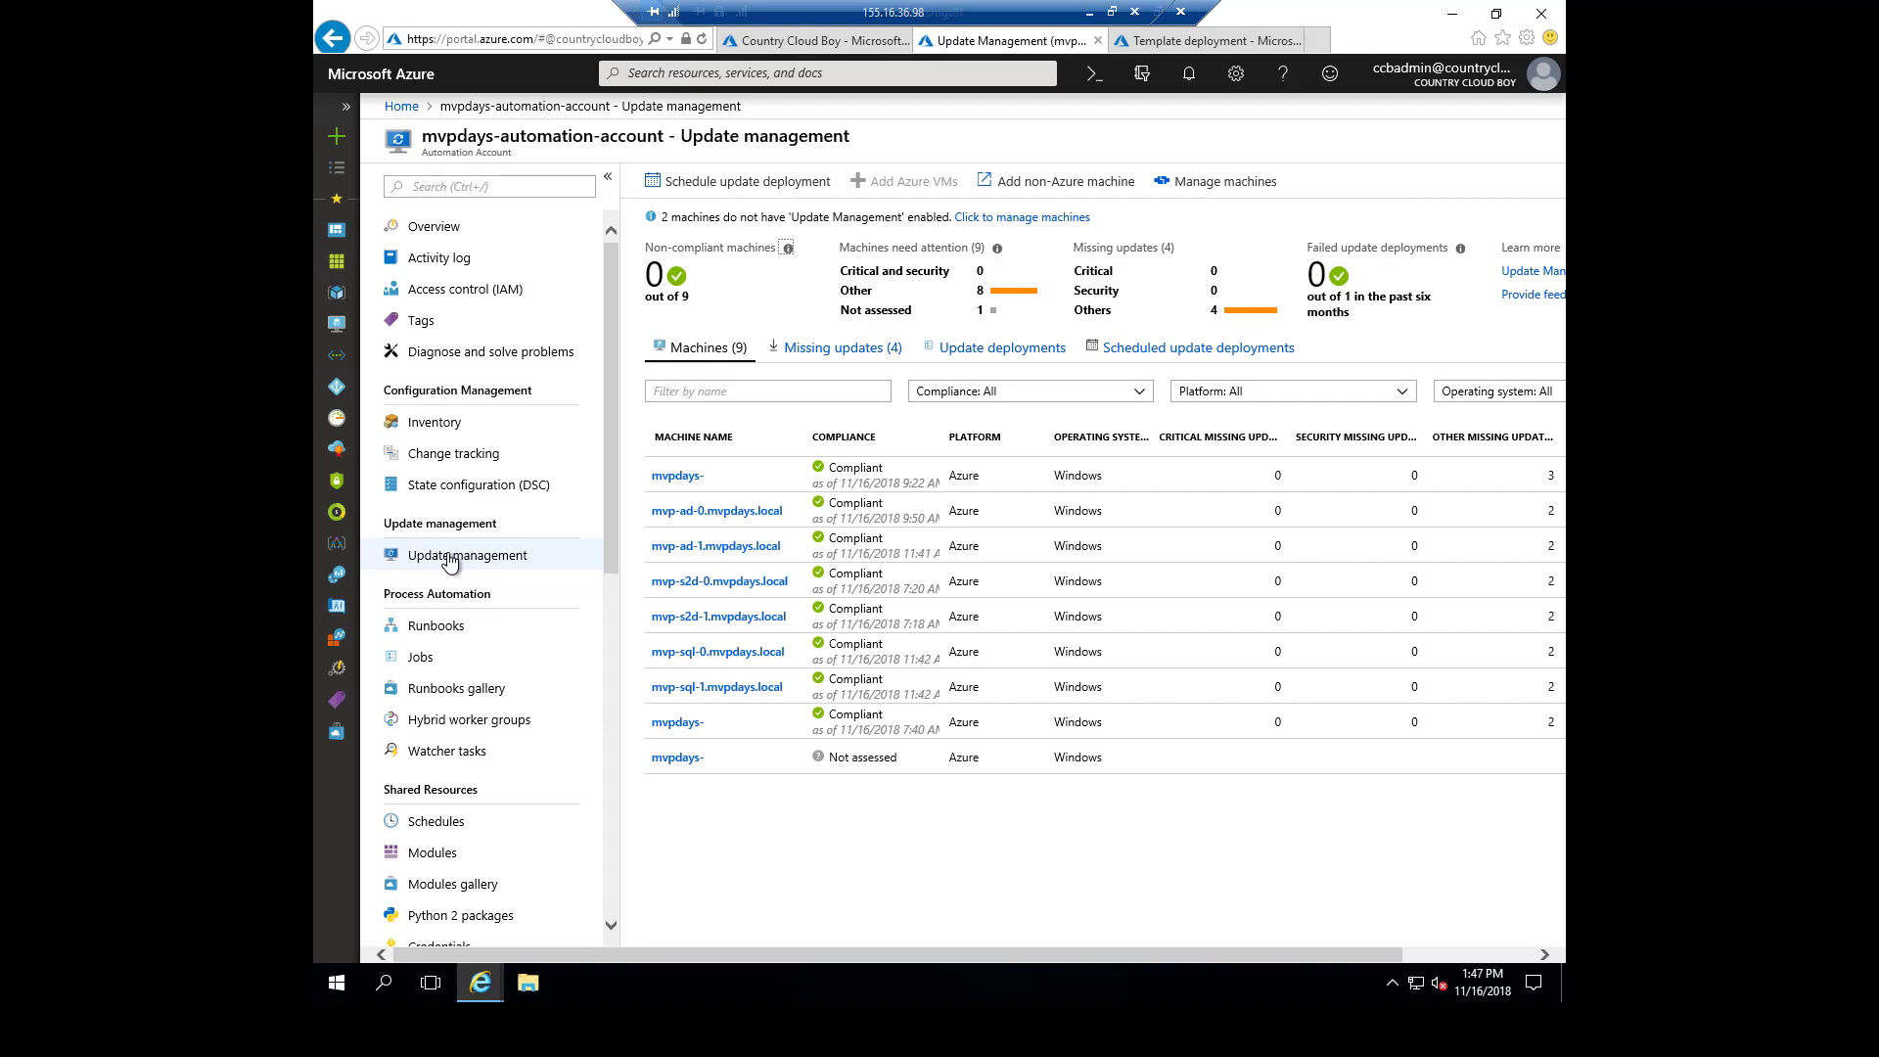
left_click(784, 43)
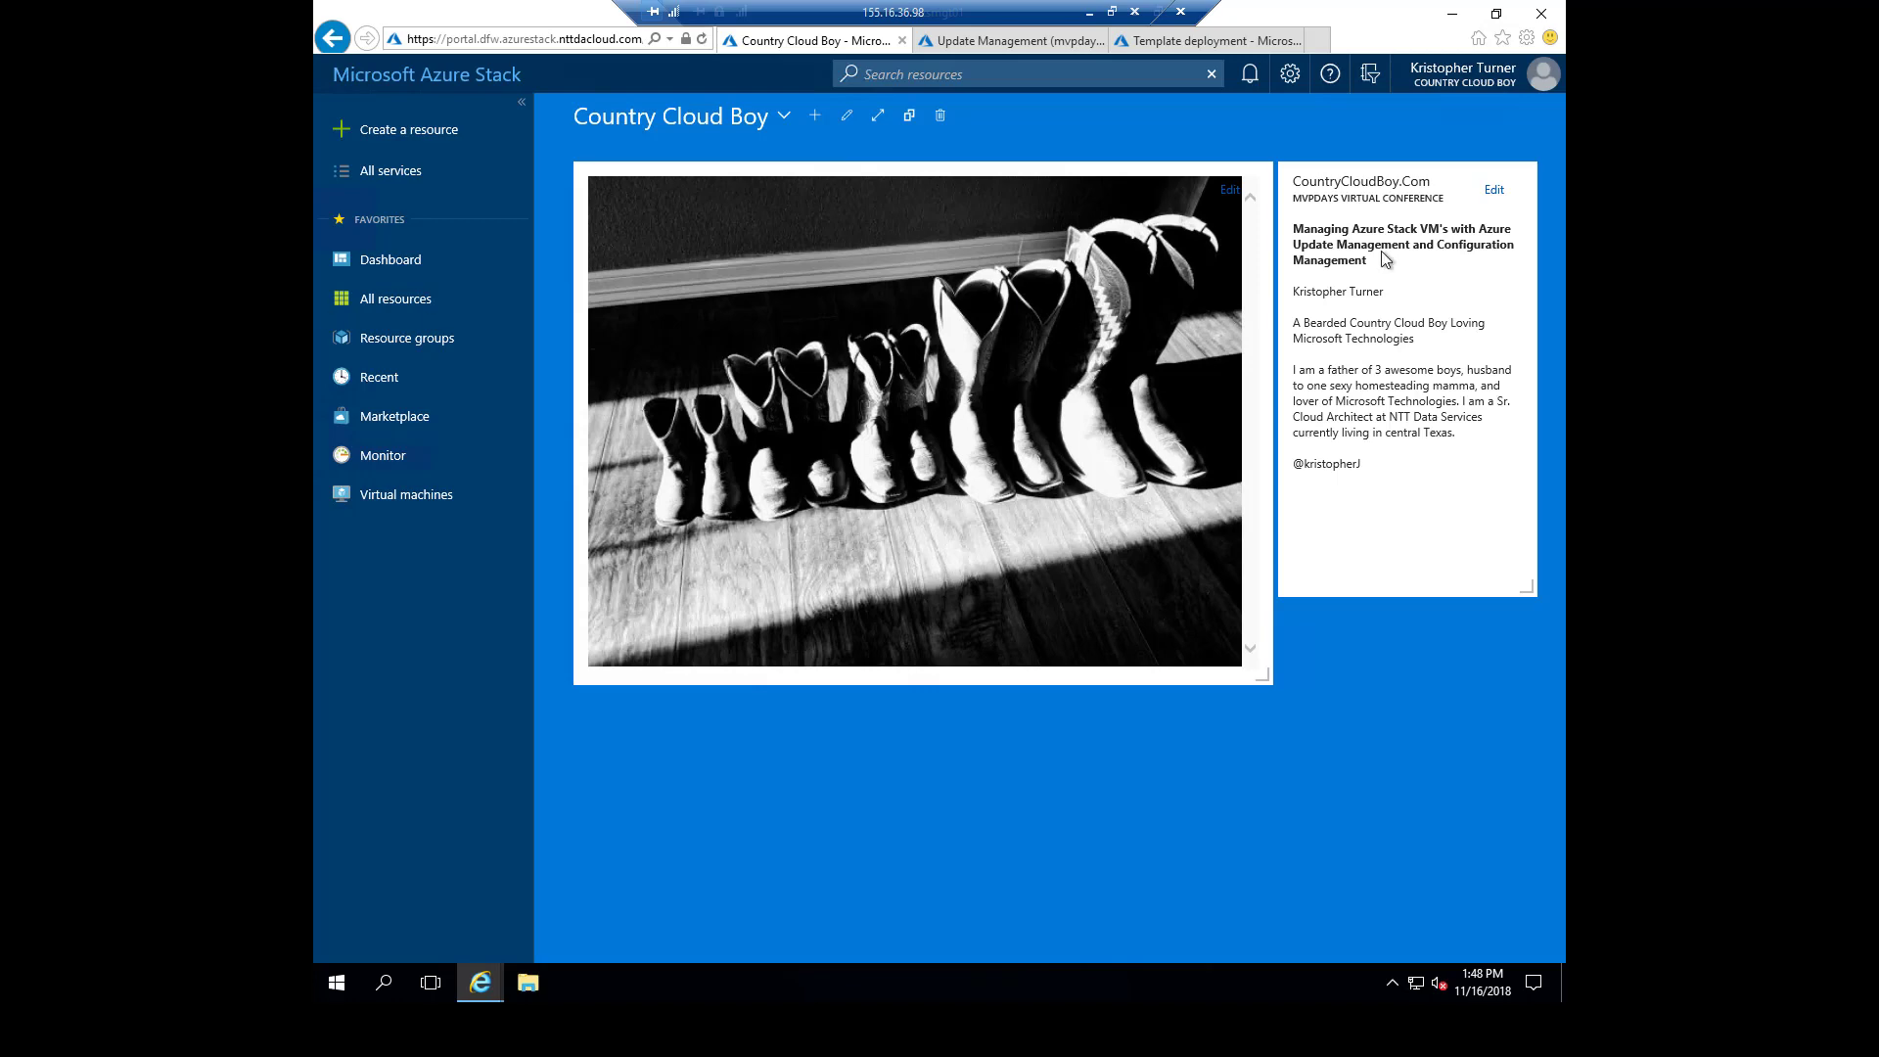
Step: Recheck the Update Management page, then list the 11 running Azure Stack virtual machines
left_click(955, 41)
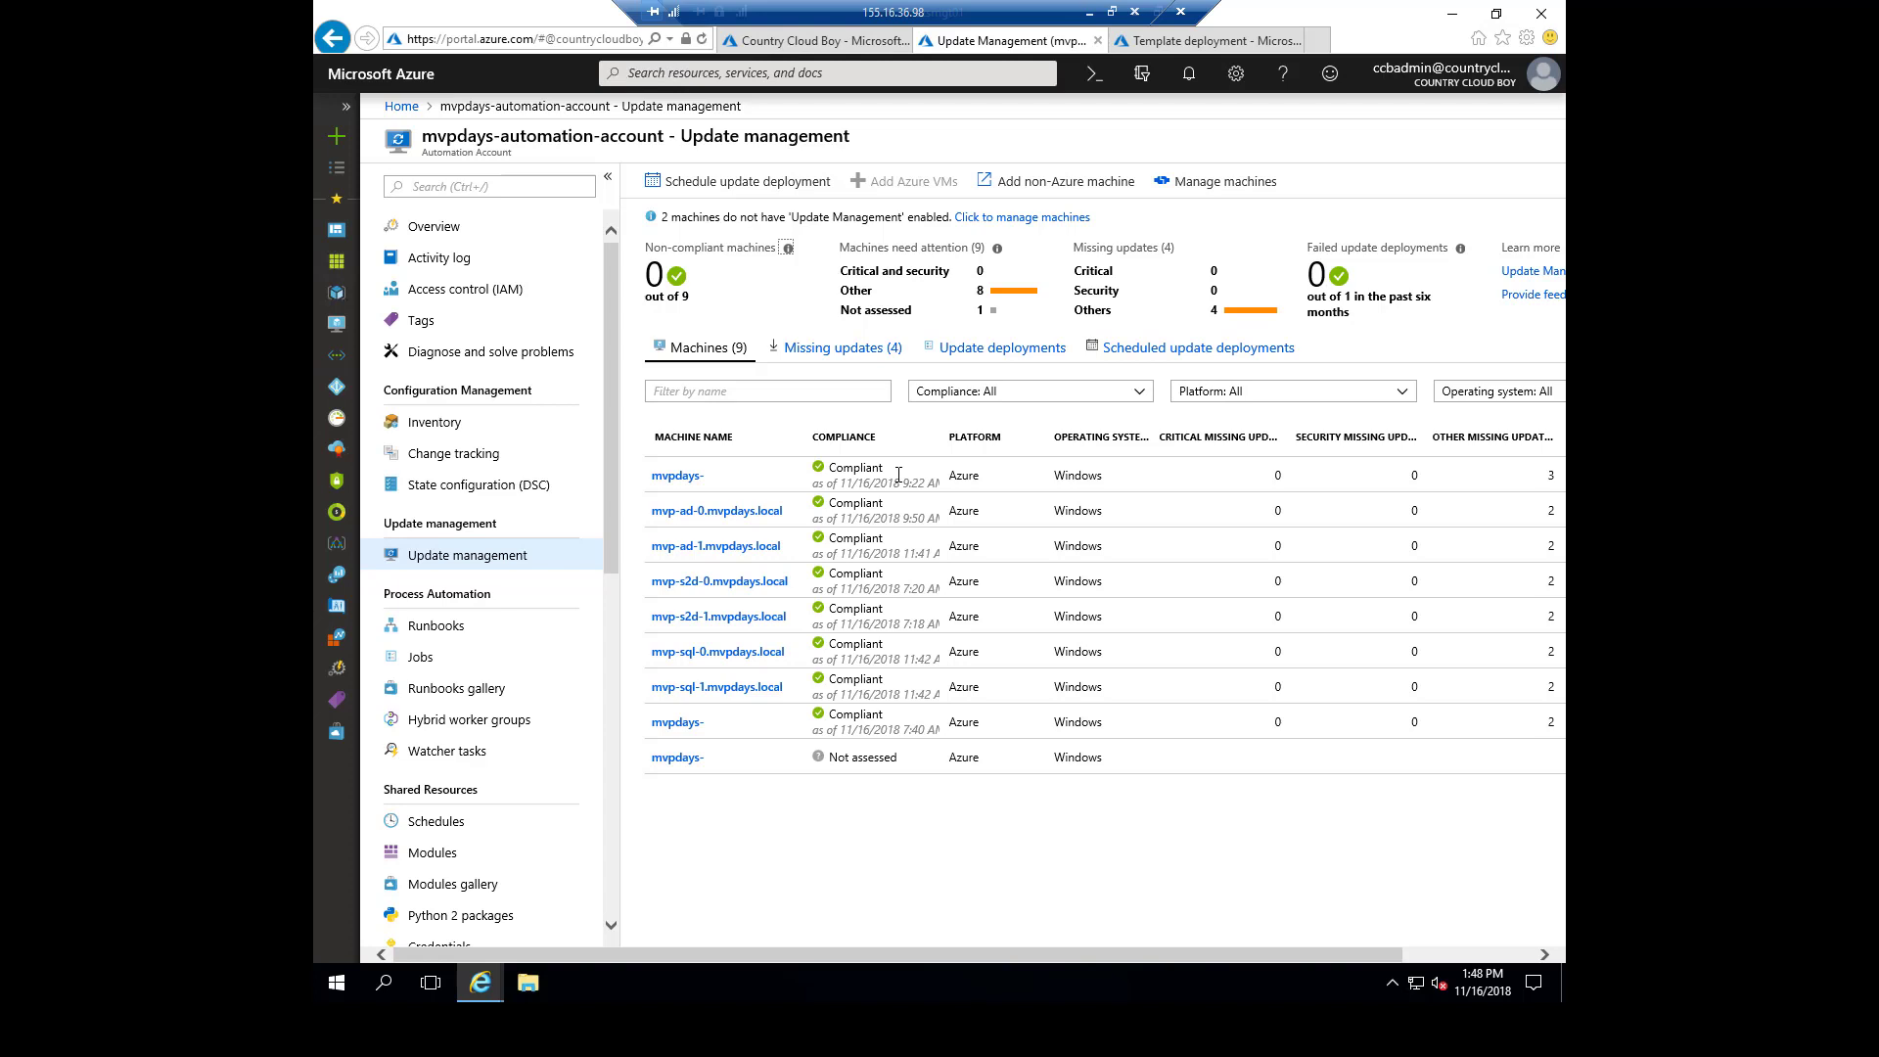
left_click(746, 43)
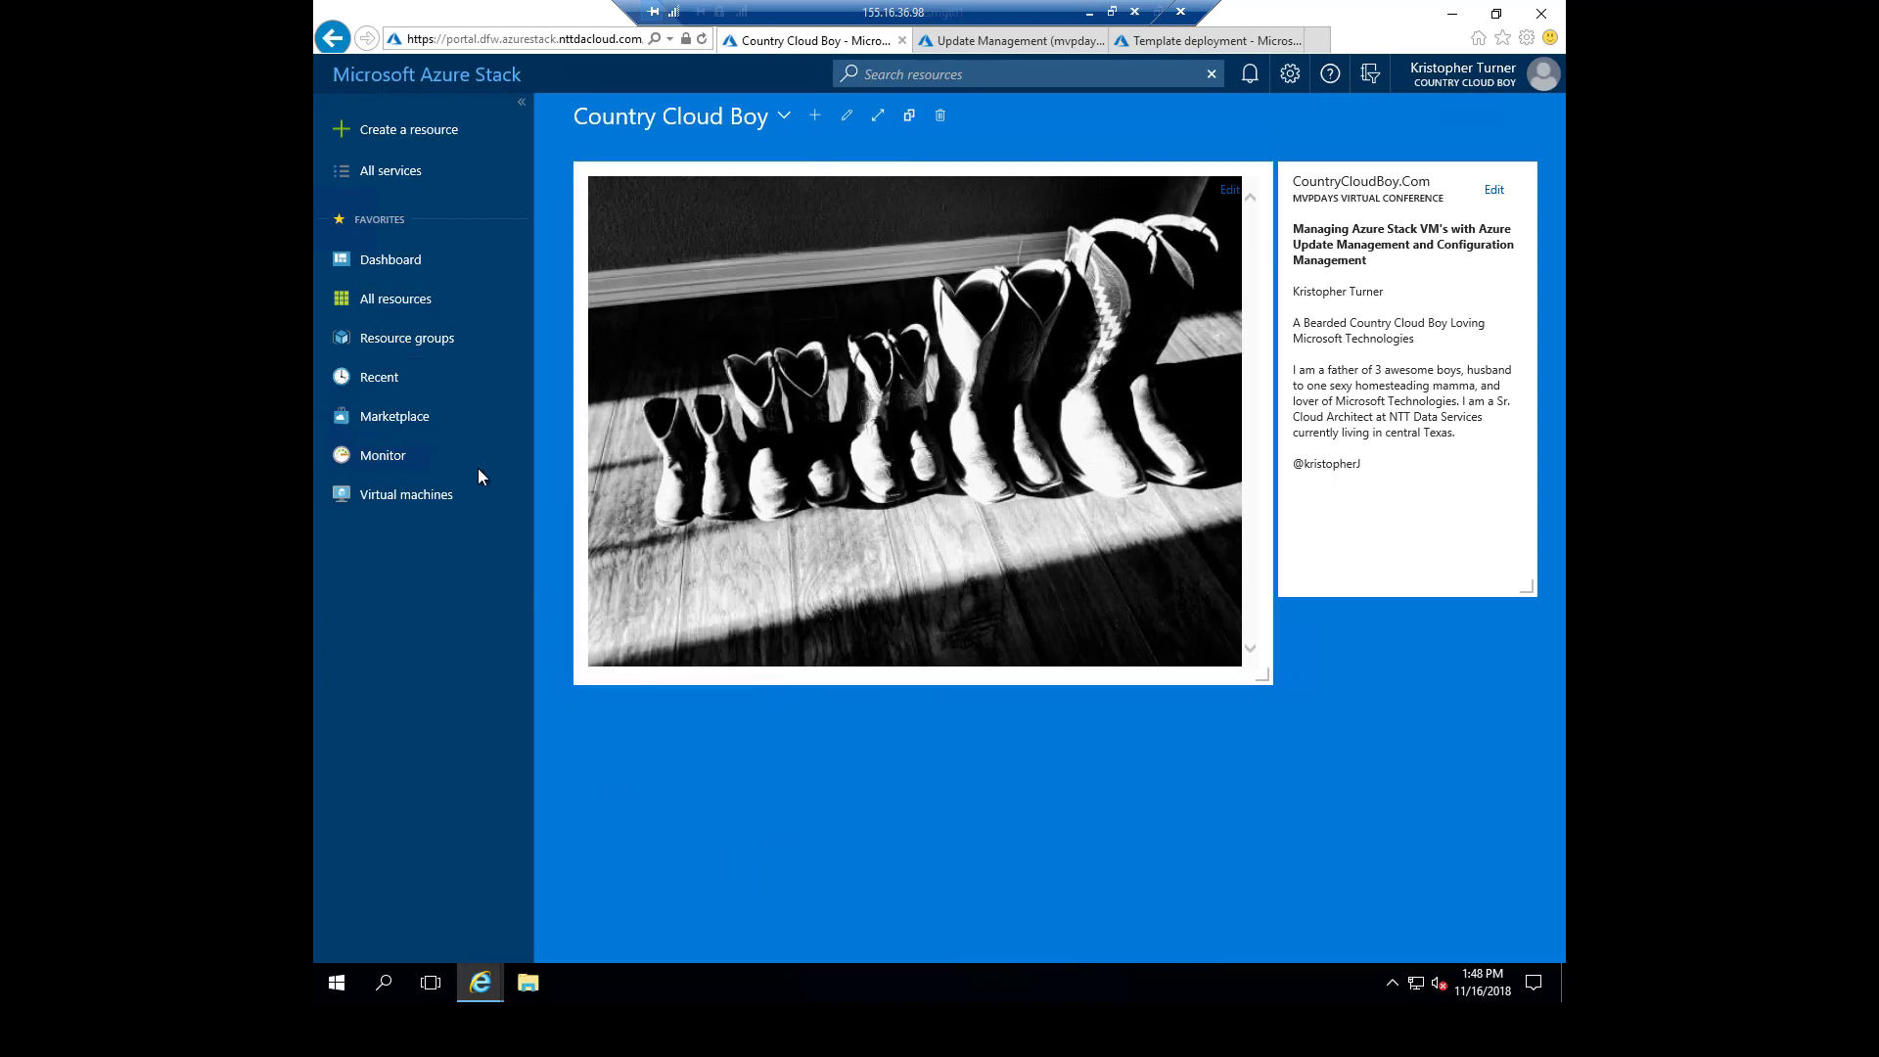
left_click(369, 502)
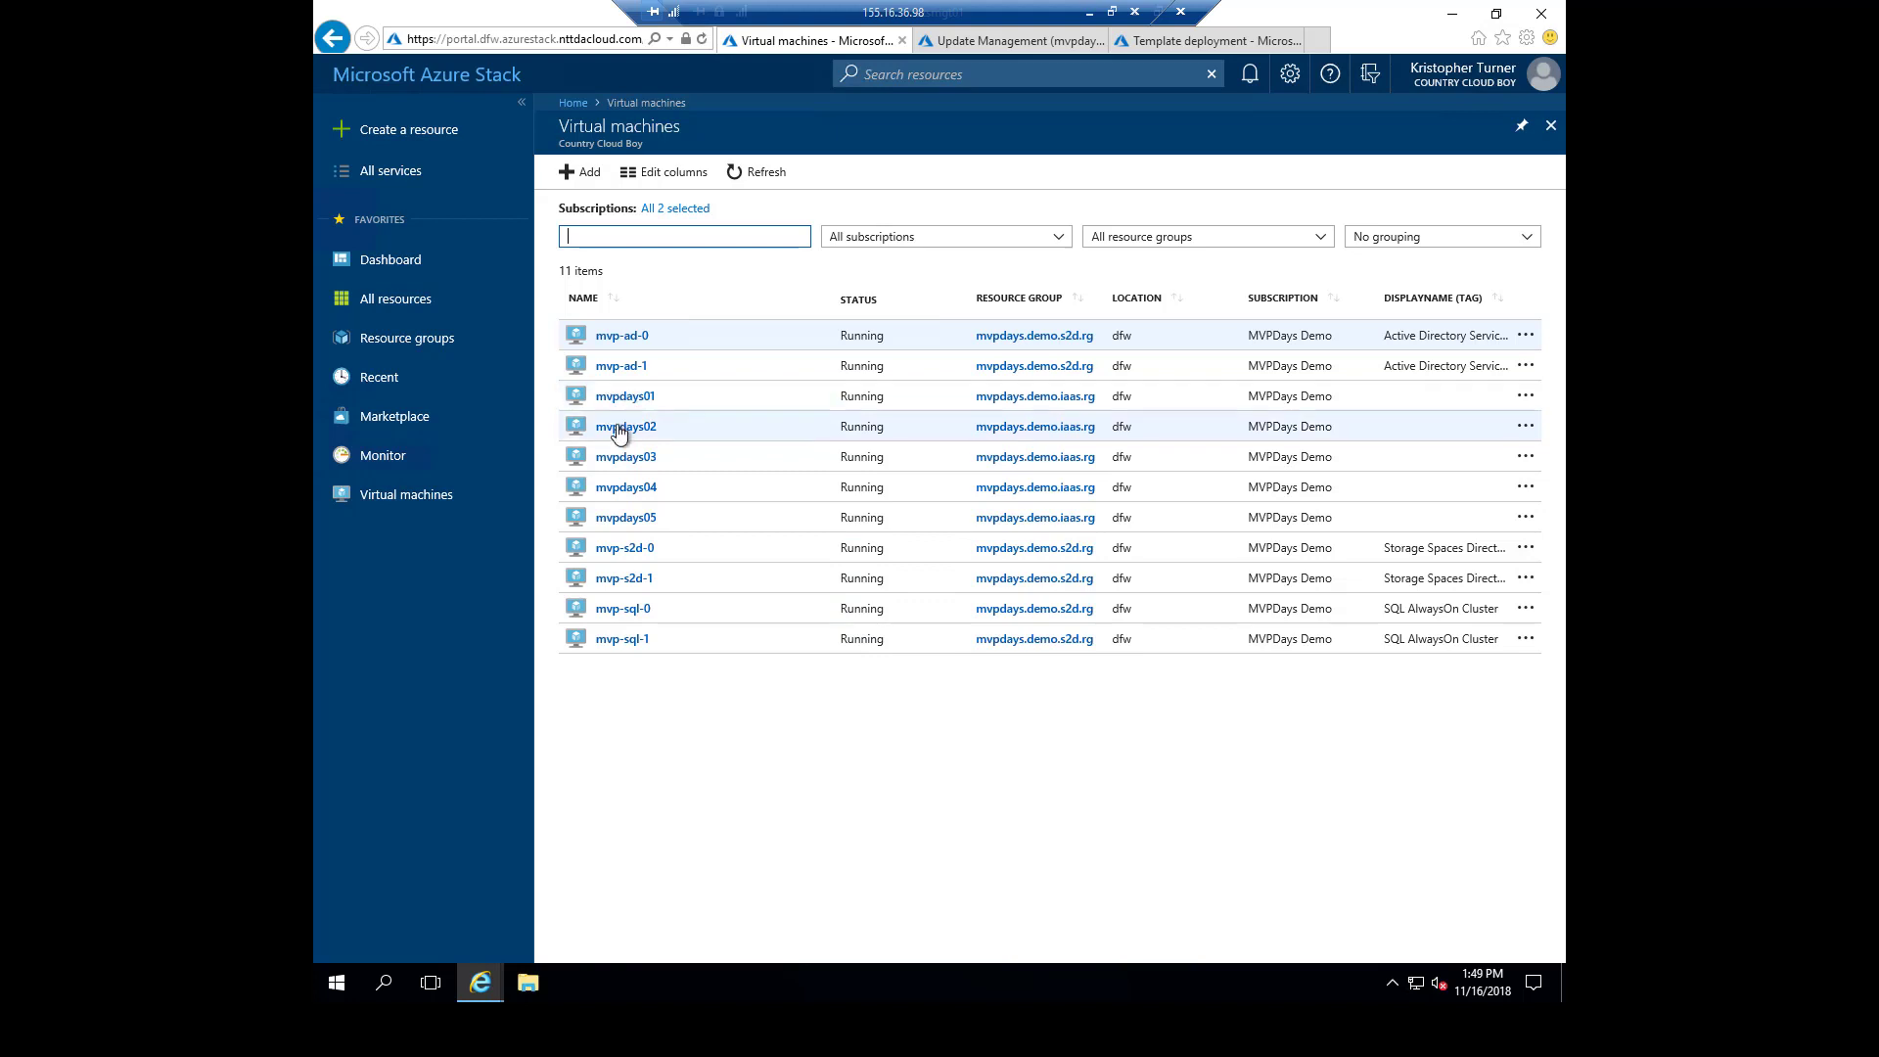
left_click(626, 398)
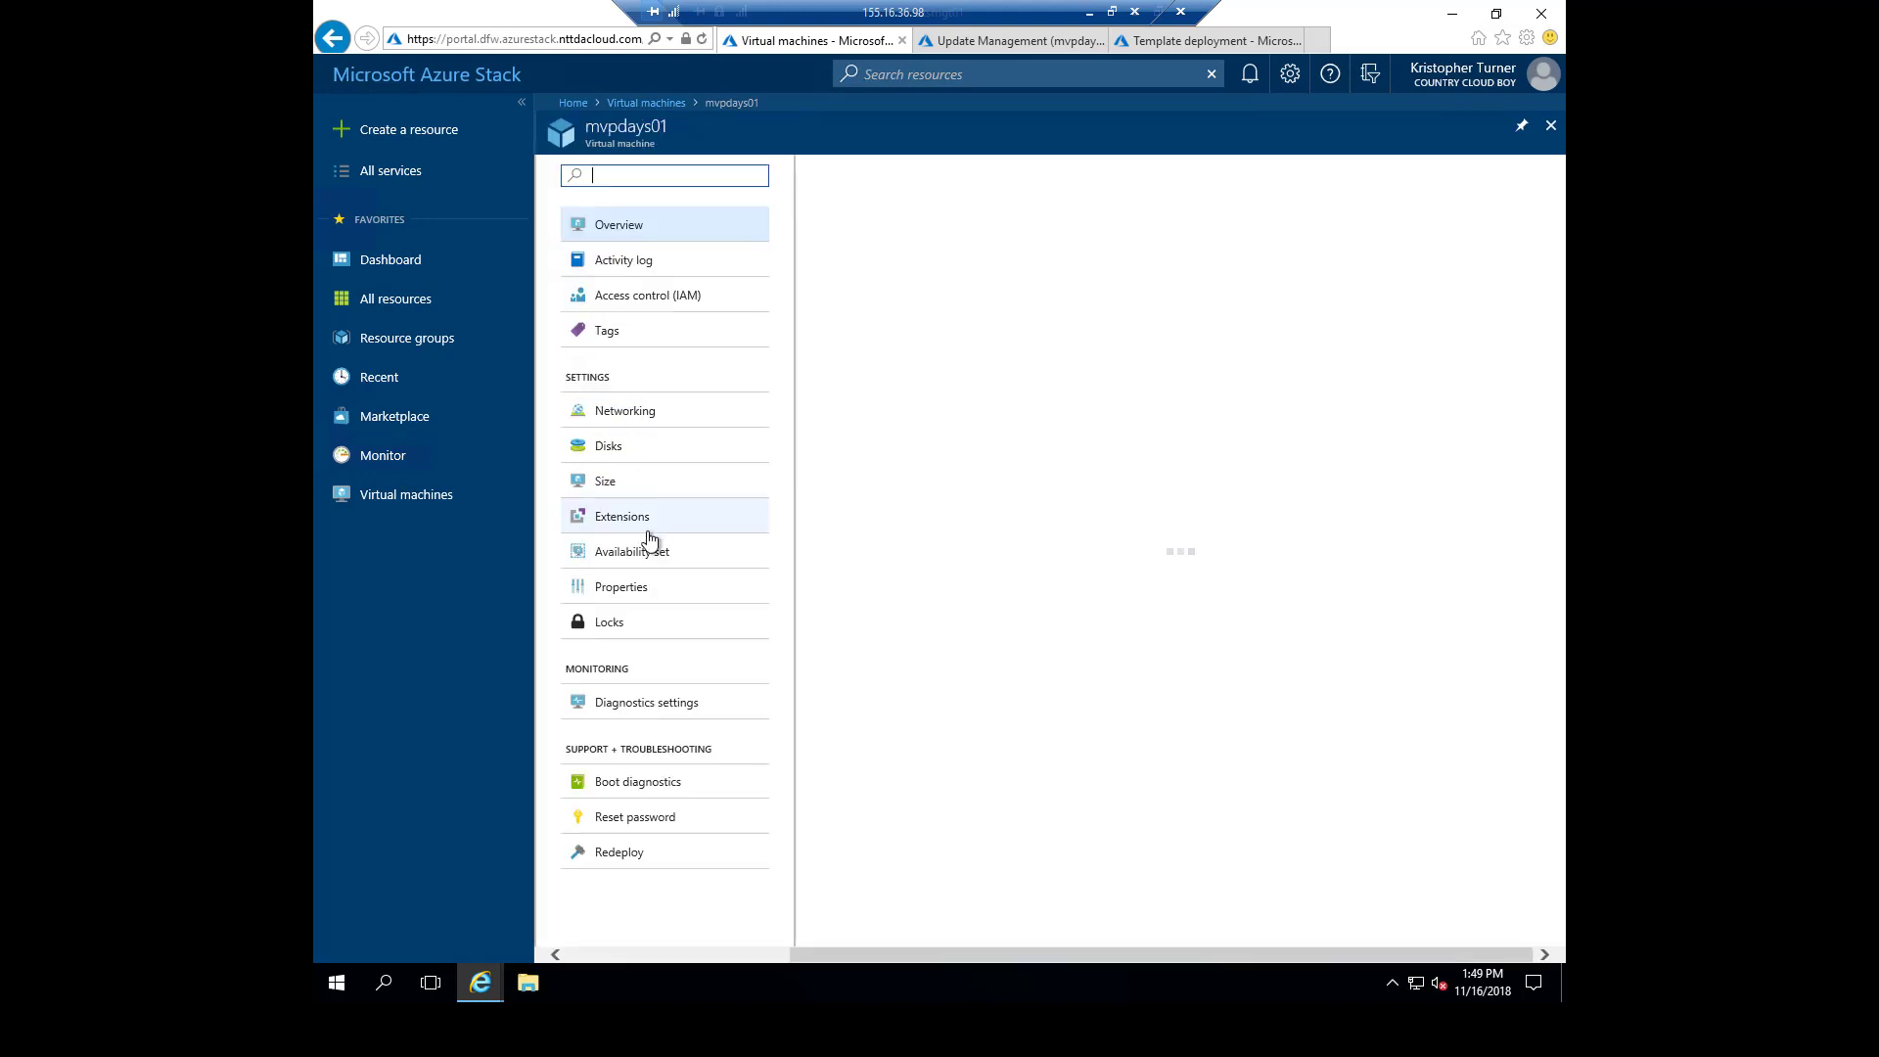
left_click(654, 527)
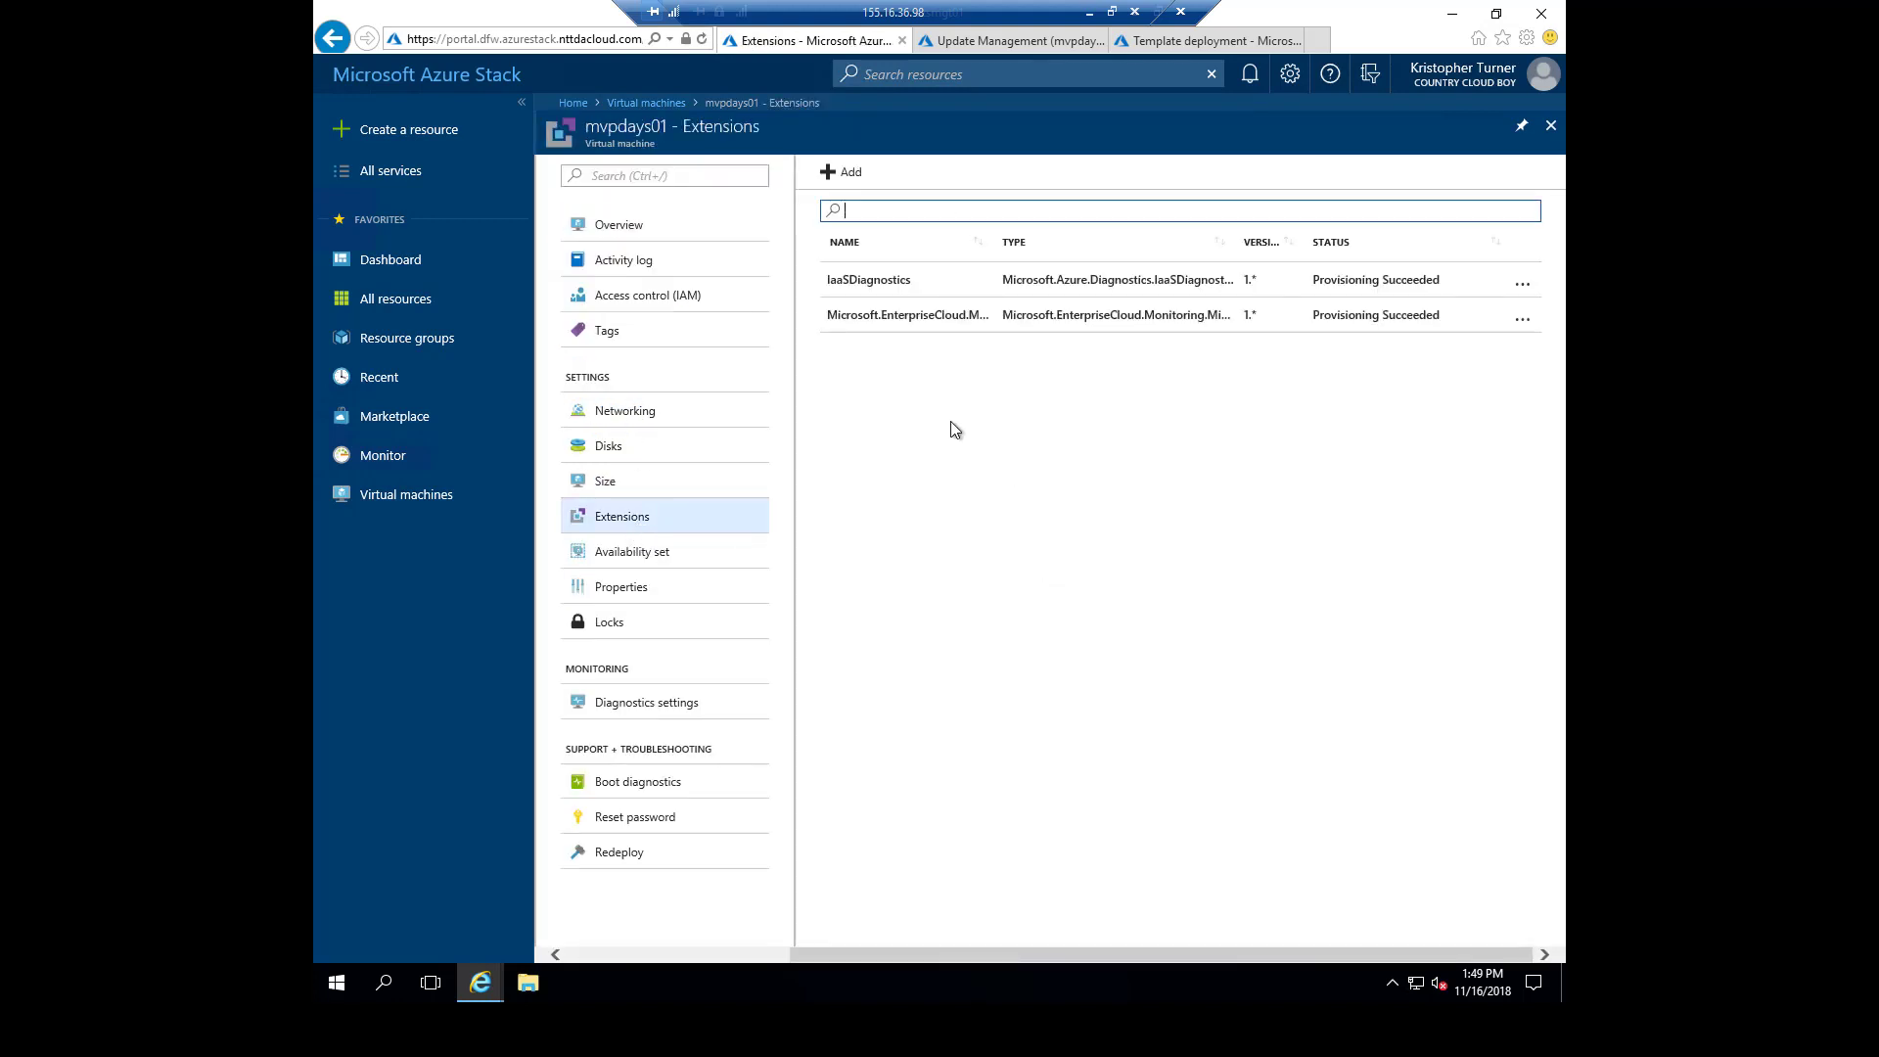
left_click(389, 495)
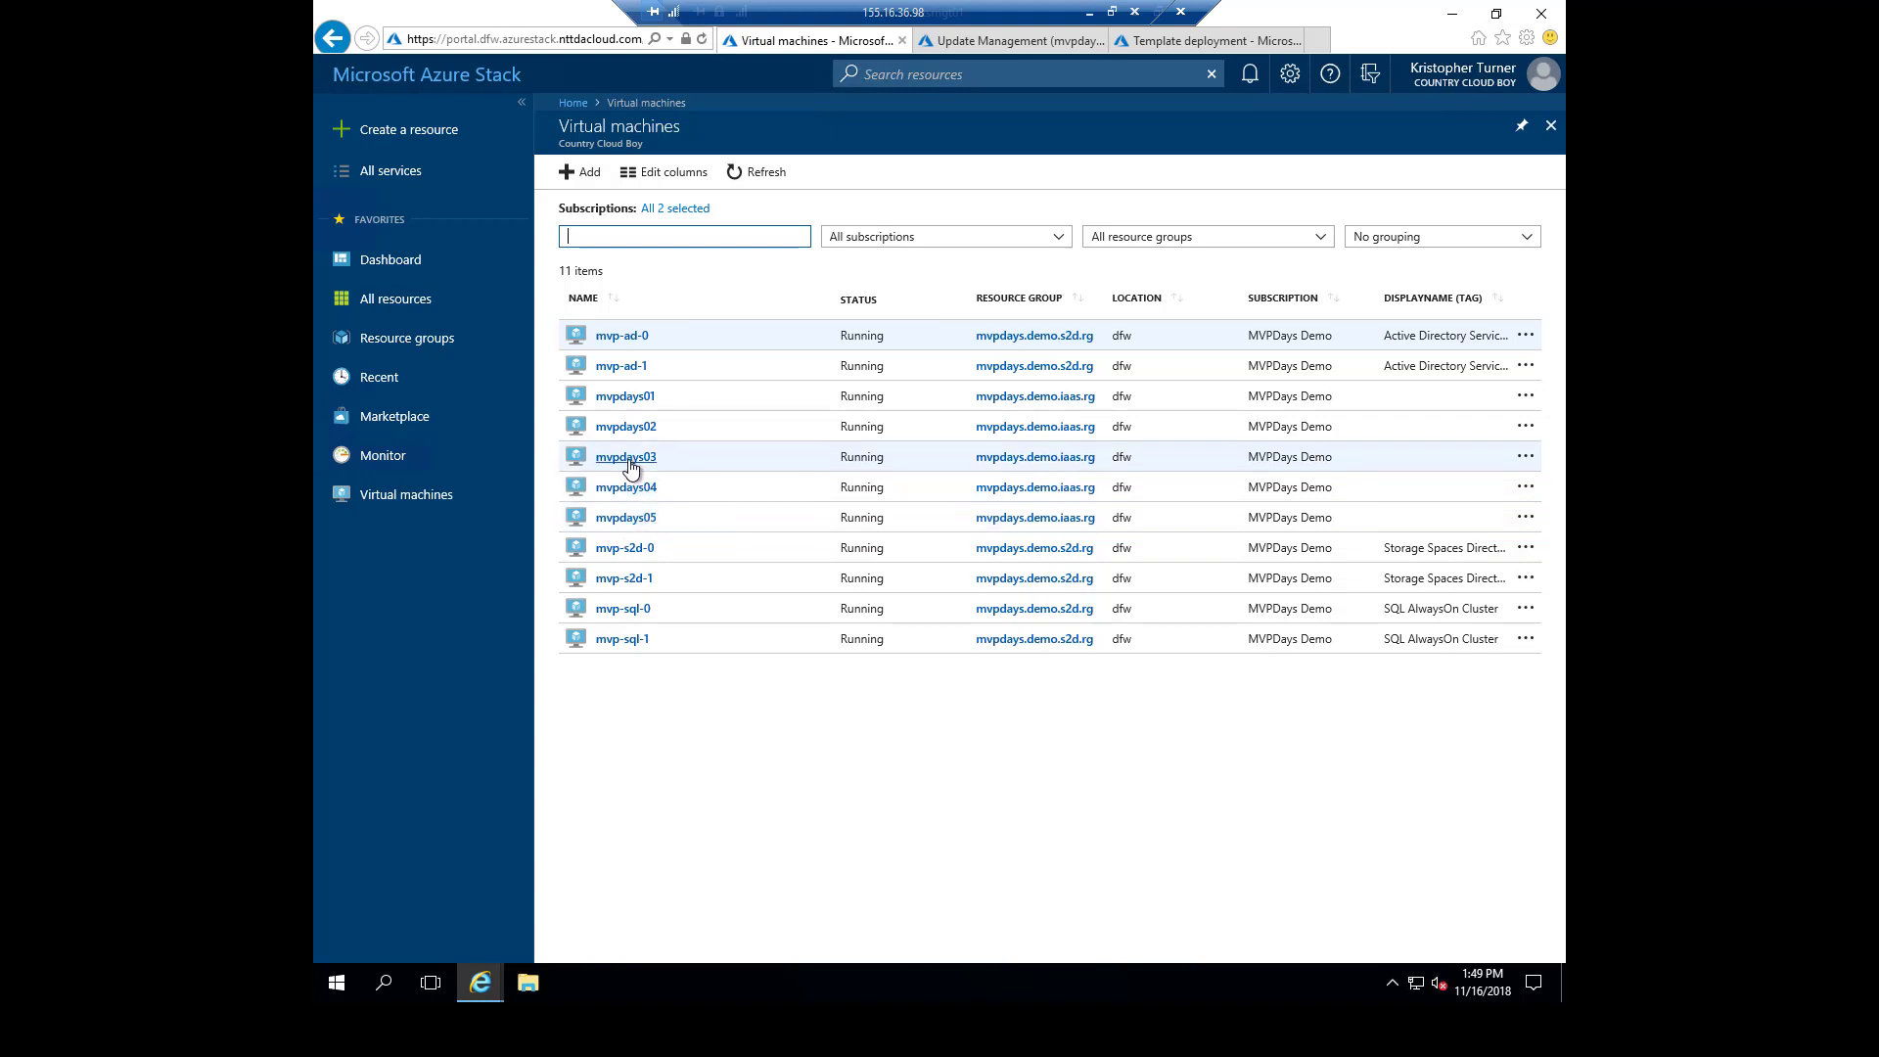
Step: Begin adding the Azure Update and Configuration Management extension to mvpdays03
left_click(630, 464)
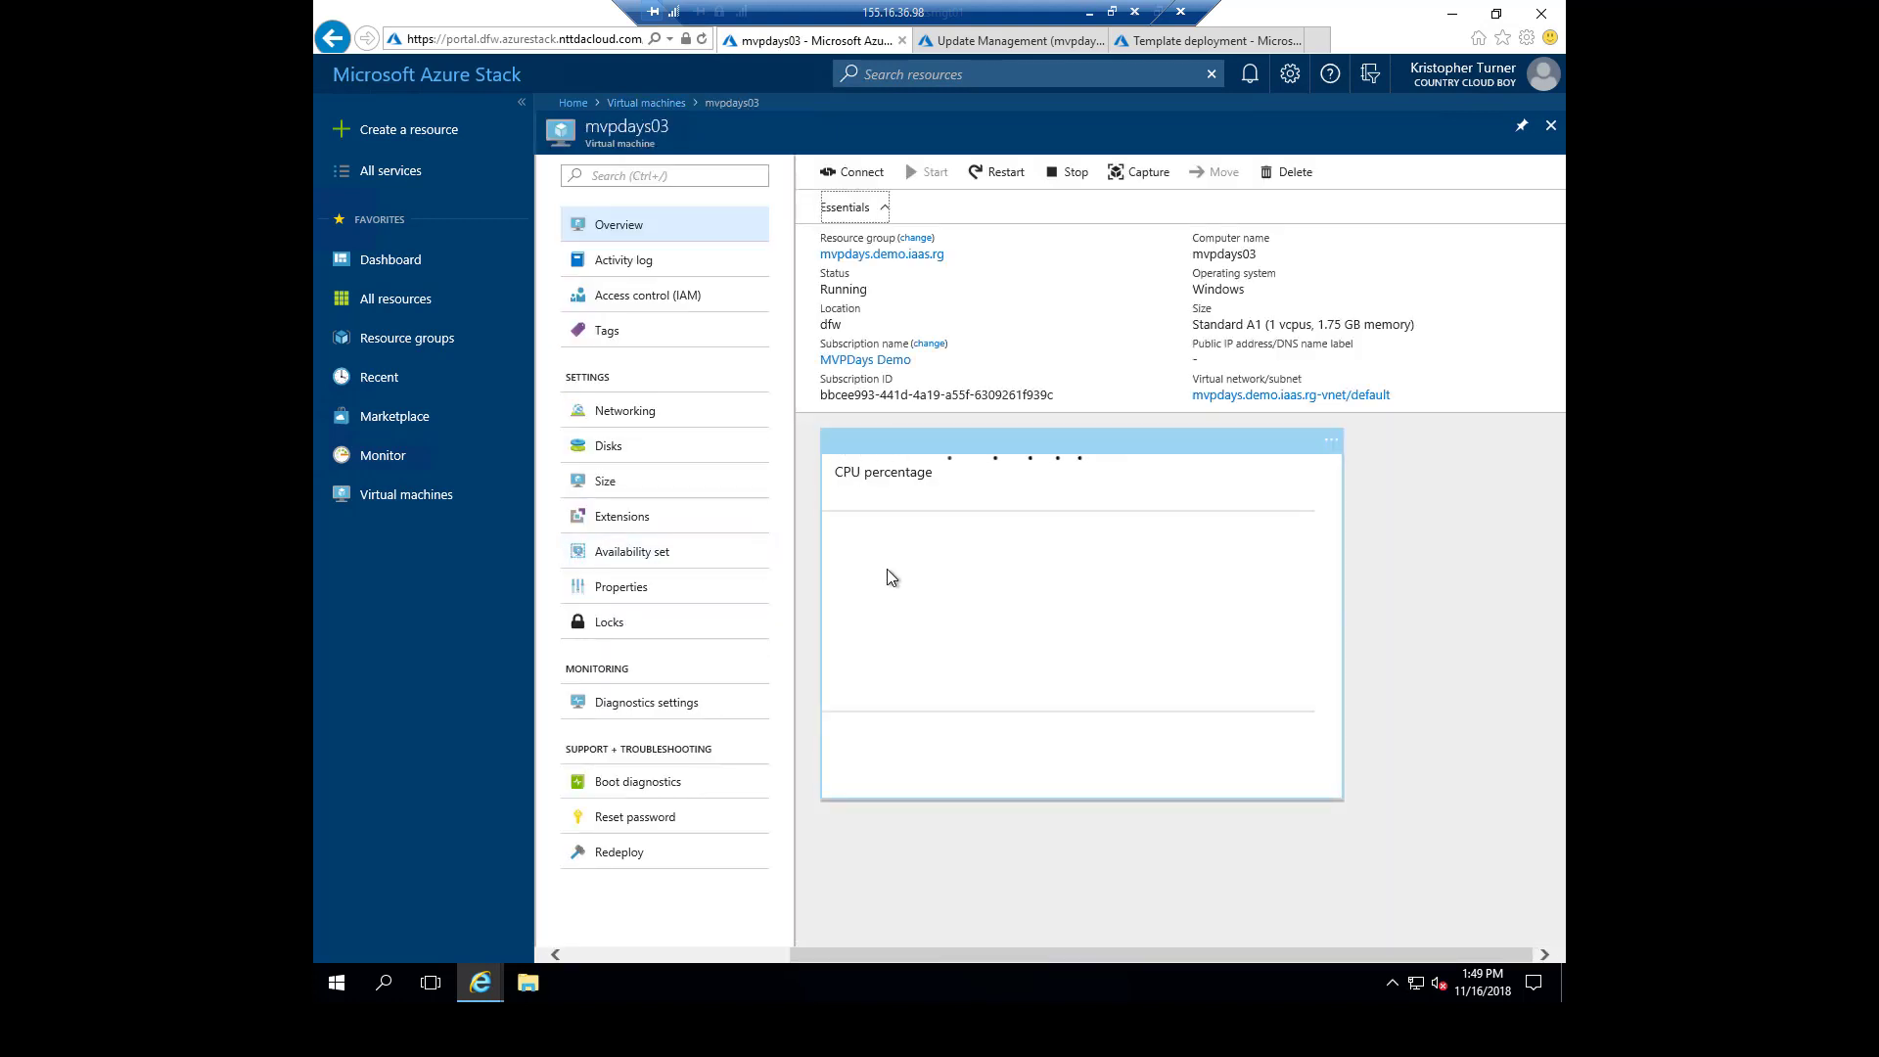
left_click(617, 527)
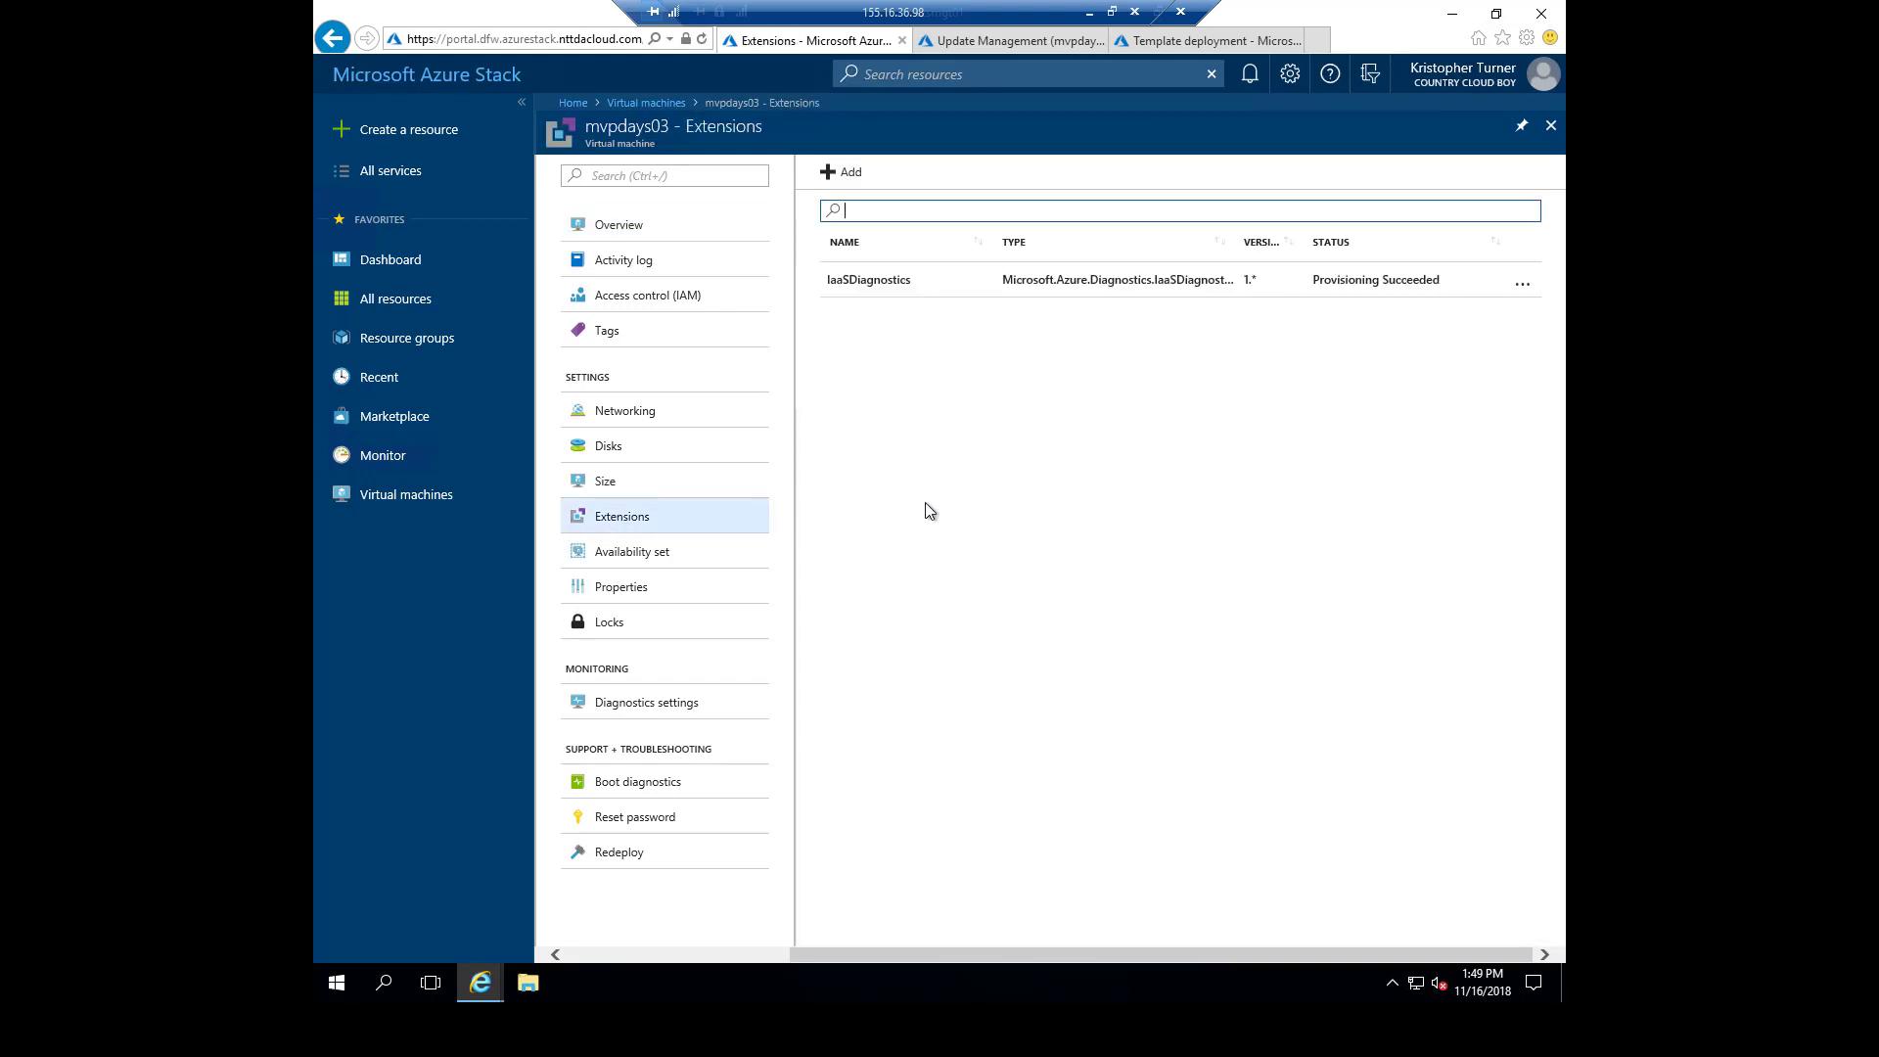
left_click(851, 174)
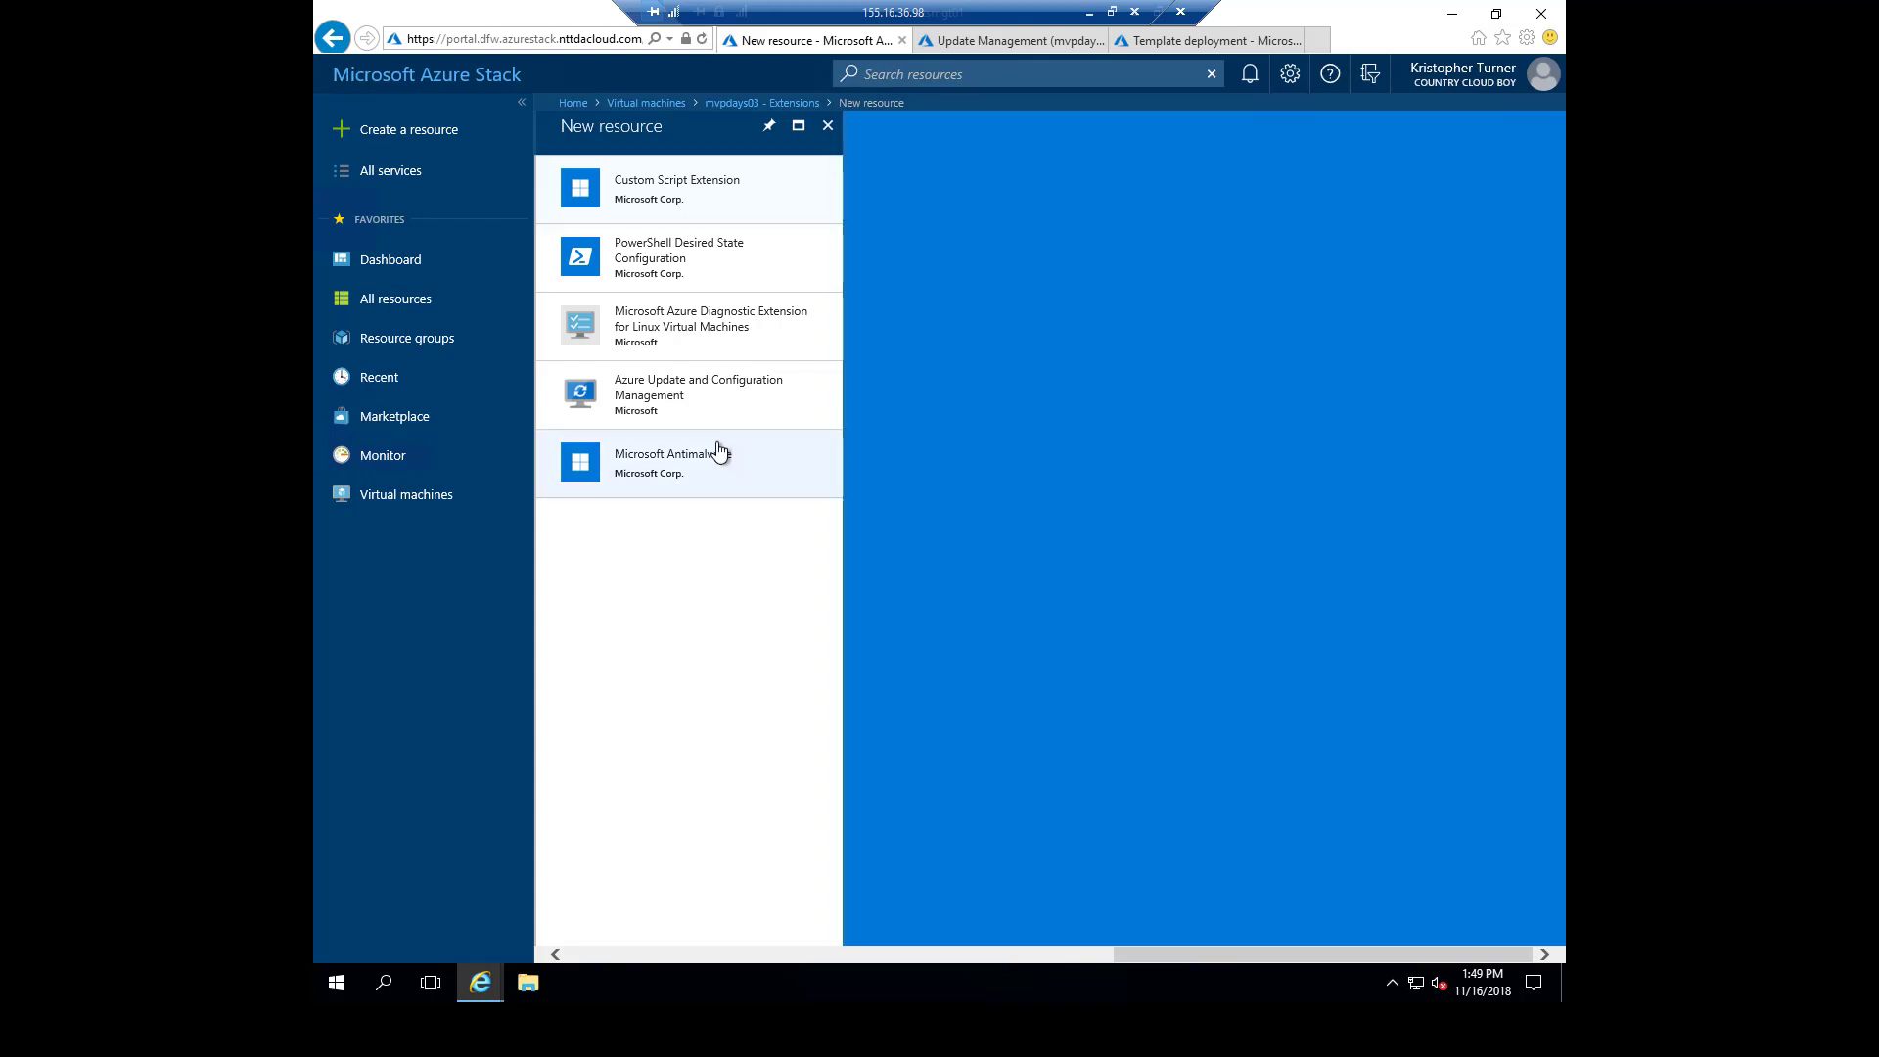
left_click(655, 396)
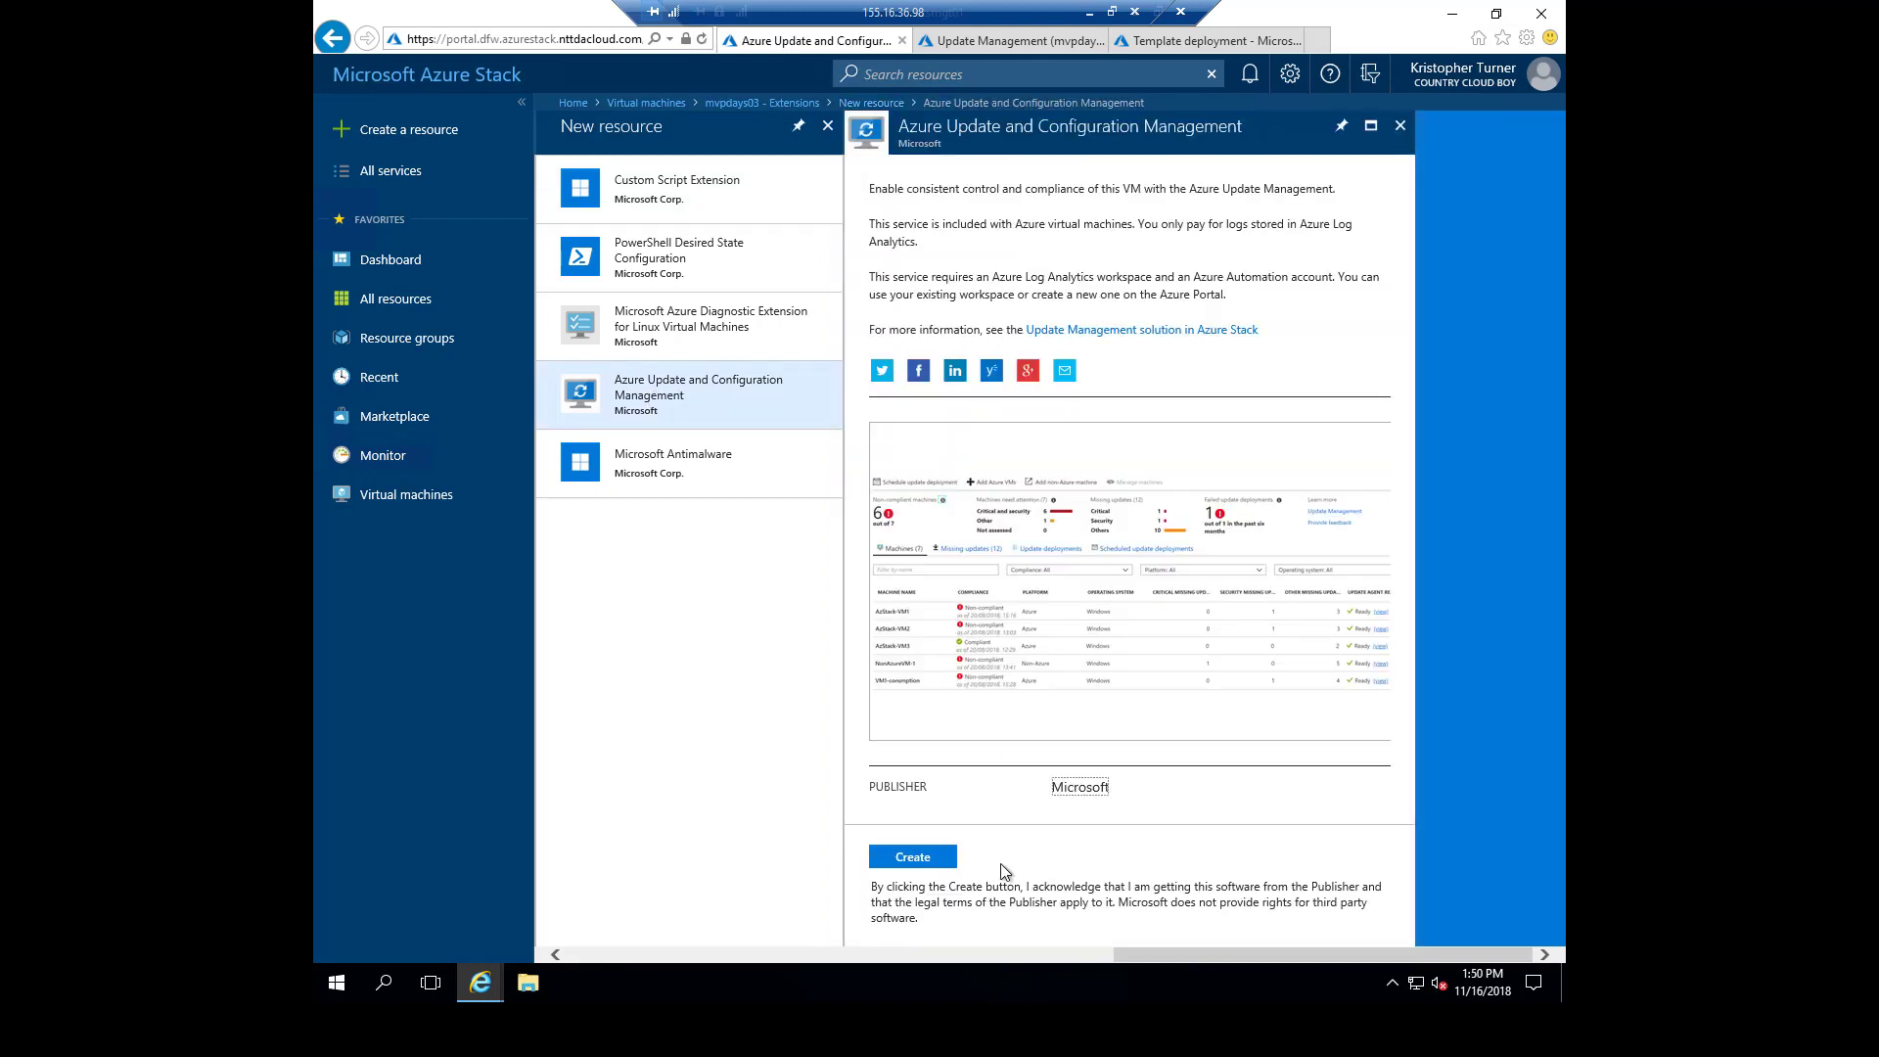
left_click(913, 858)
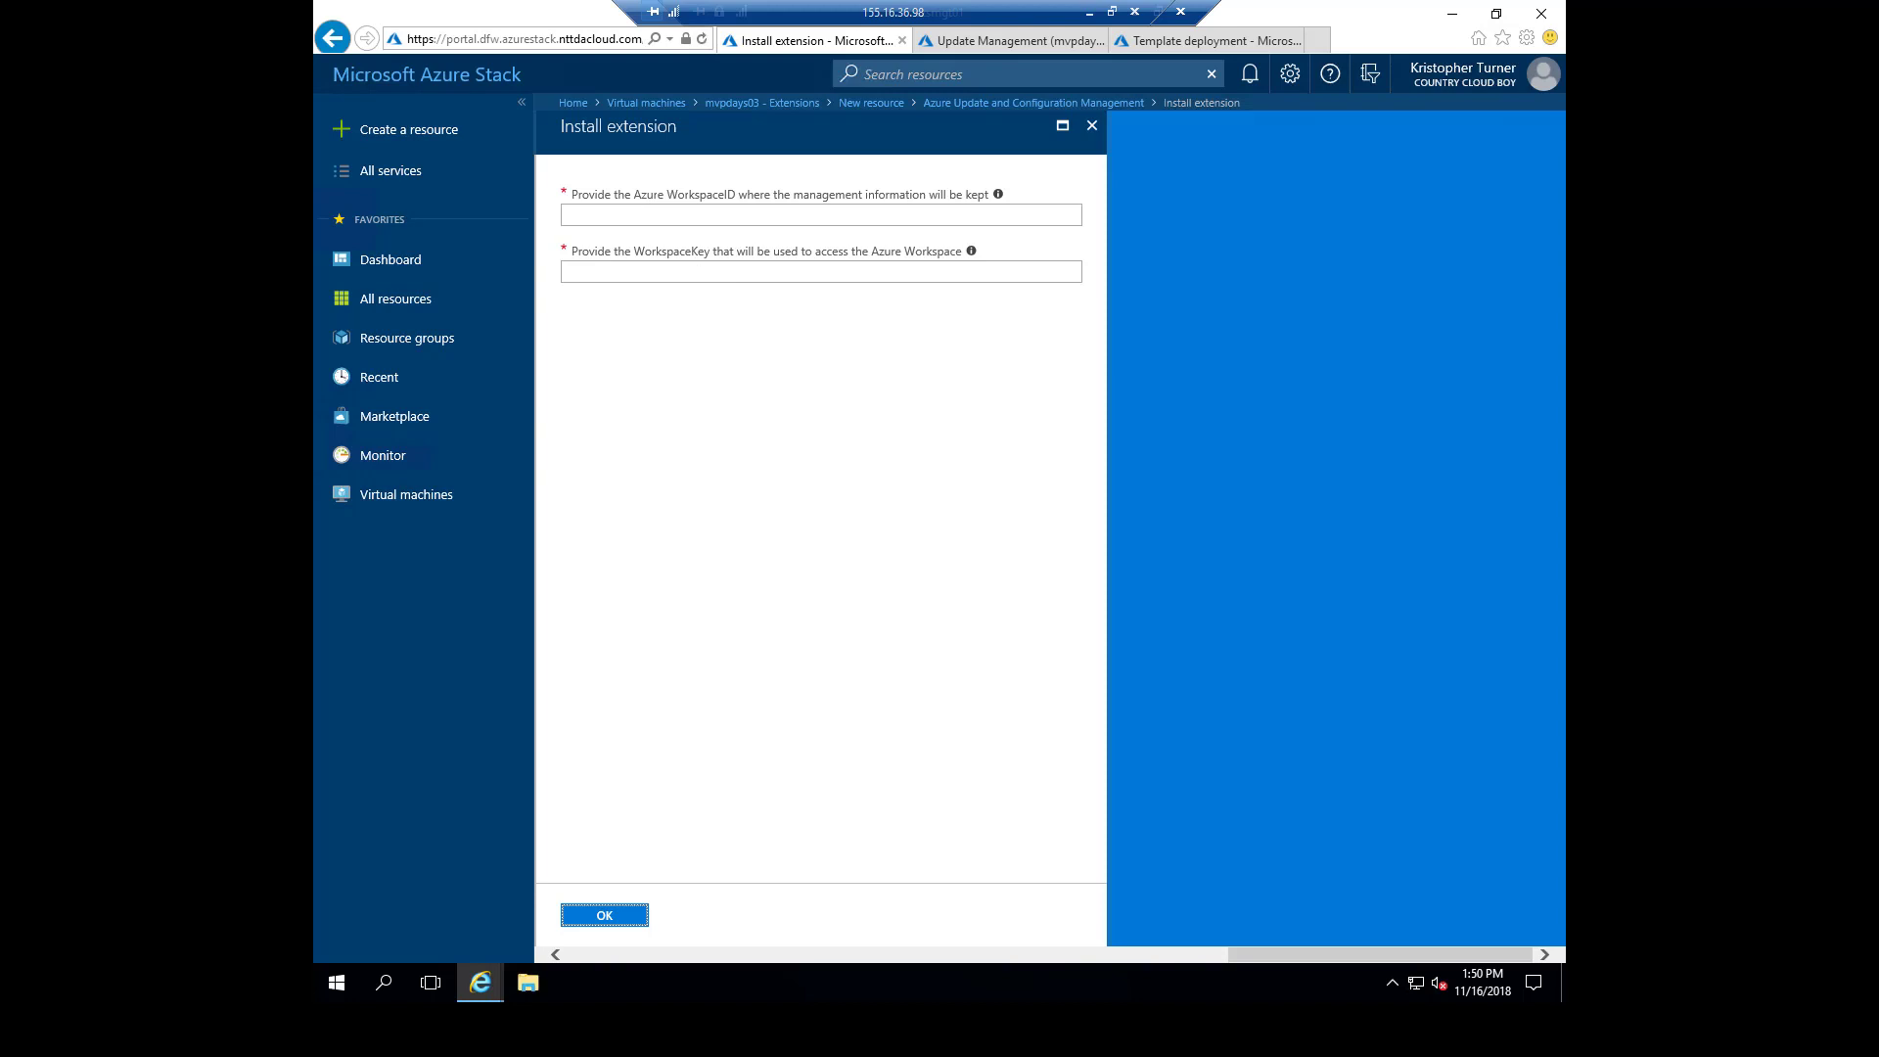
Step: Supply the workspace key and workspace ID, and deploy the extension to mvpdays03
left_click(747, 270)
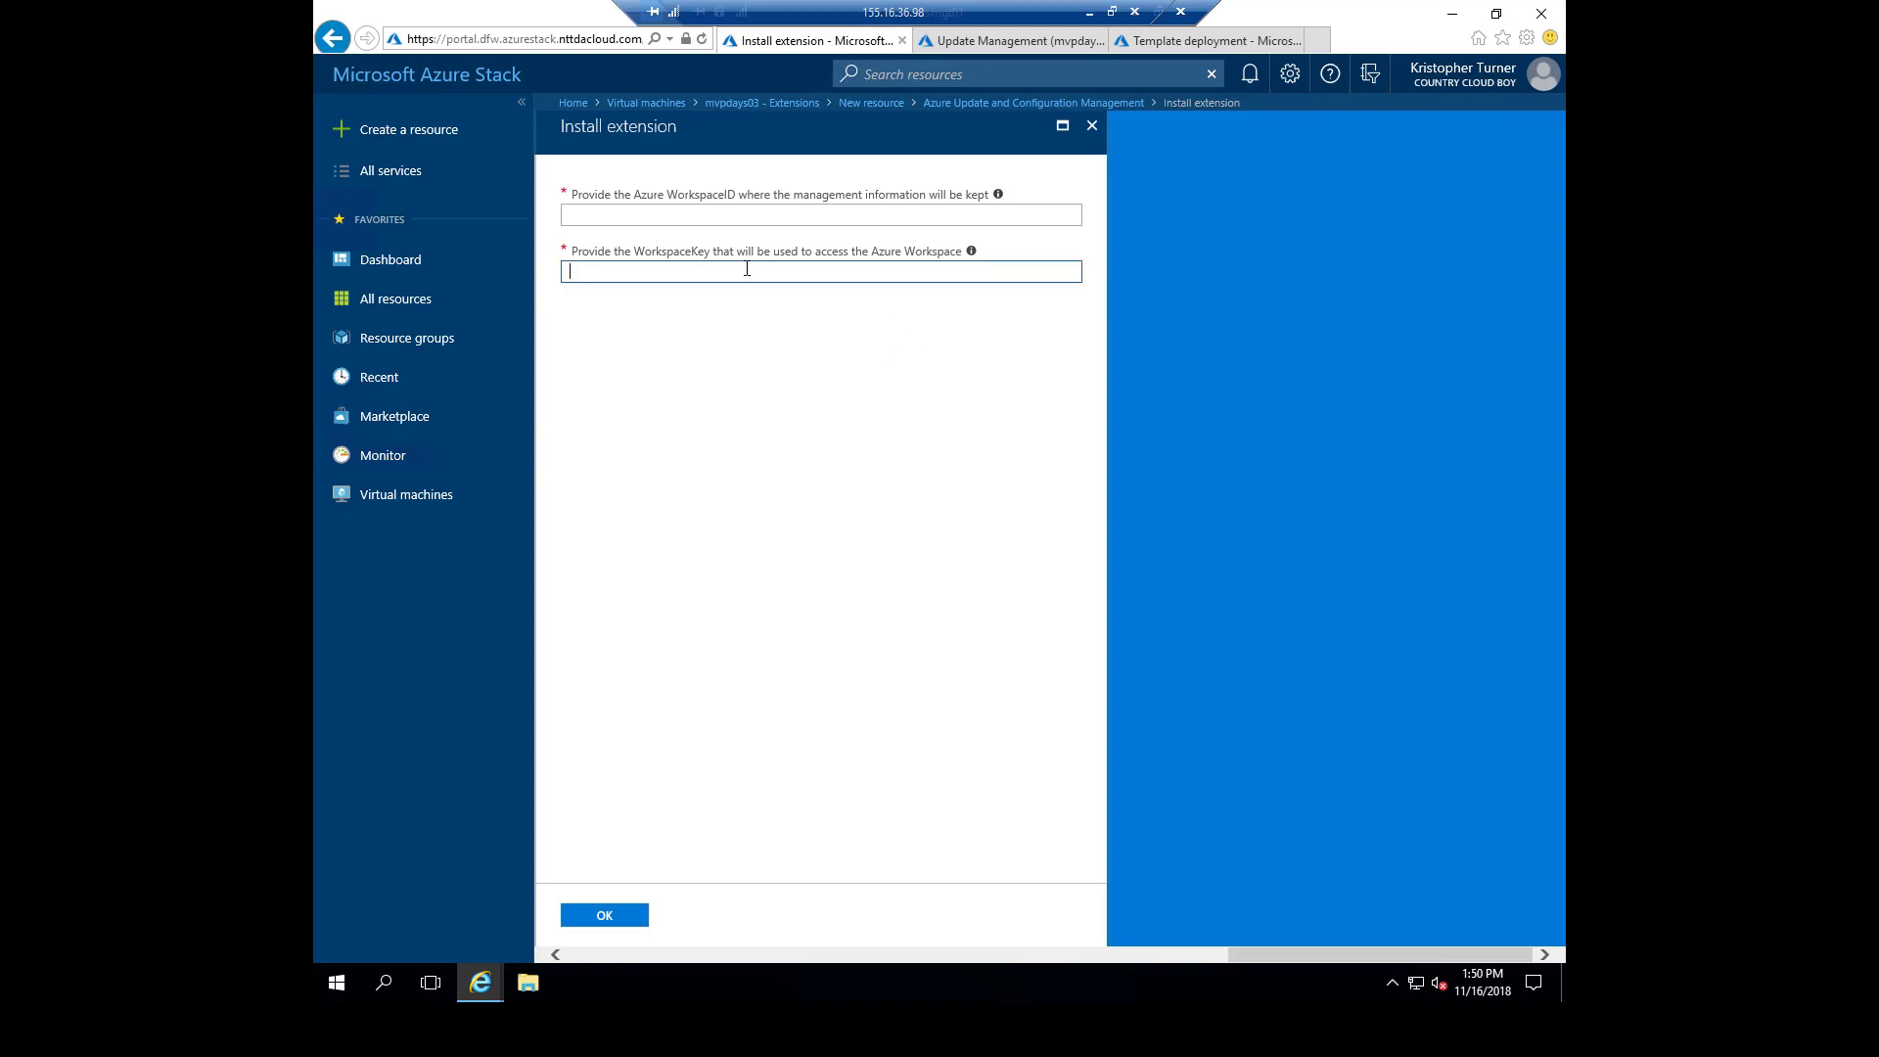
key("ctrl+v")
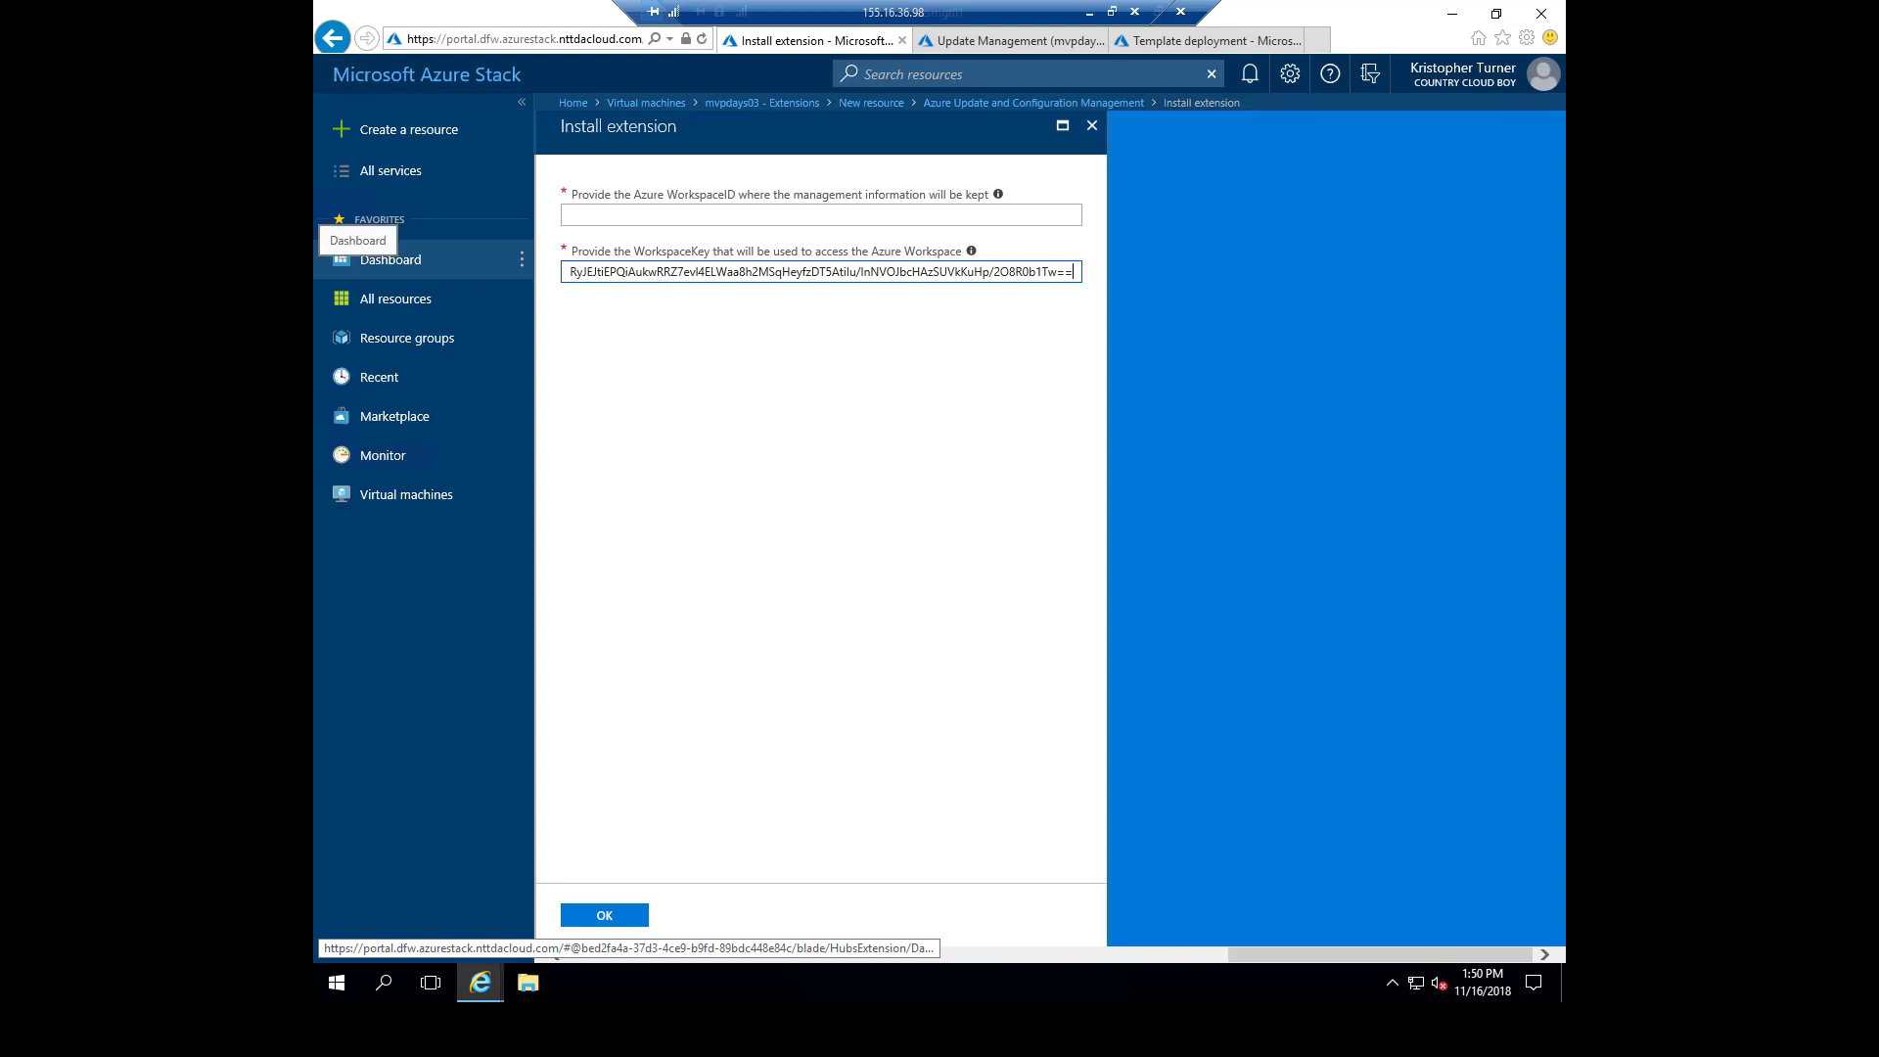
left_click(716, 215)
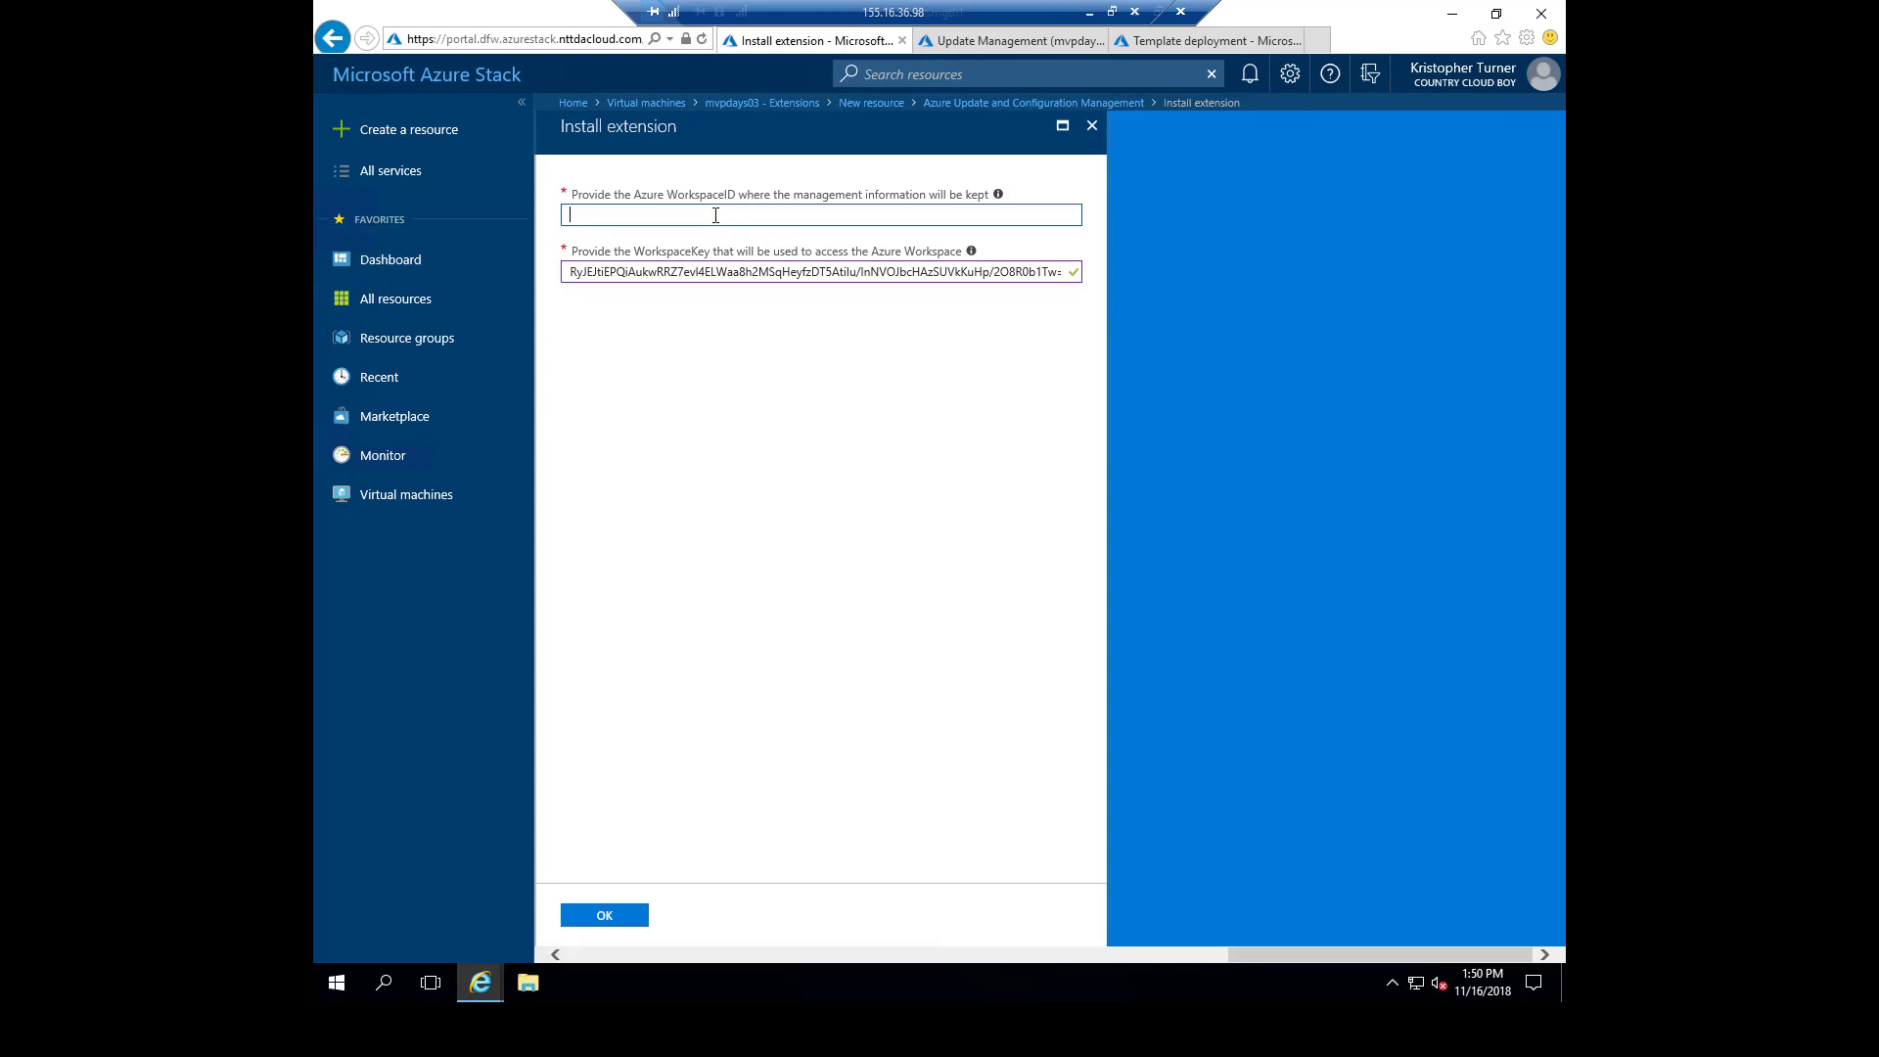
left_click(784, 309)
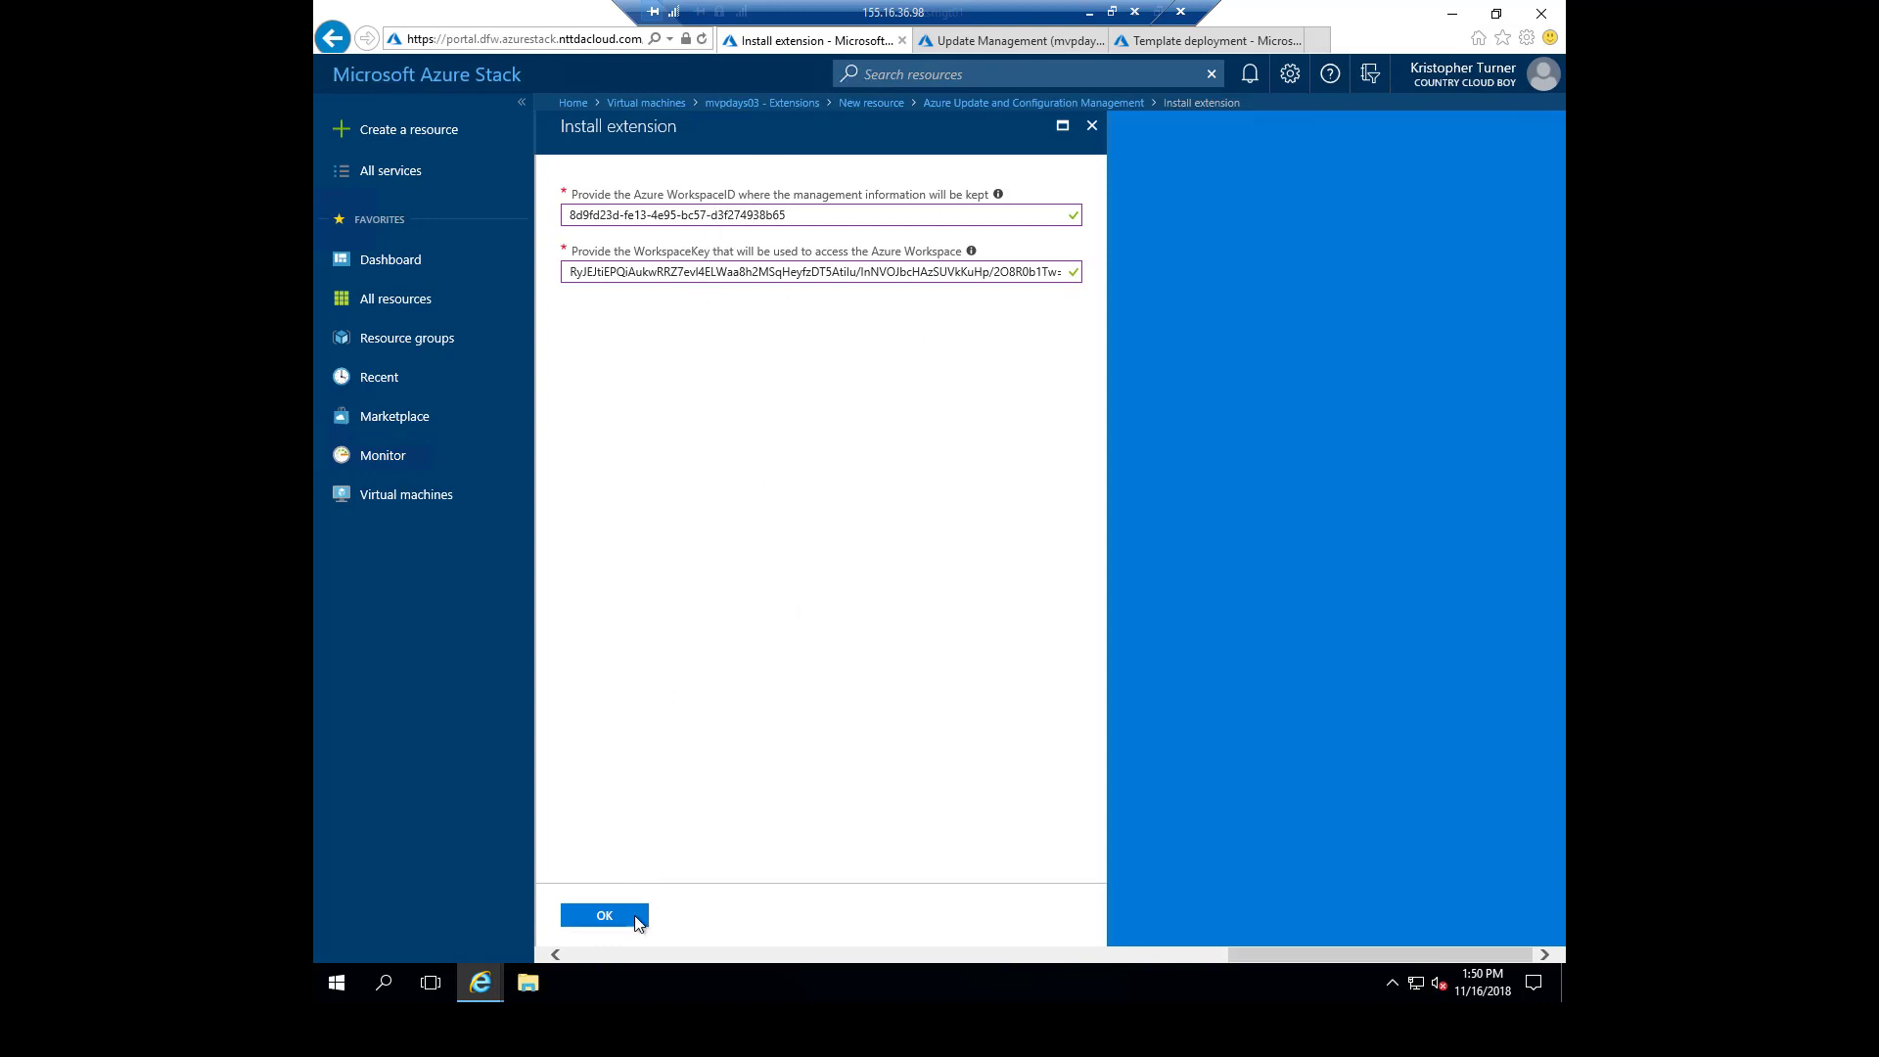
left_click(601, 916)
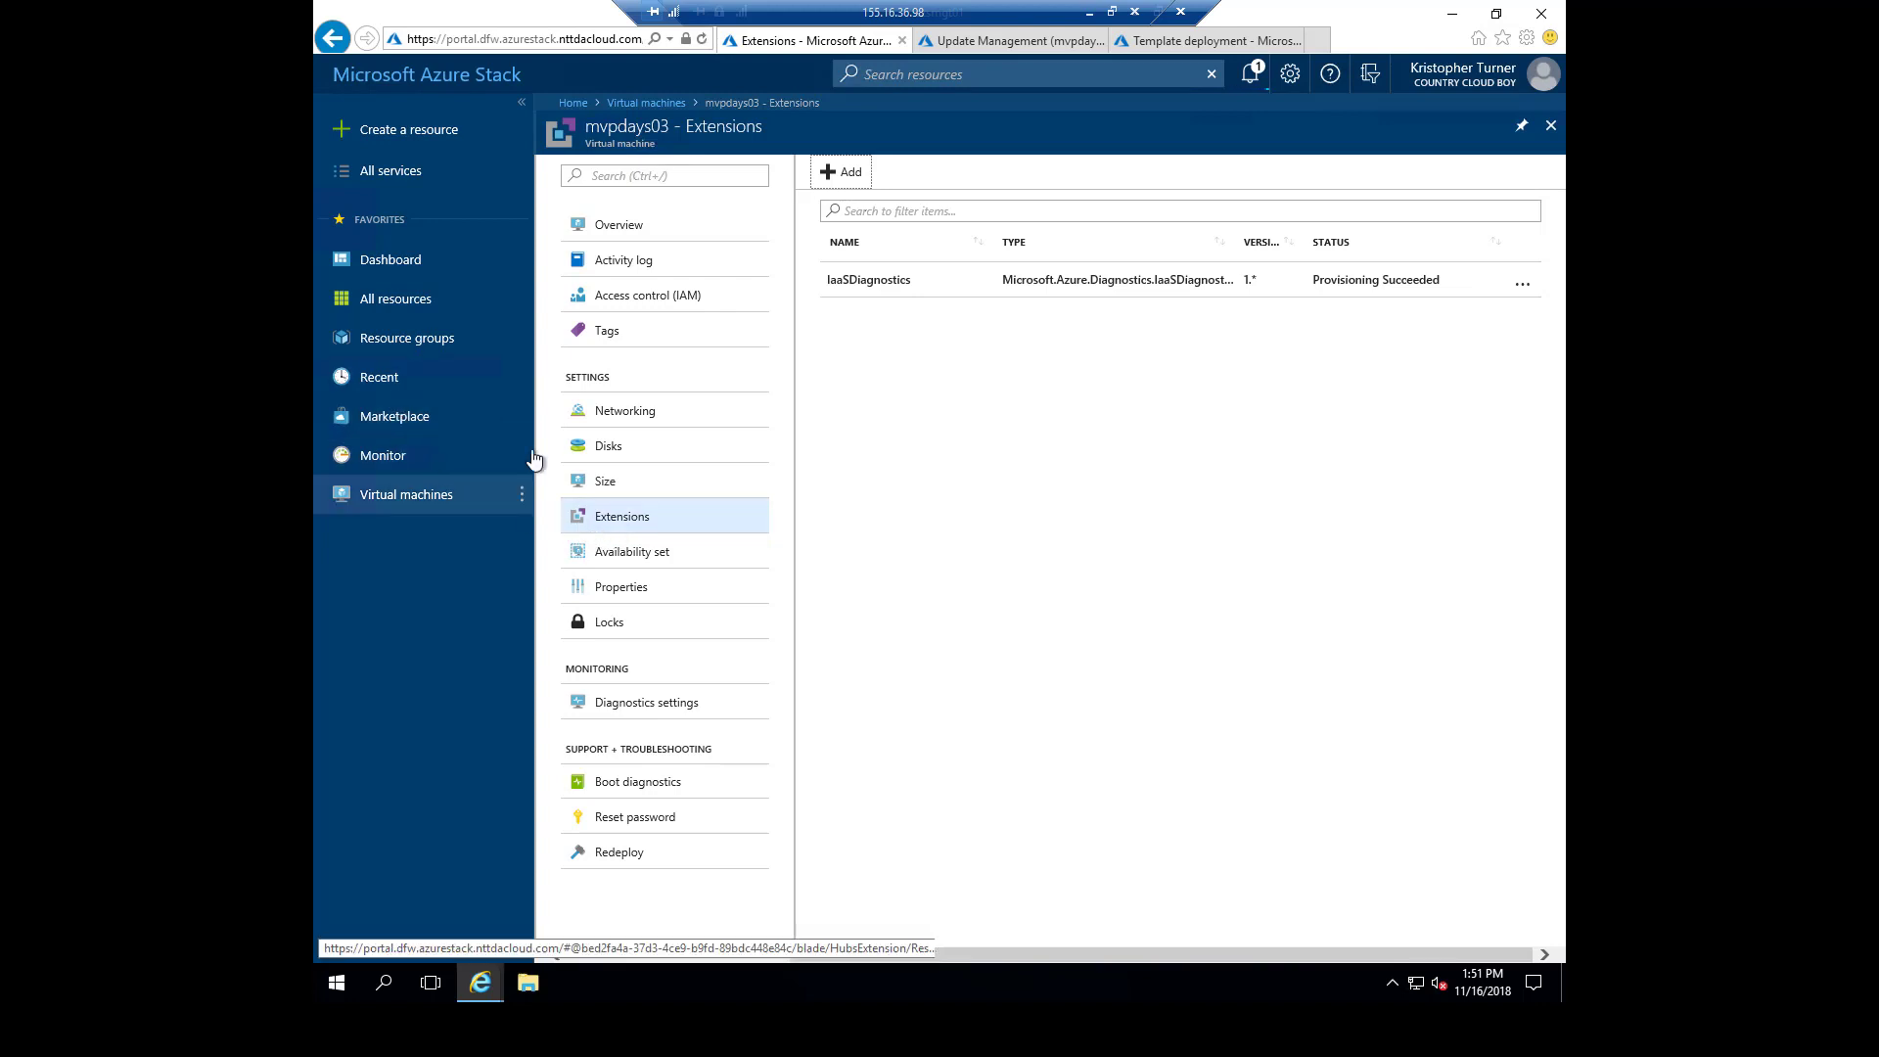
Step: Begin adding the Azure Update and Configuration Management extension to mvpdays04
left_click(1546, 130)
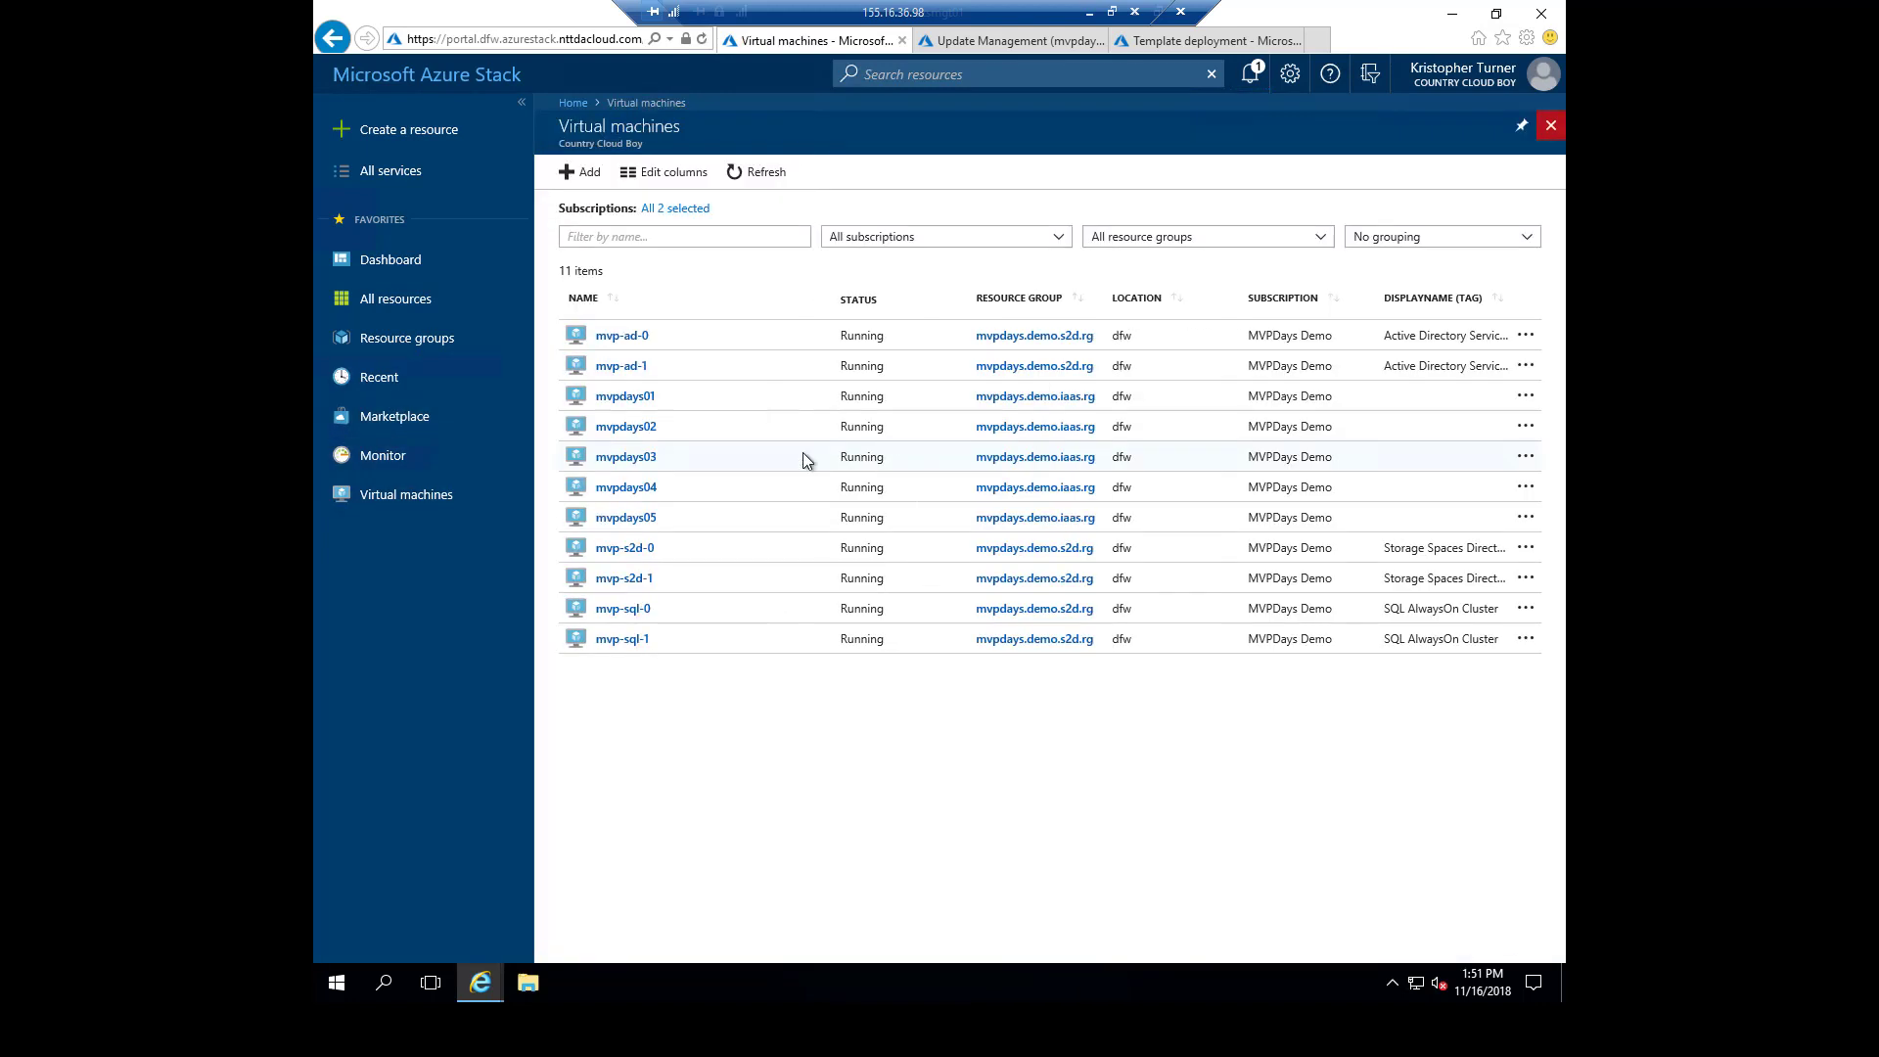
left_click(627, 495)
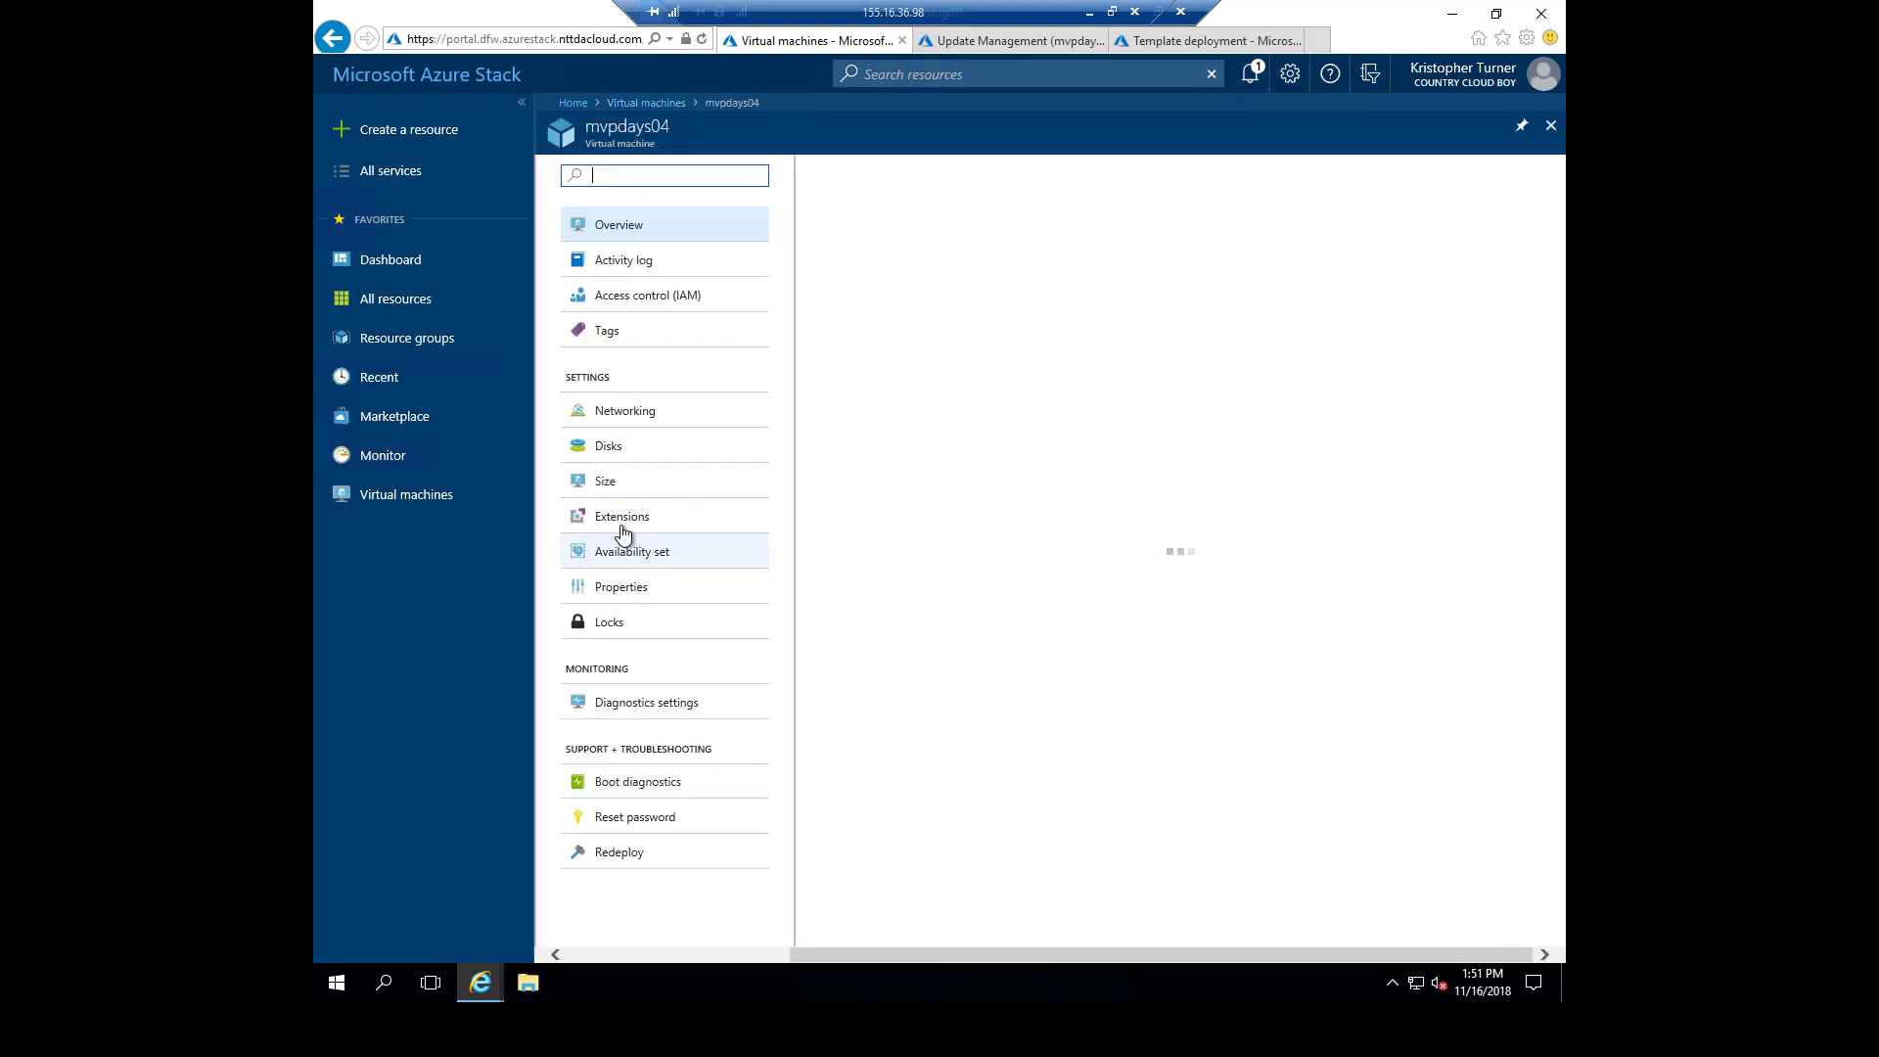
left_click(624, 525)
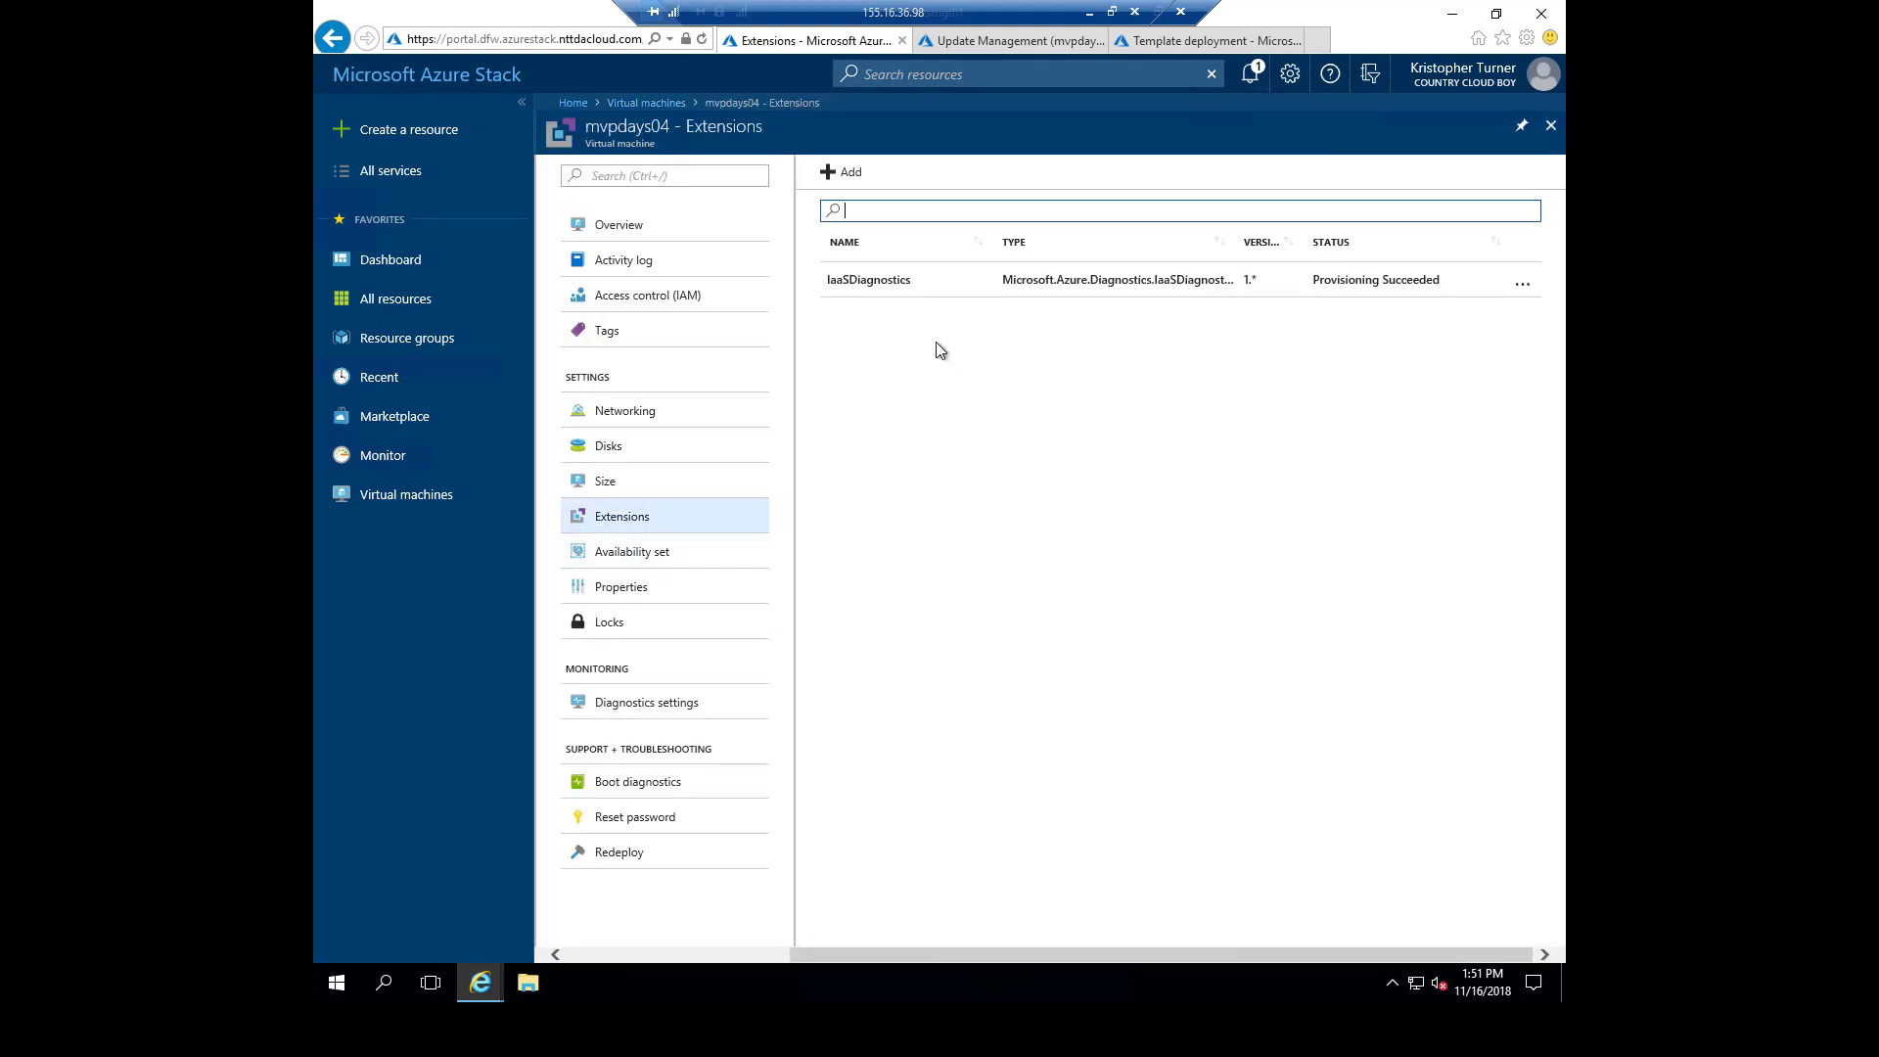
left_click(844, 173)
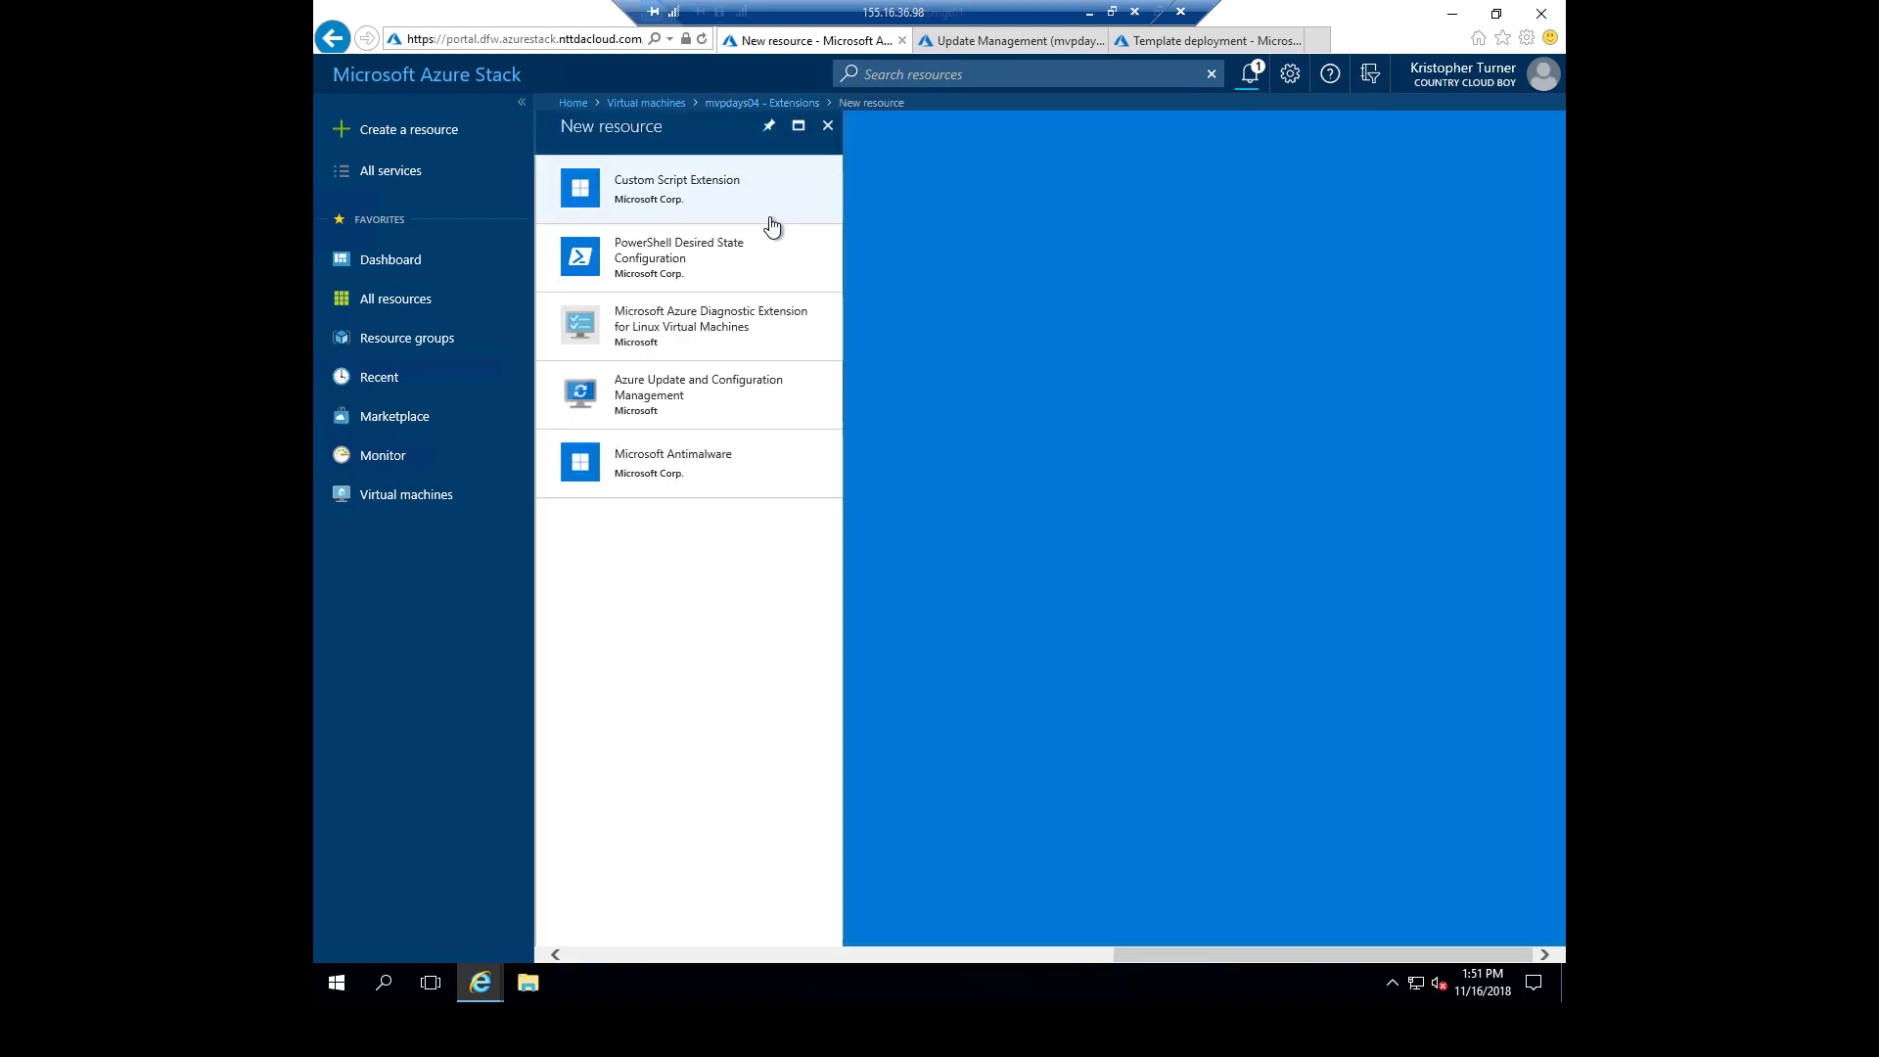
left_click(634, 390)
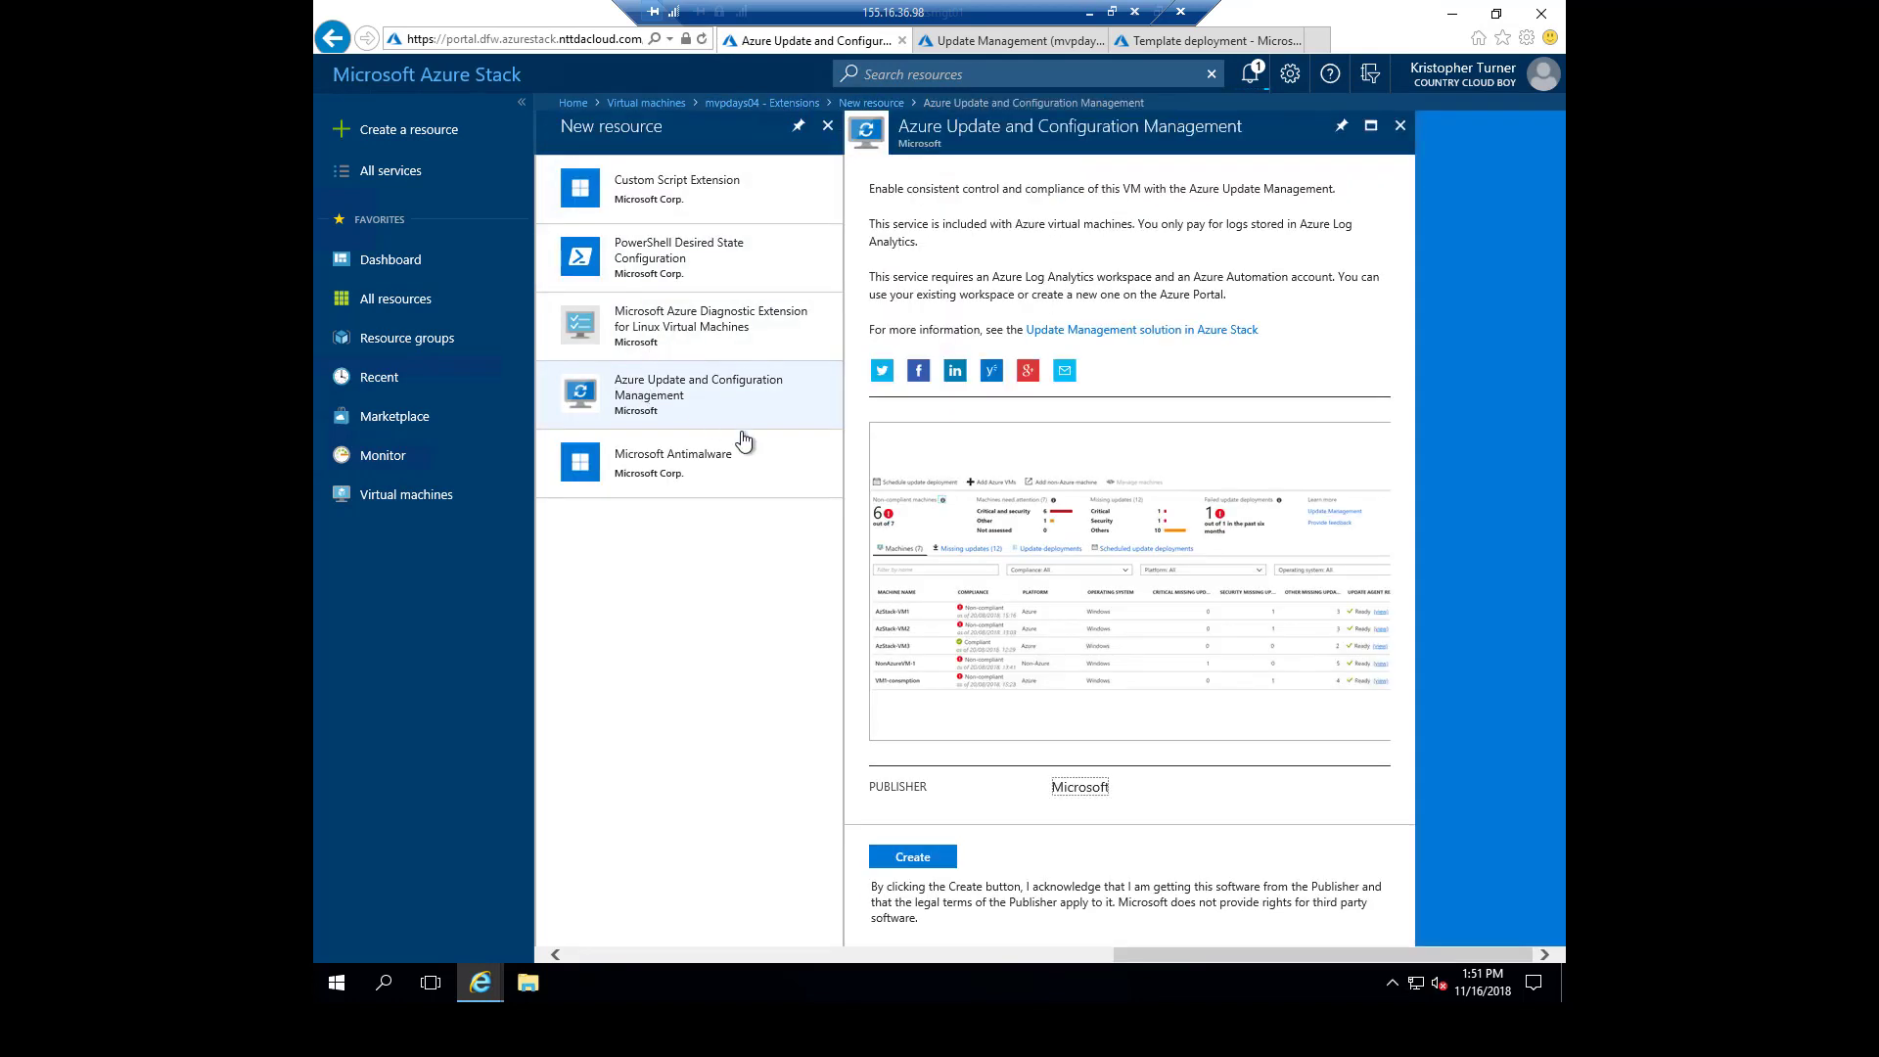
left_click(926, 863)
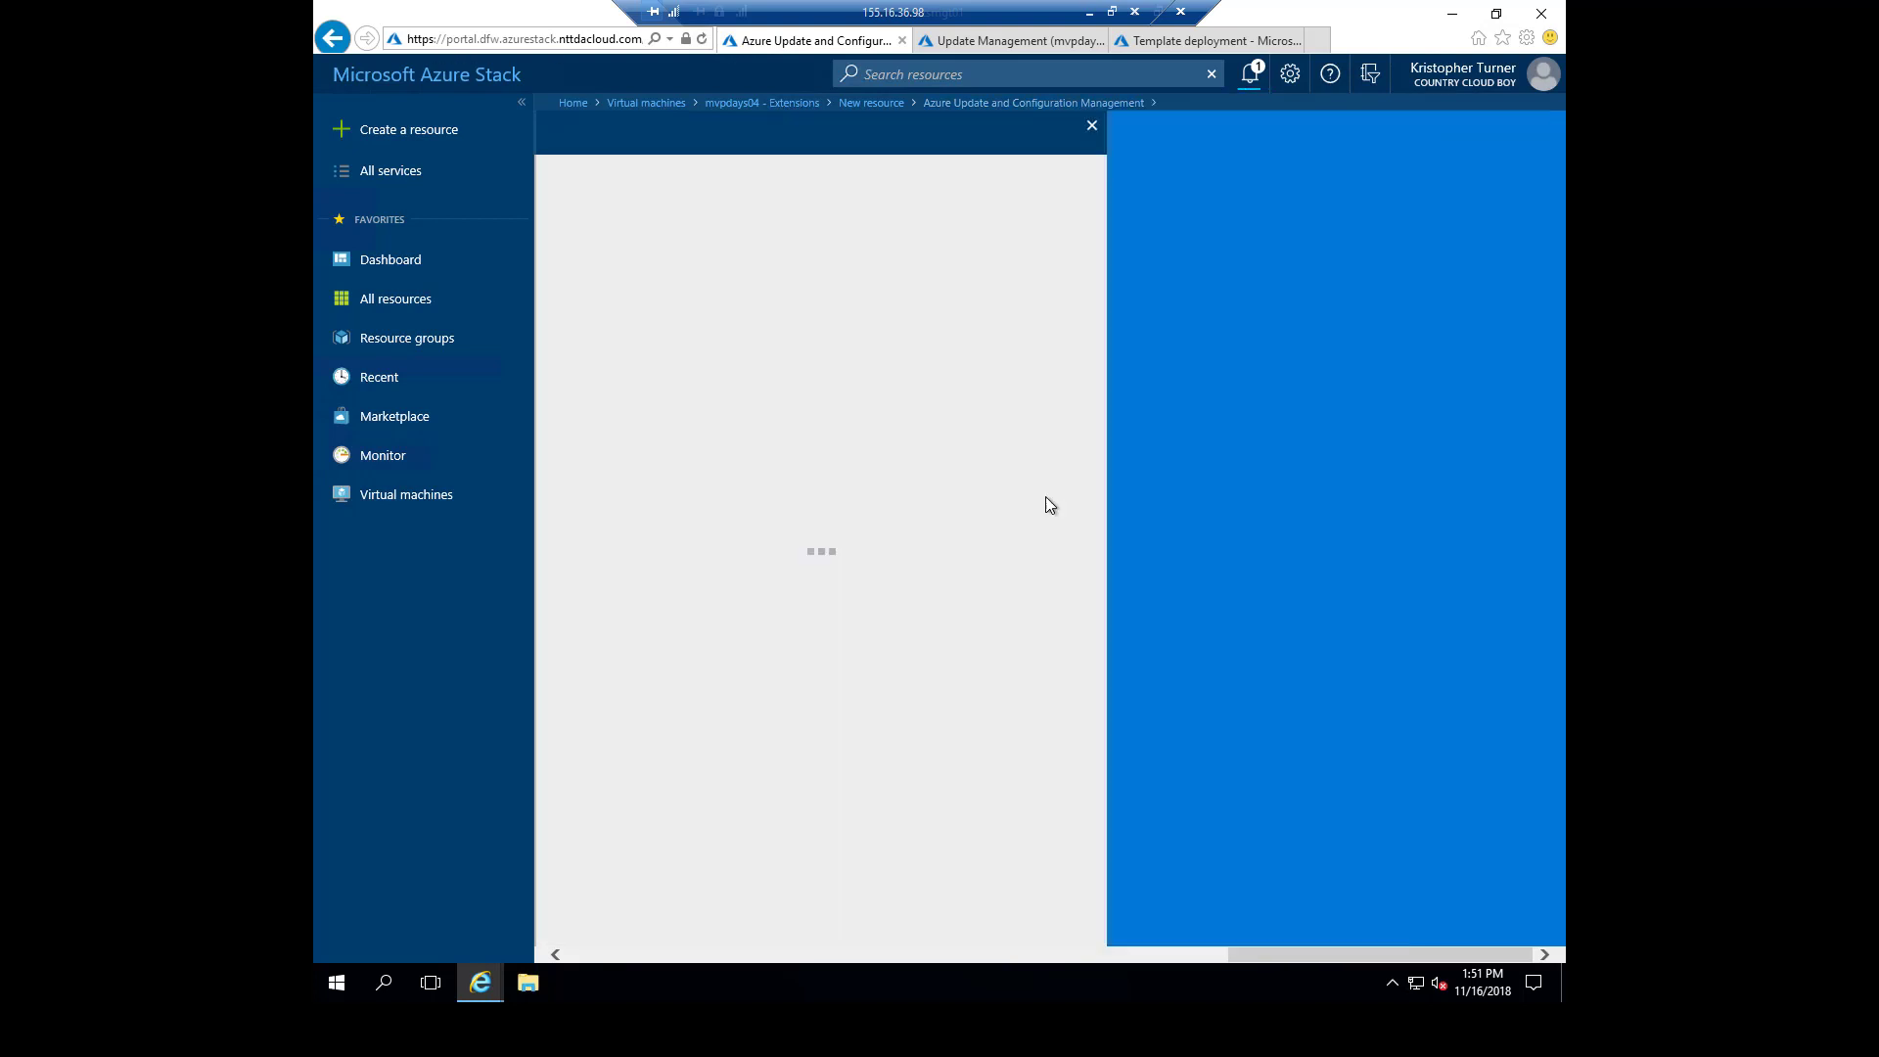
Step: Supply the workspace ID and key, deploy the extension, and return to the VM list
right_click(623, 214)
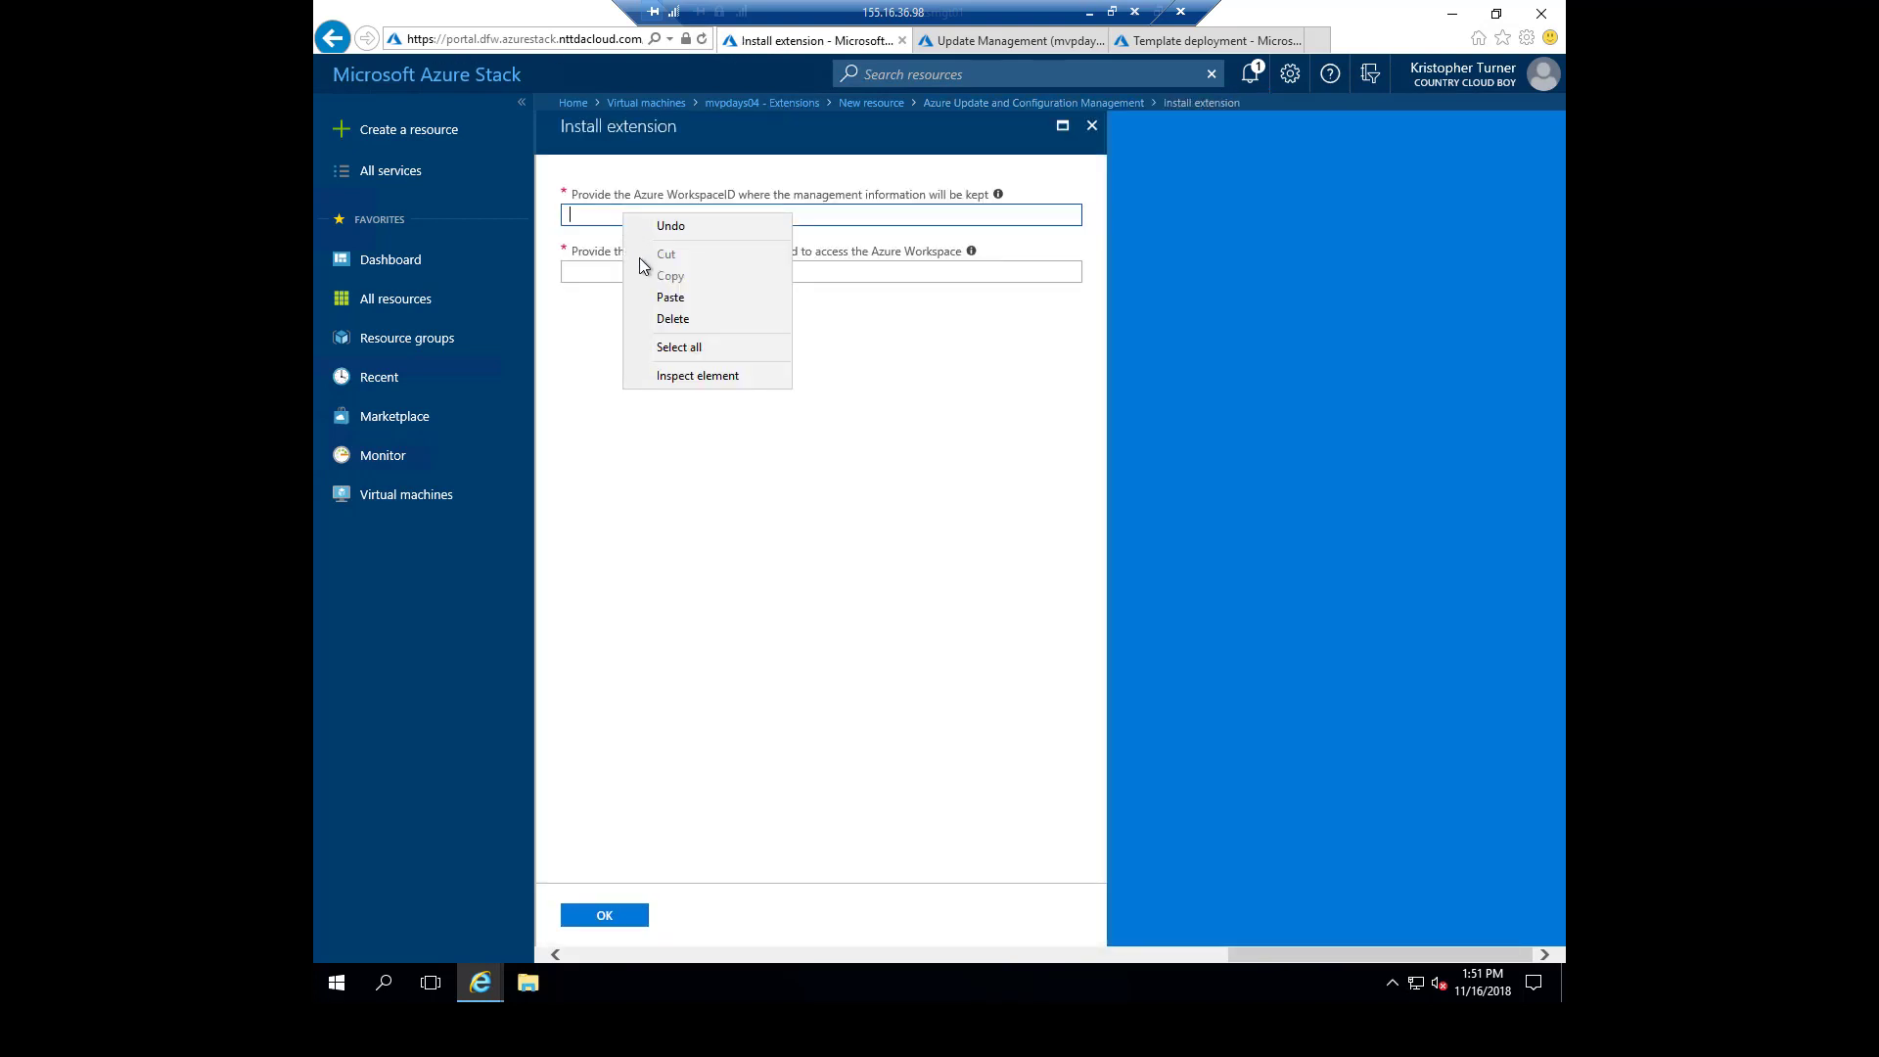
left_click(670, 298)
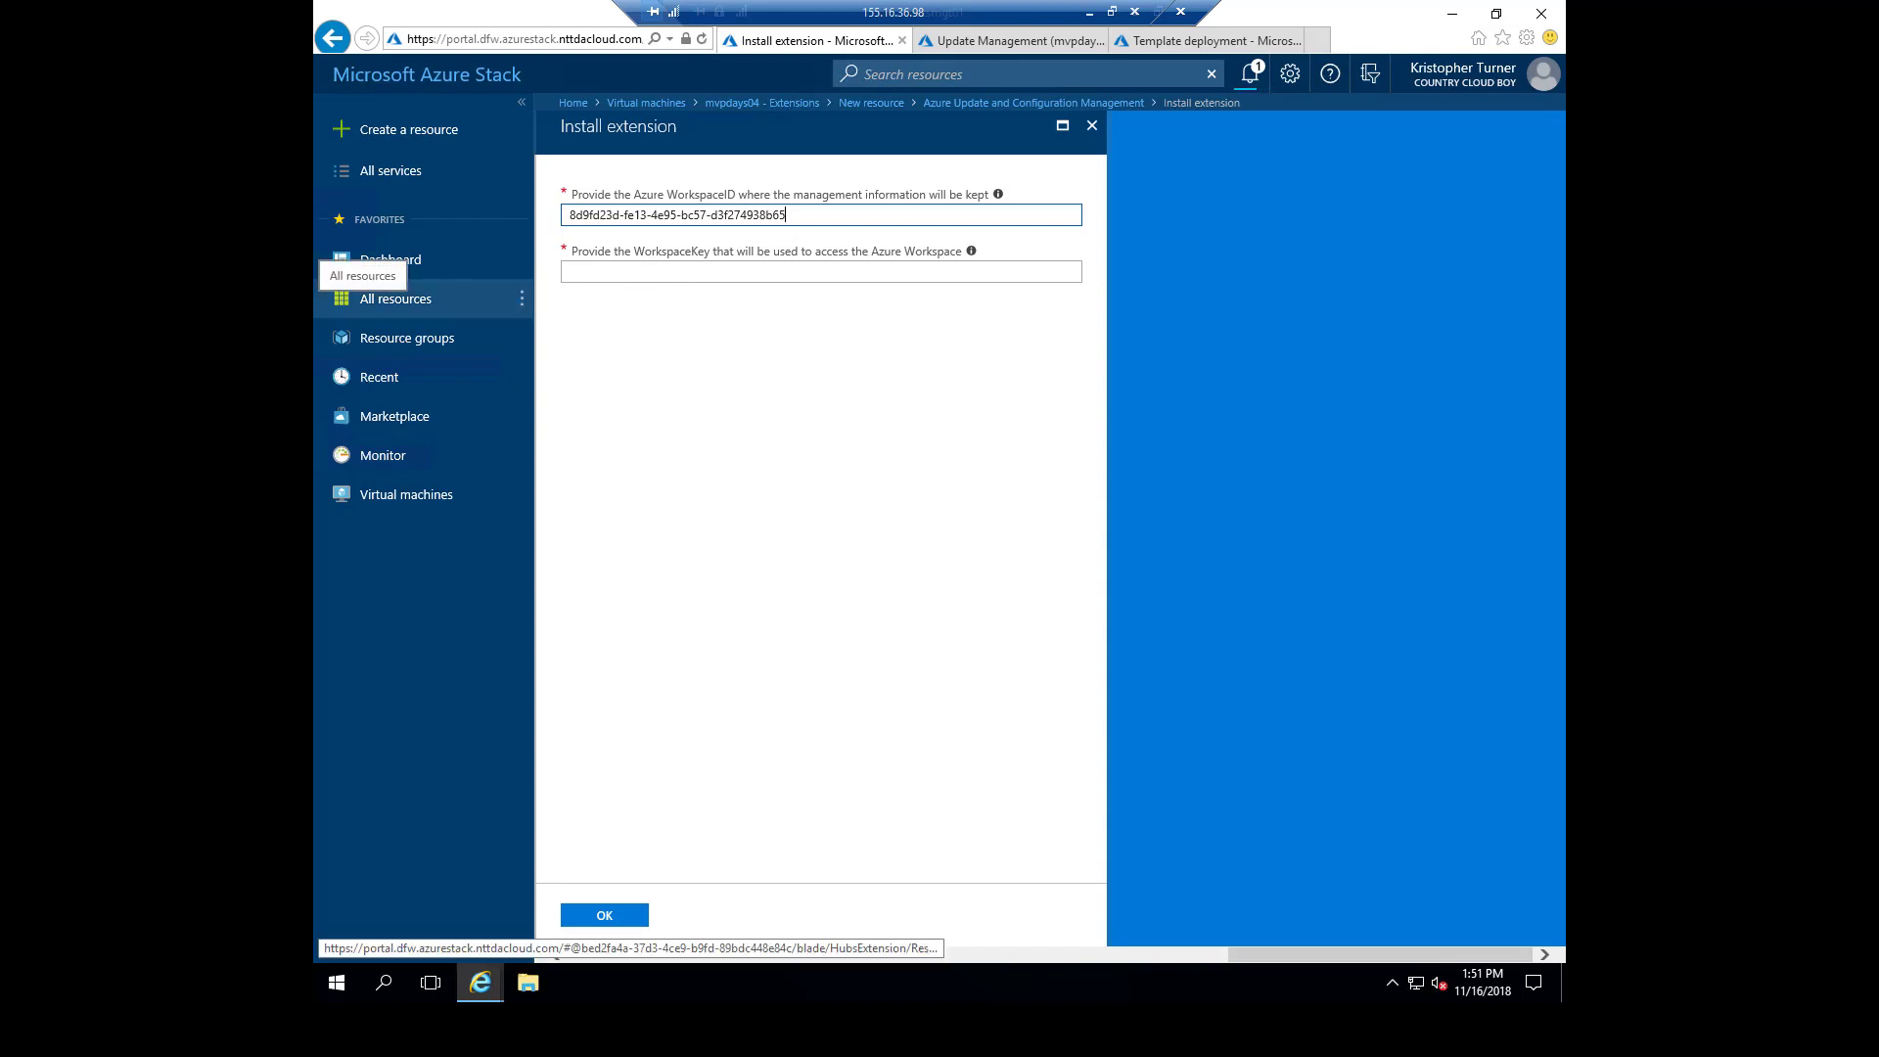
left_click(670, 273)
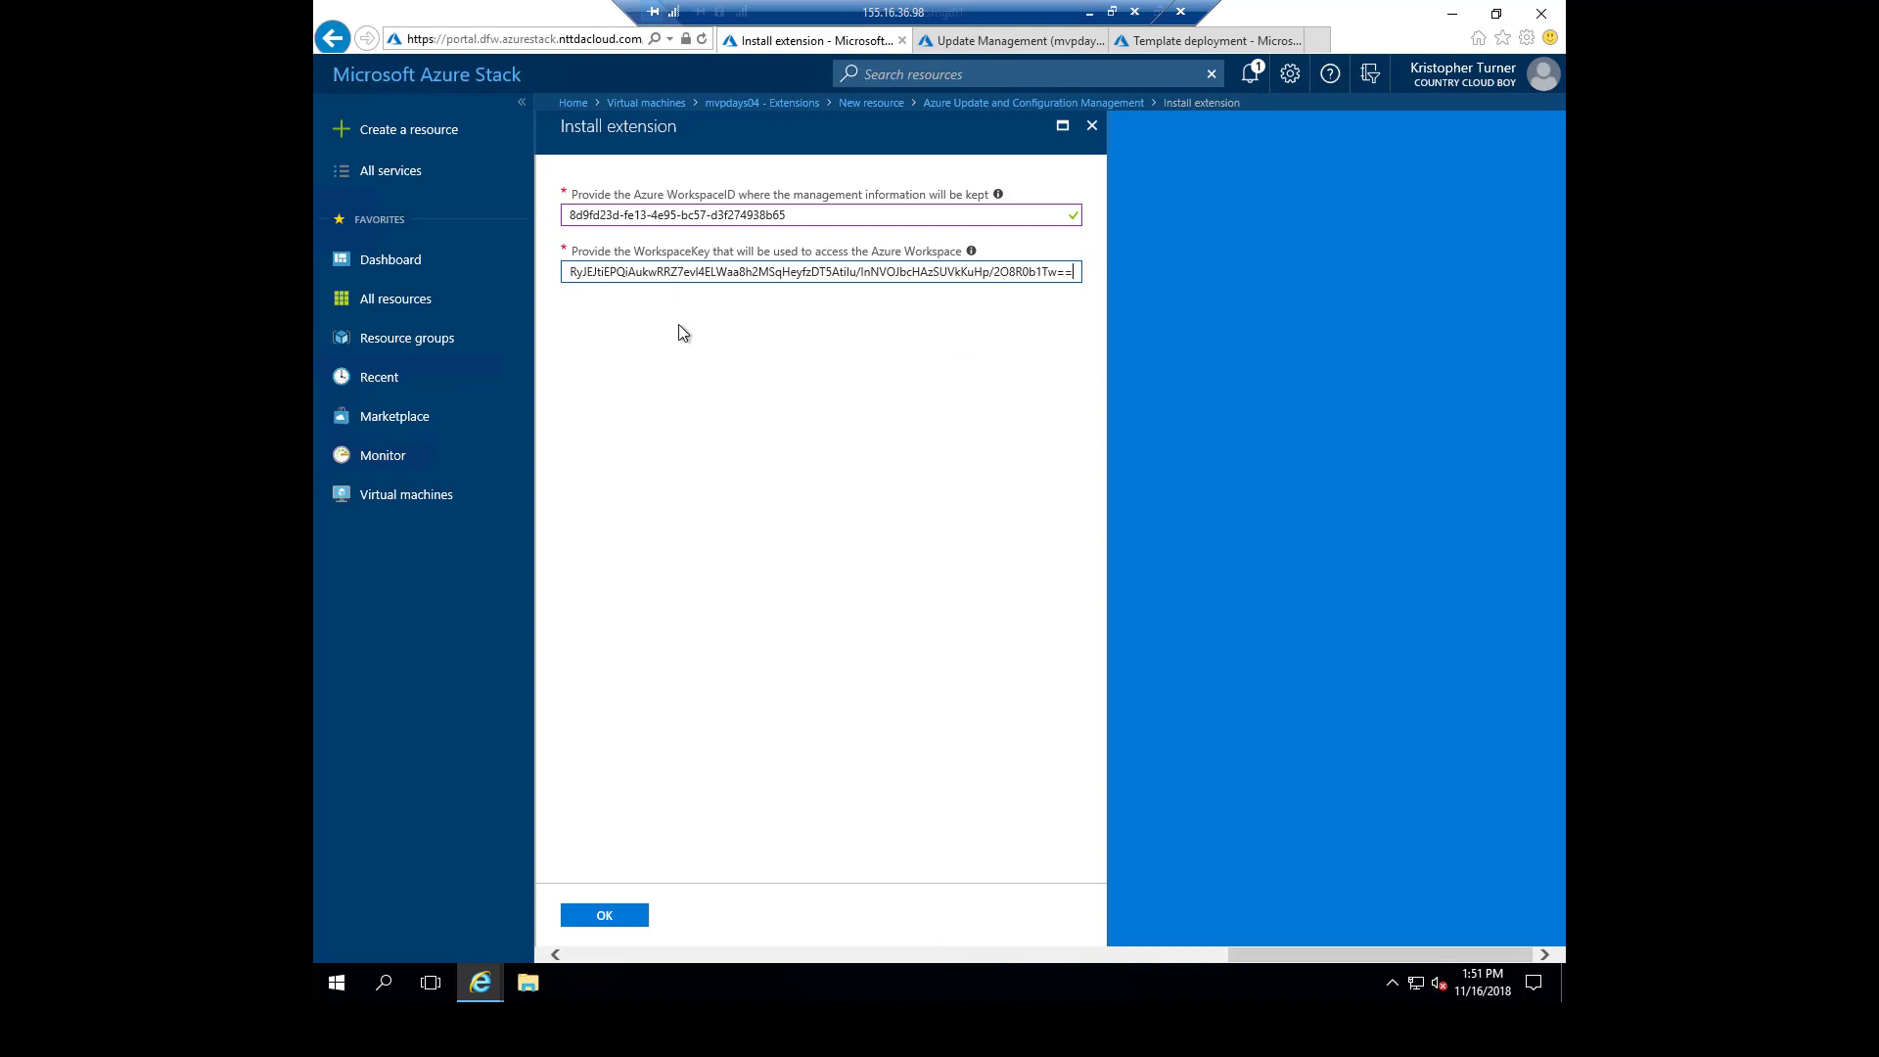
left_click(609, 915)
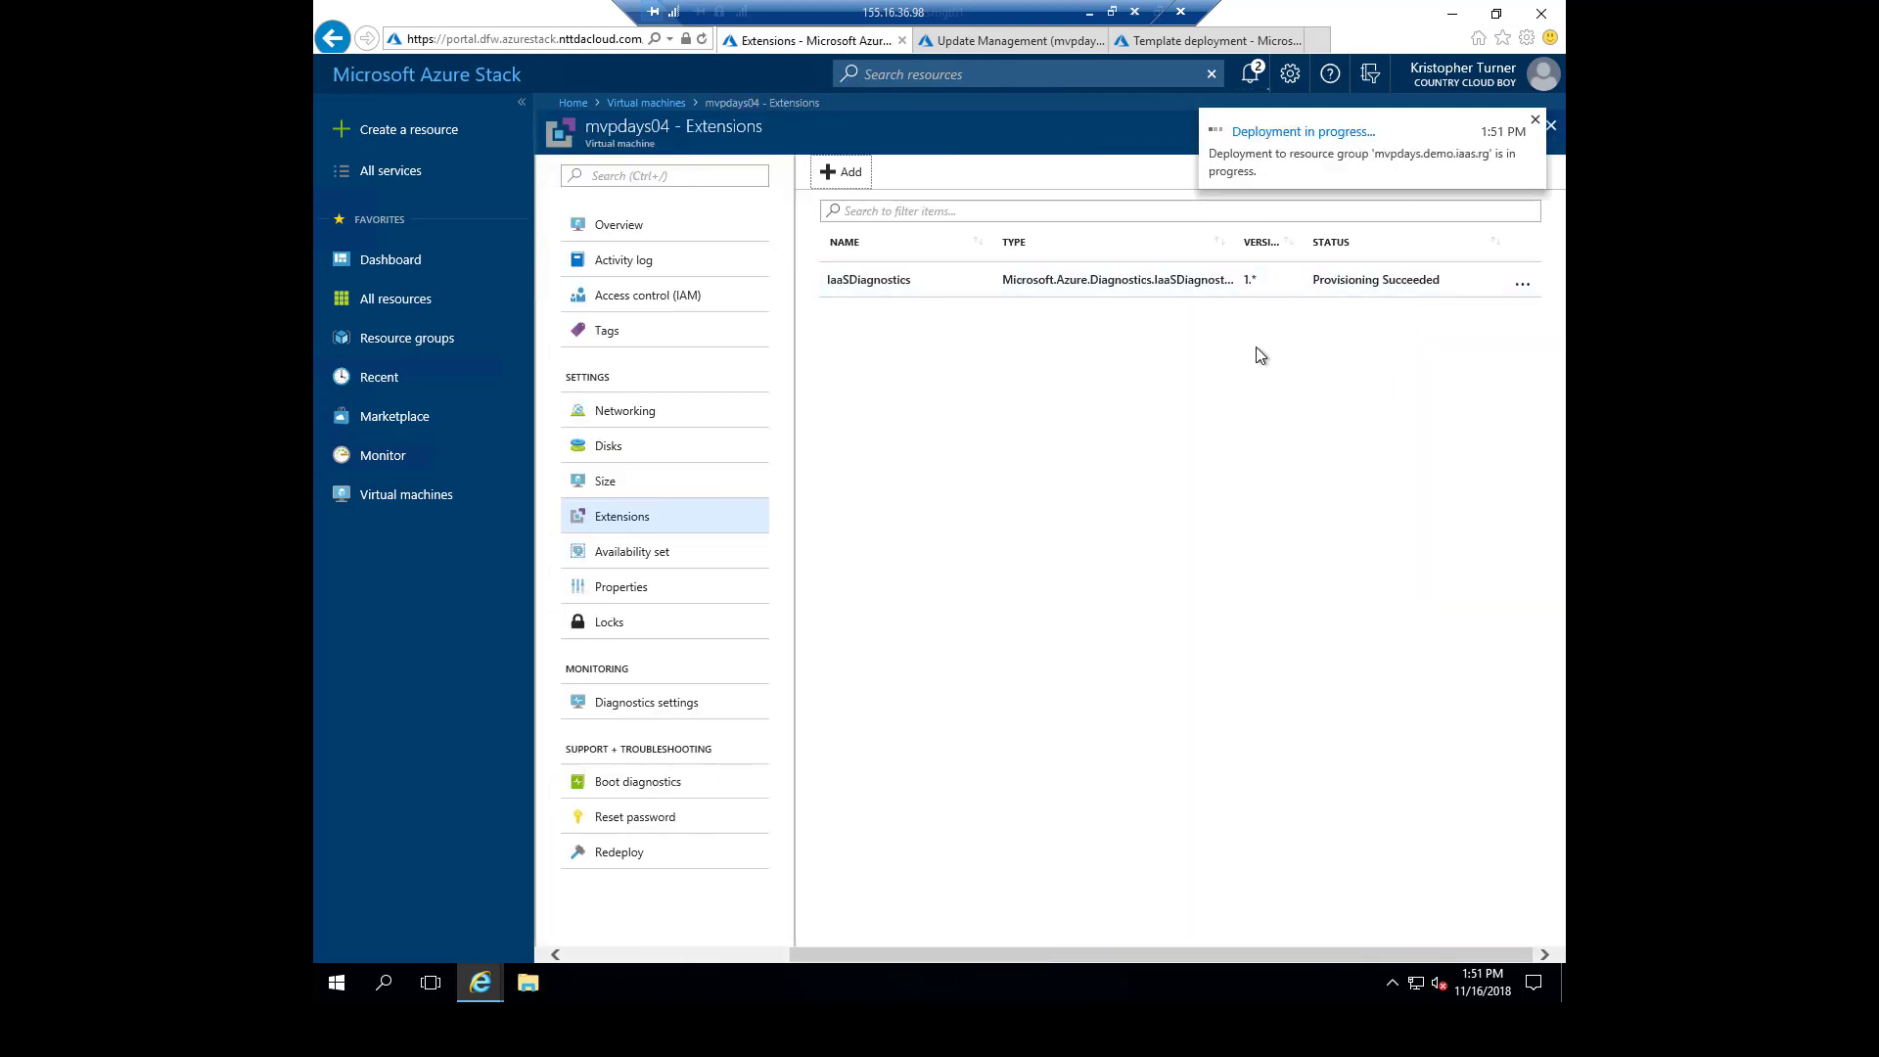
left_click(1534, 122)
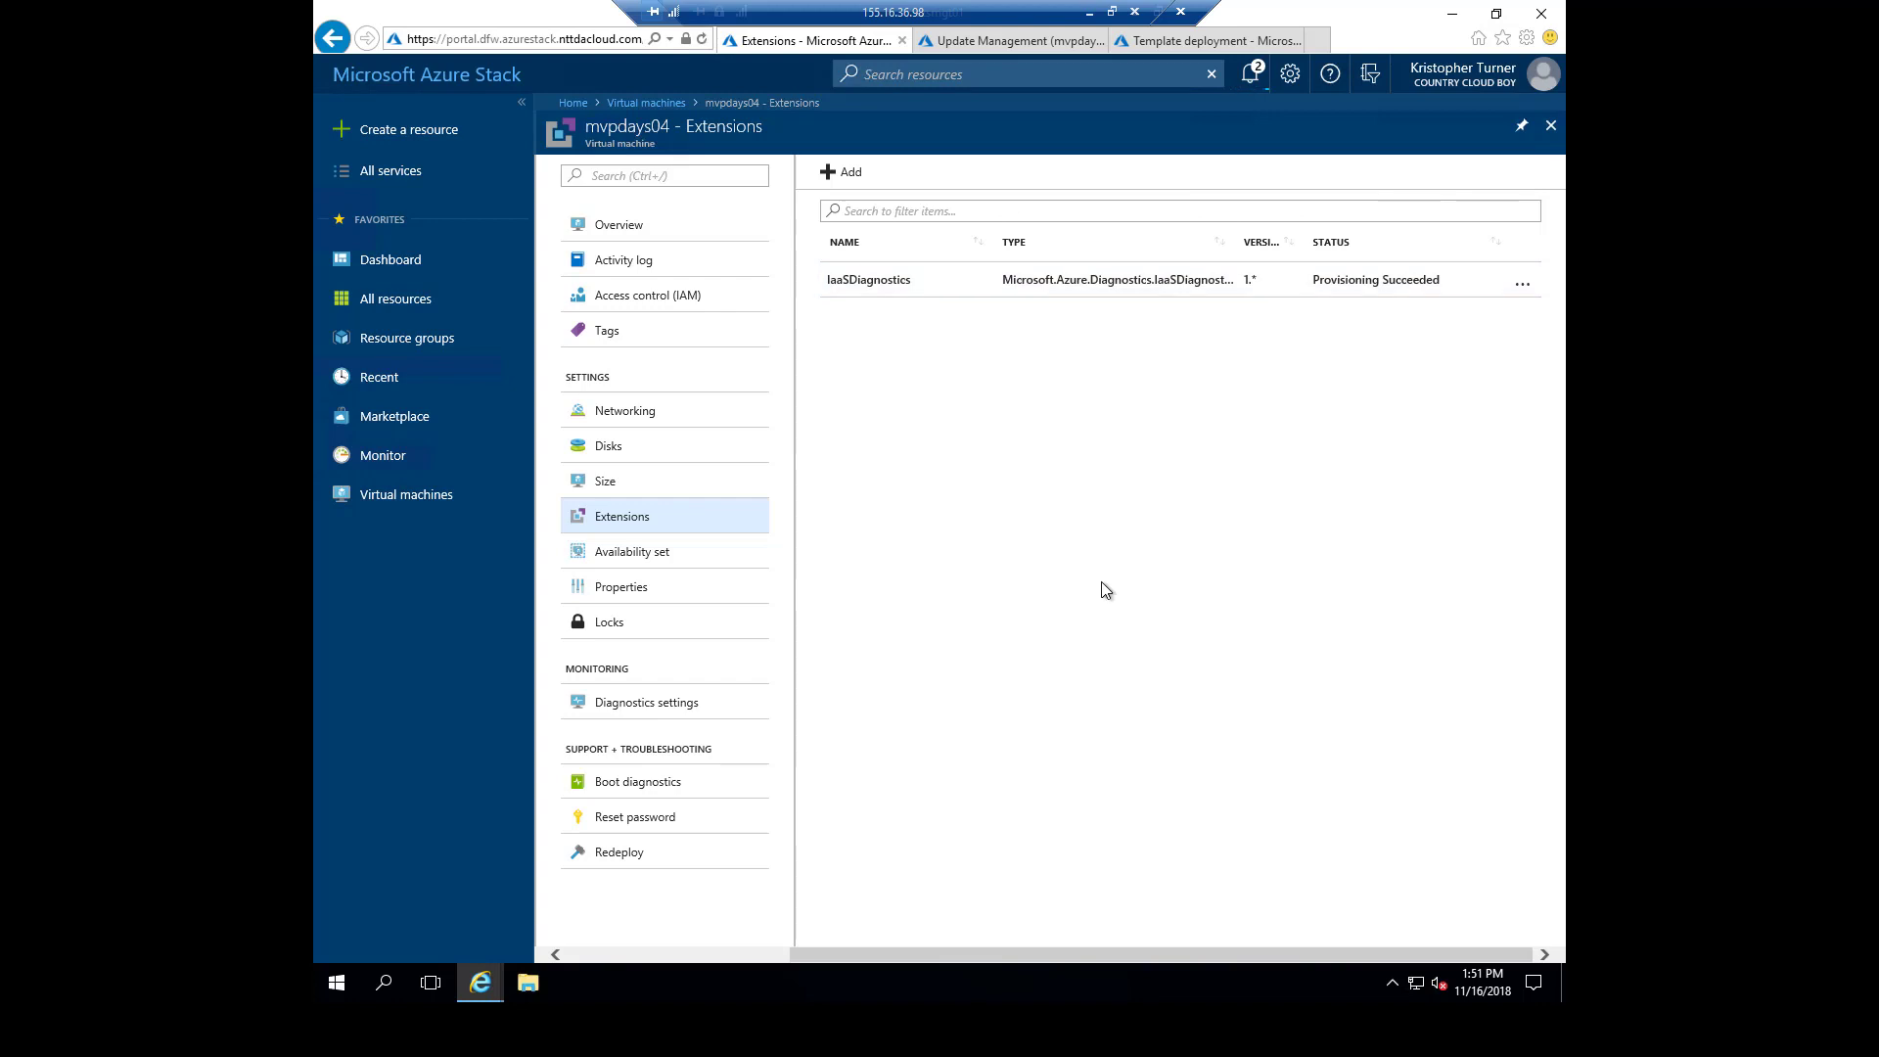
left_click(1549, 128)
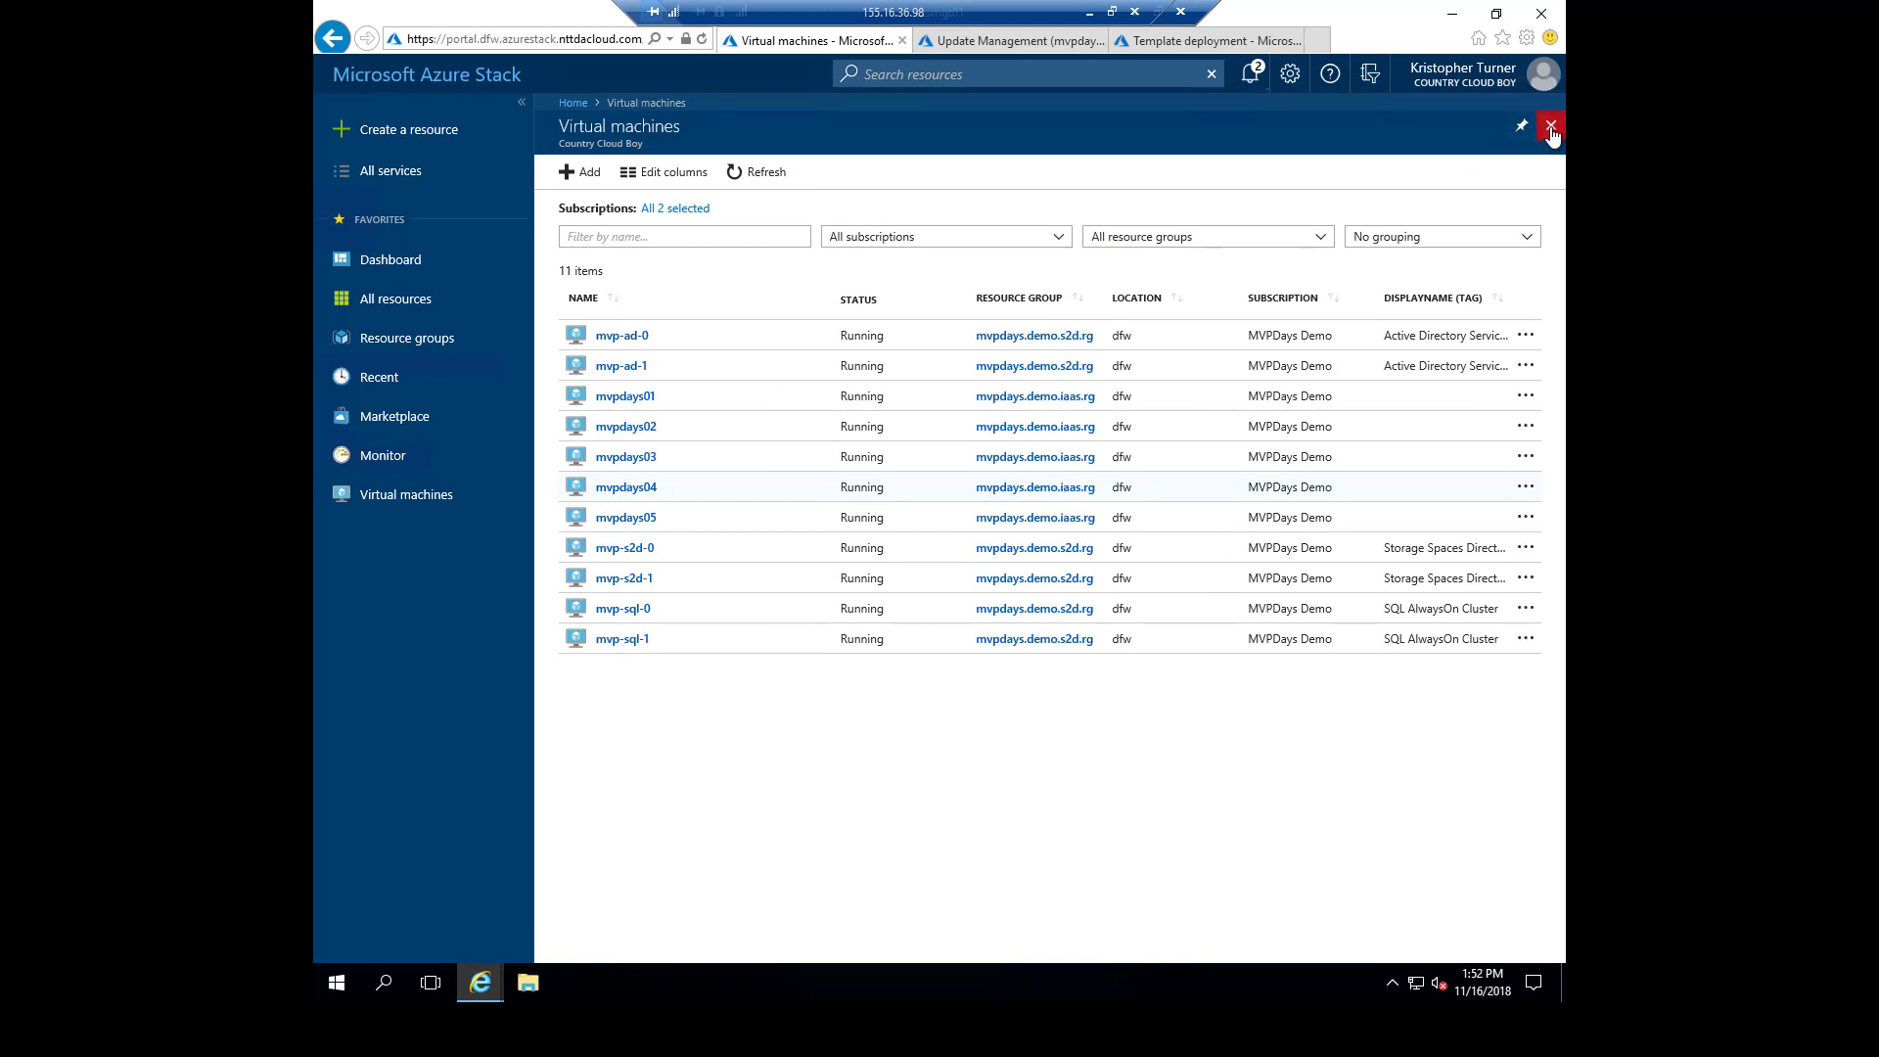
Step: Start a new custom deployment from the Template deployment blade
left_click(1195, 44)
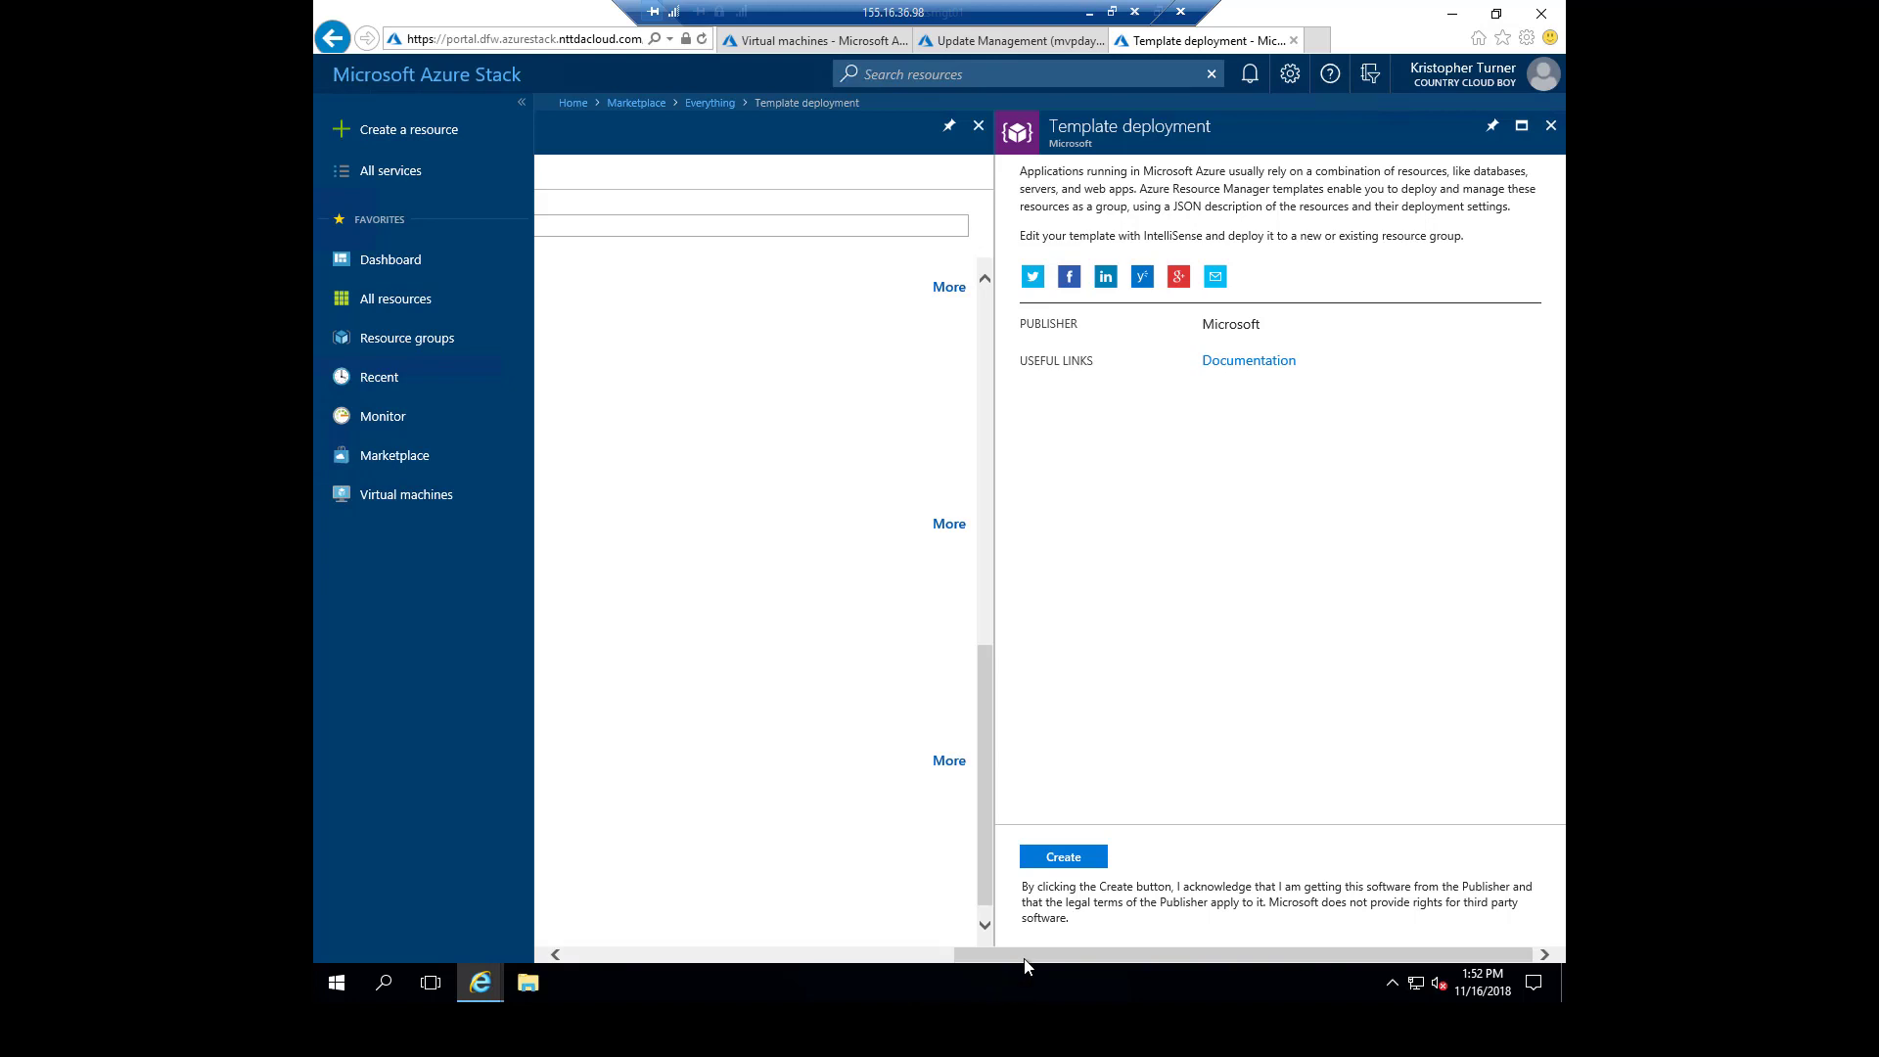
left_click_drag(1025, 959, 602, 990)
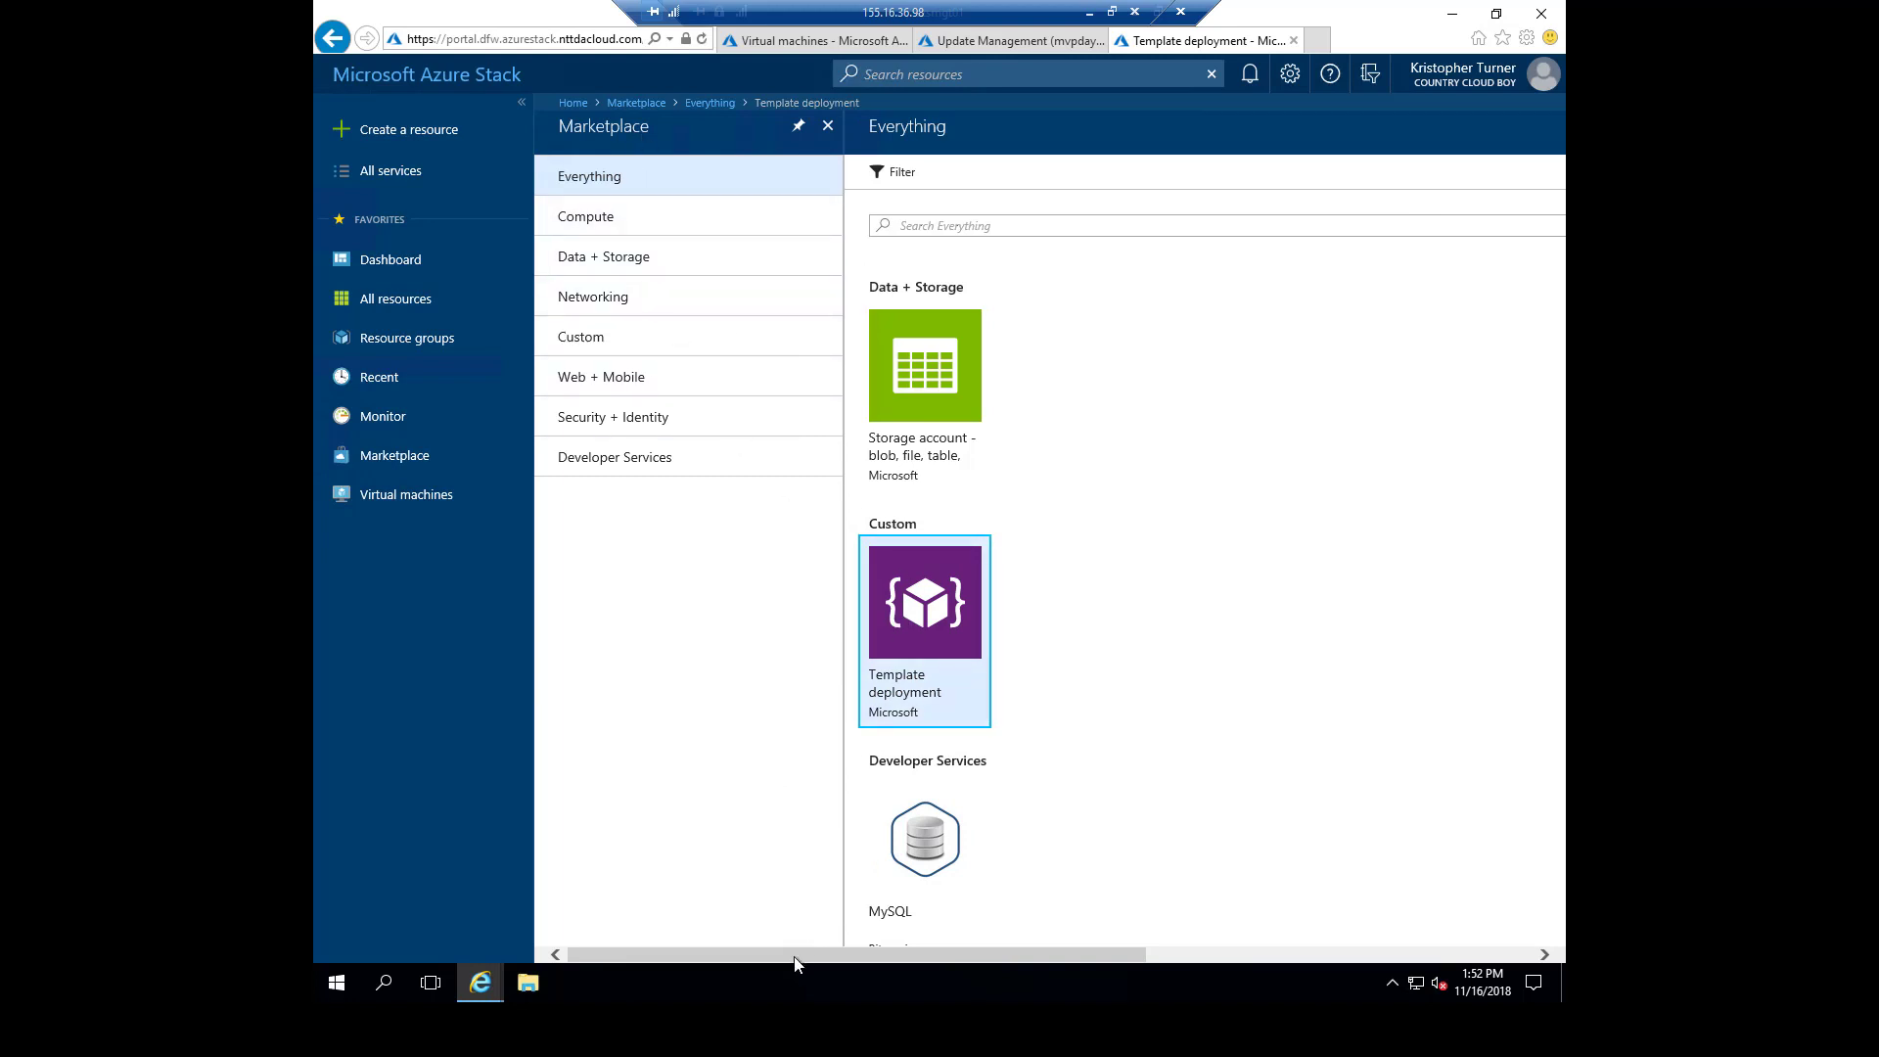
left_click_drag(794, 964, 1293, 939)
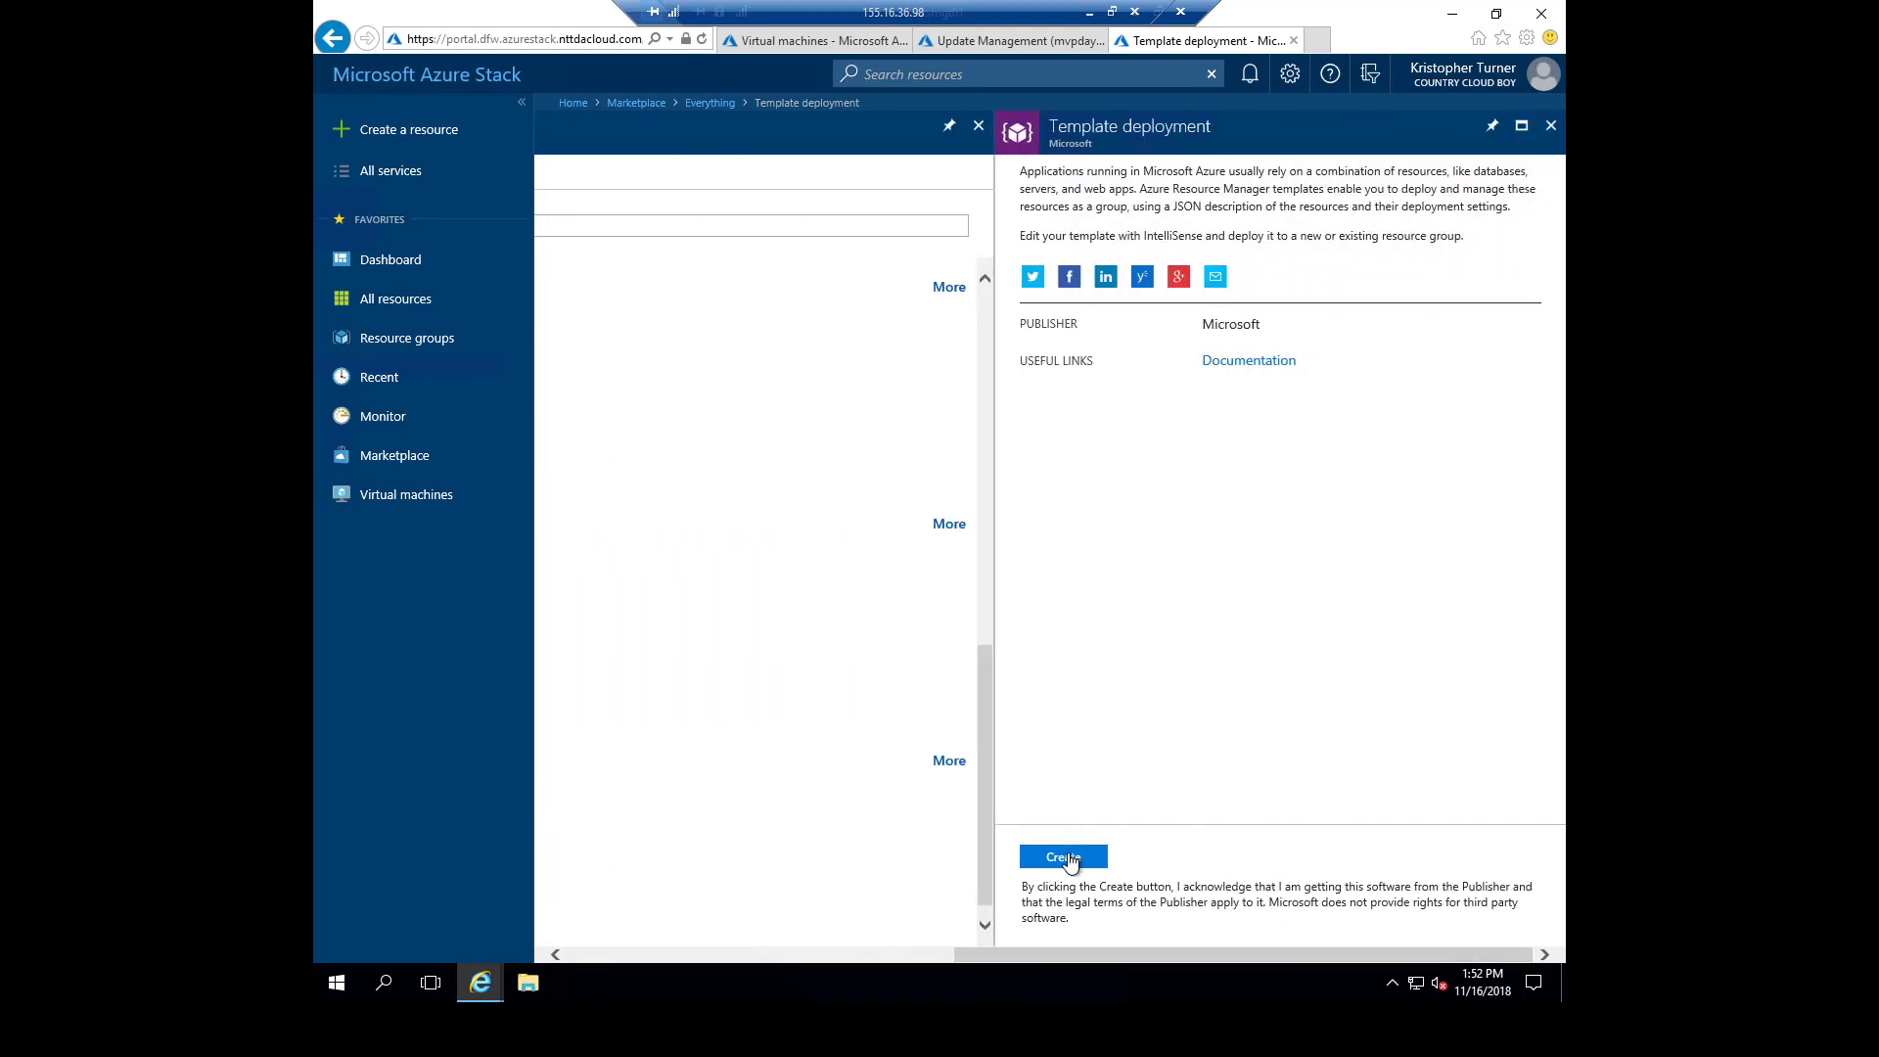
left_click(1064, 858)
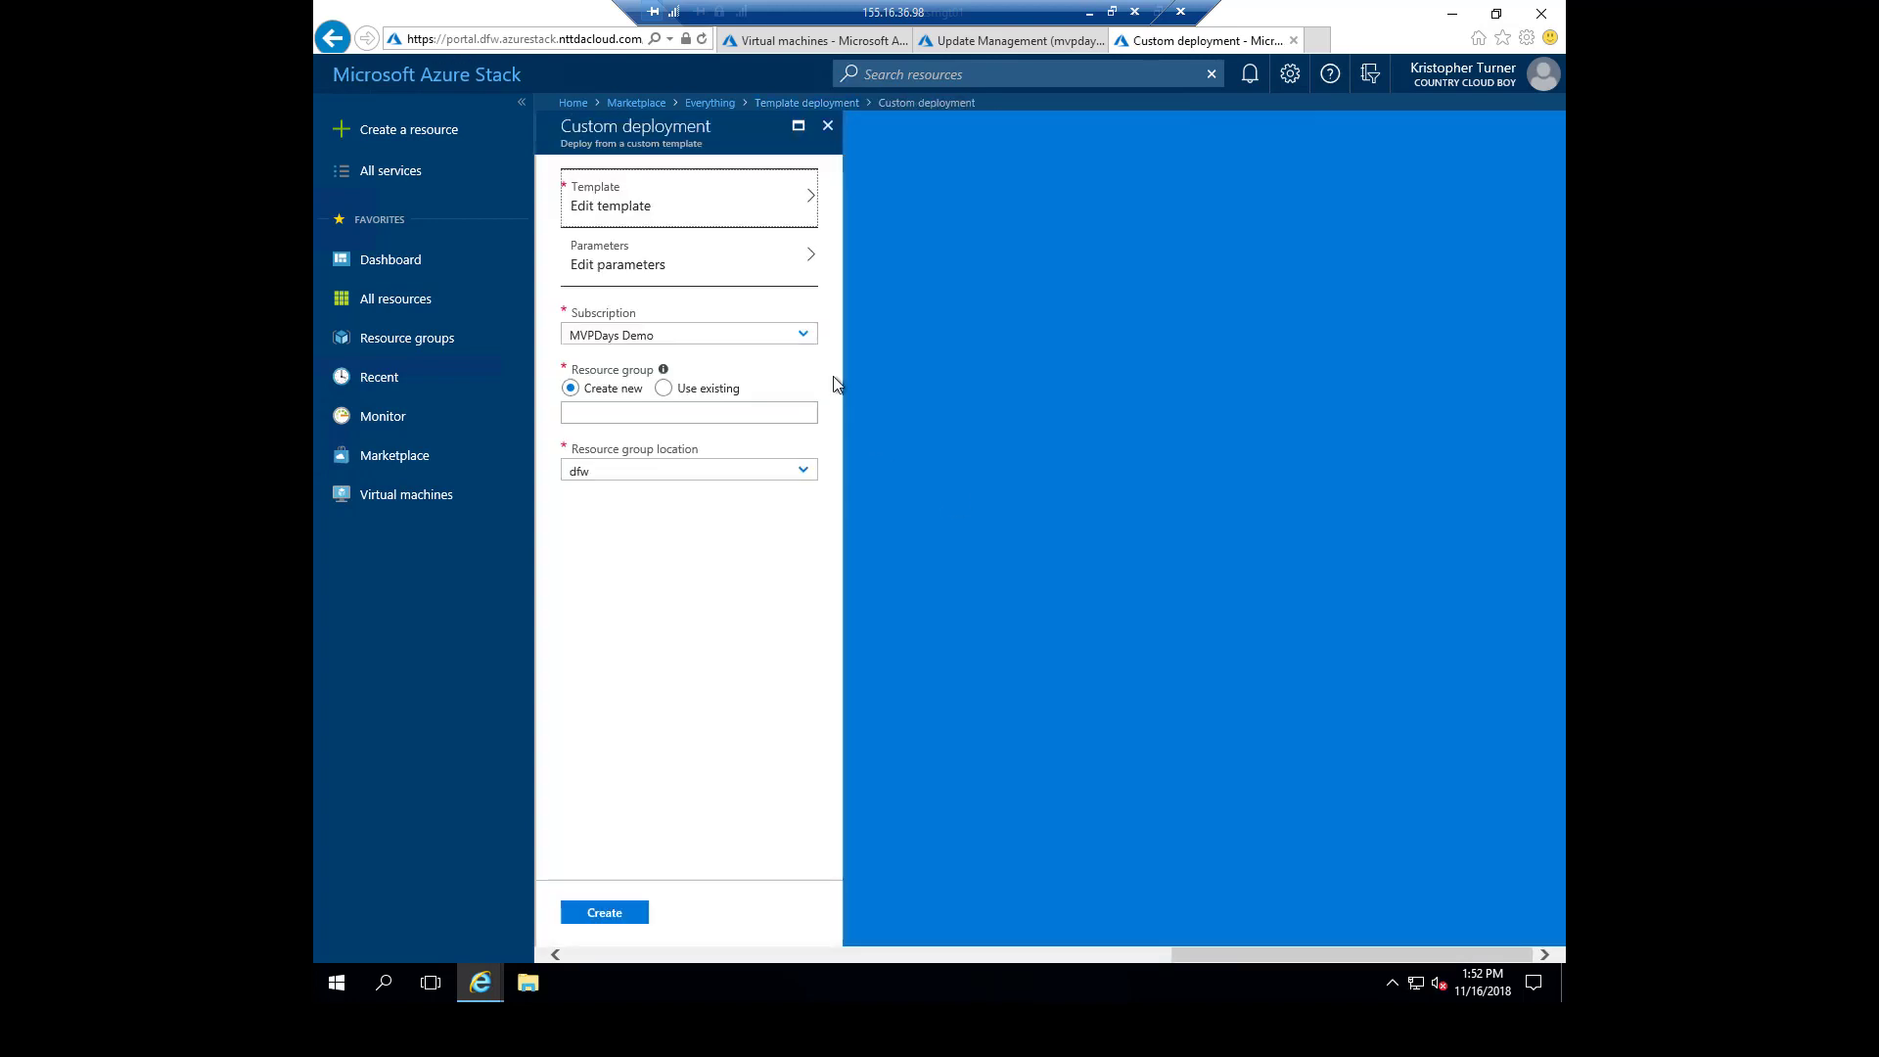
Step: Load the MicrosoftMonitoringAgent-ext-win quickstart template into the custom deployment and save it
left_click(667, 211)
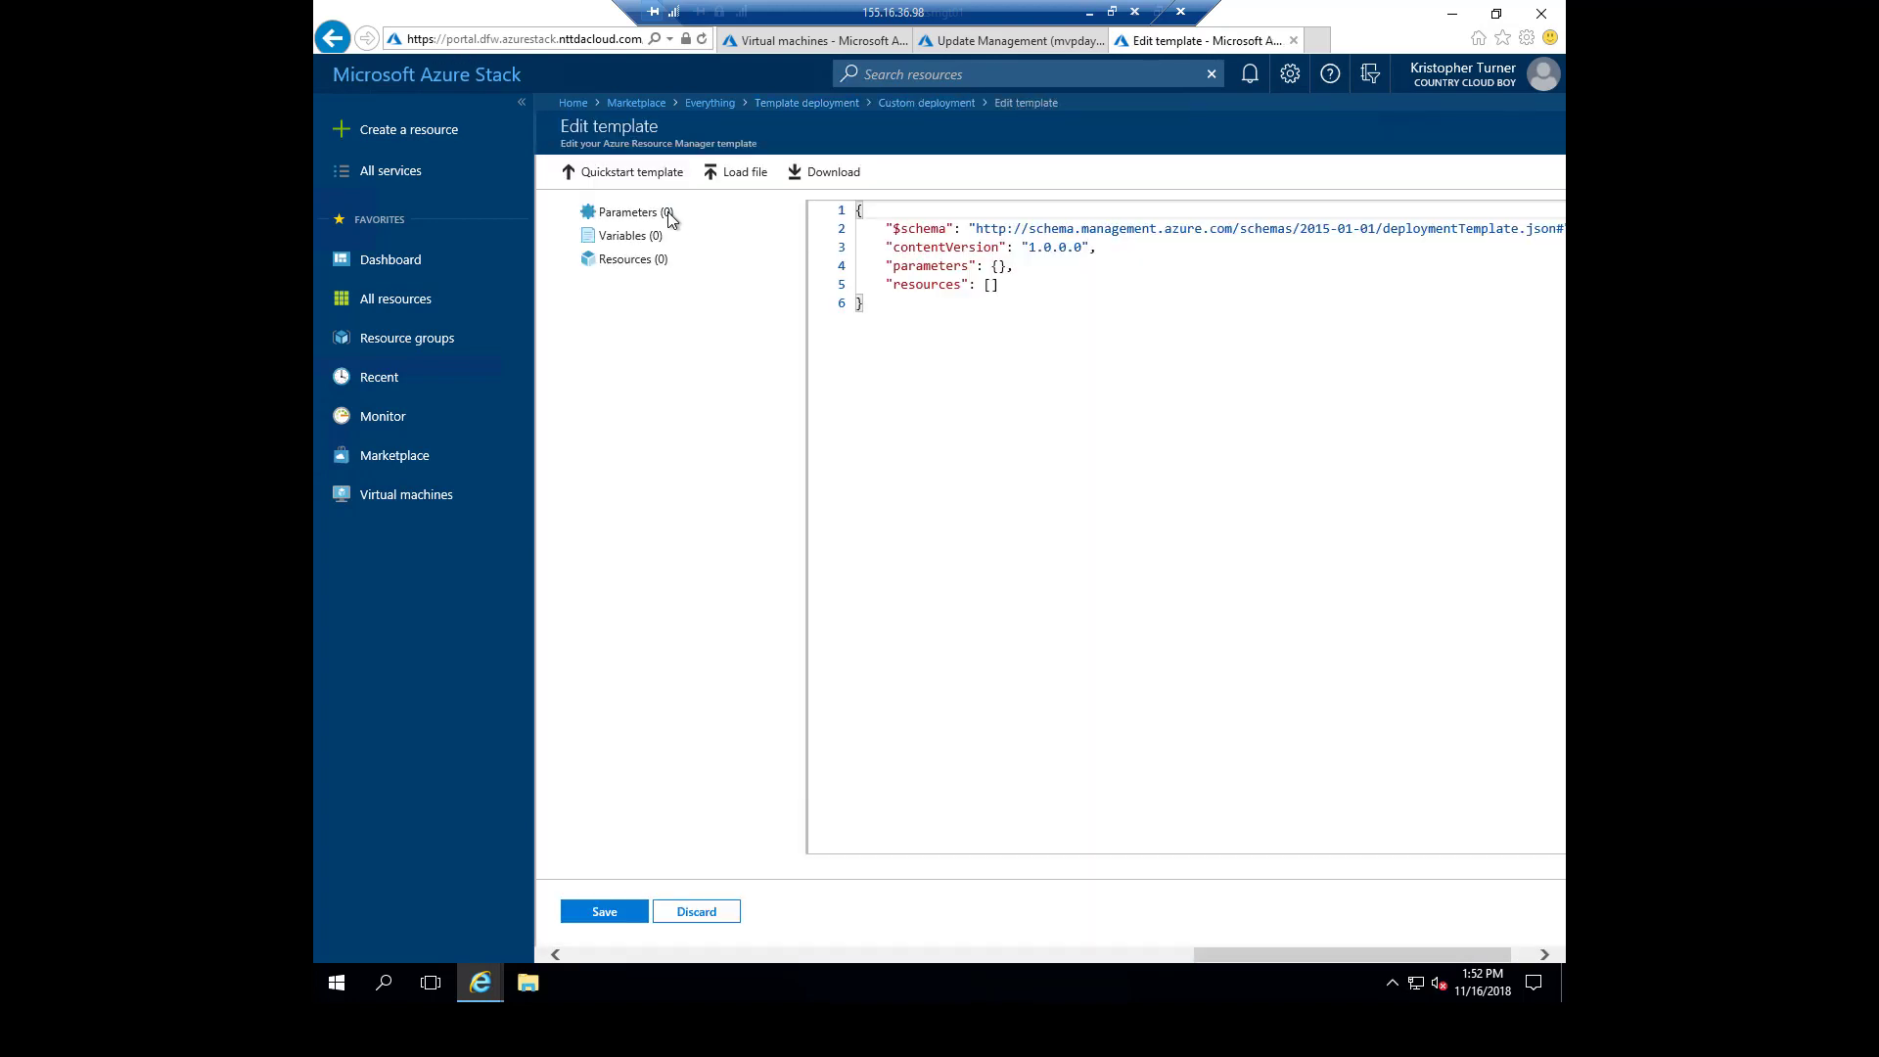
left_click(646, 182)
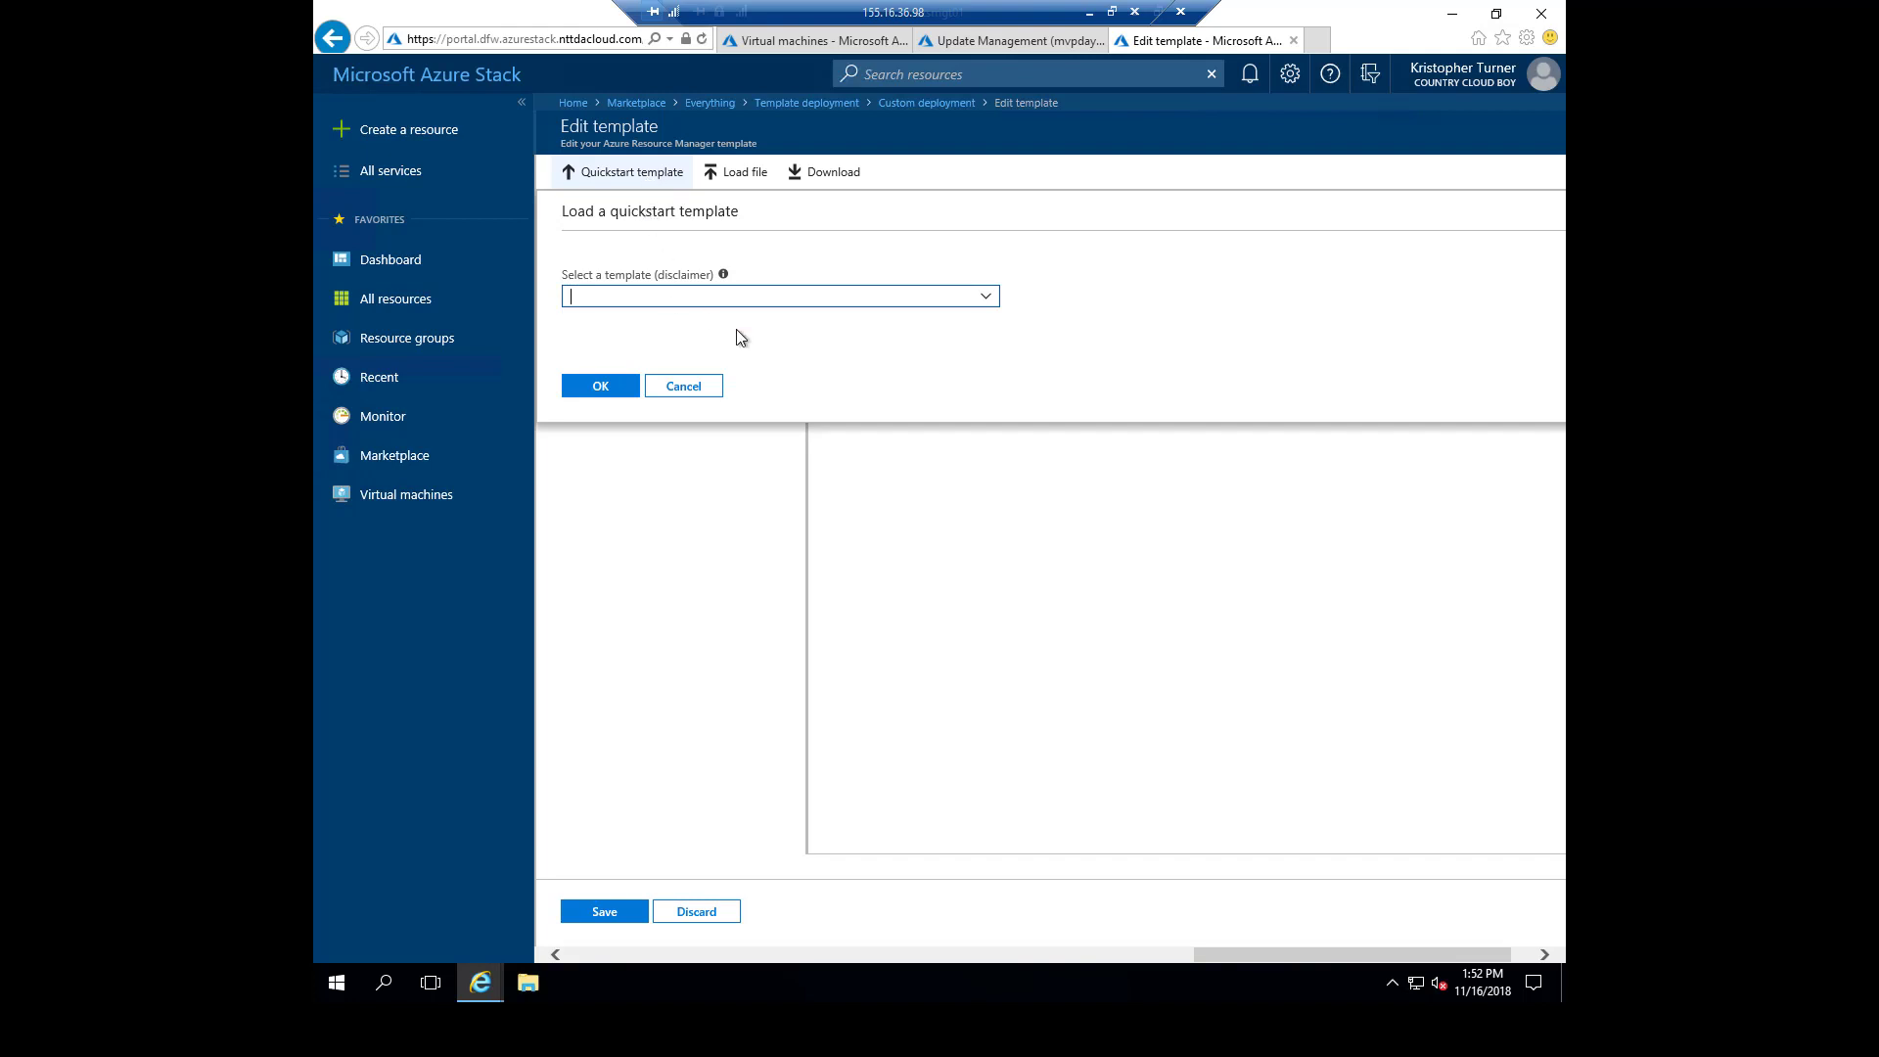
left_click(891, 290)
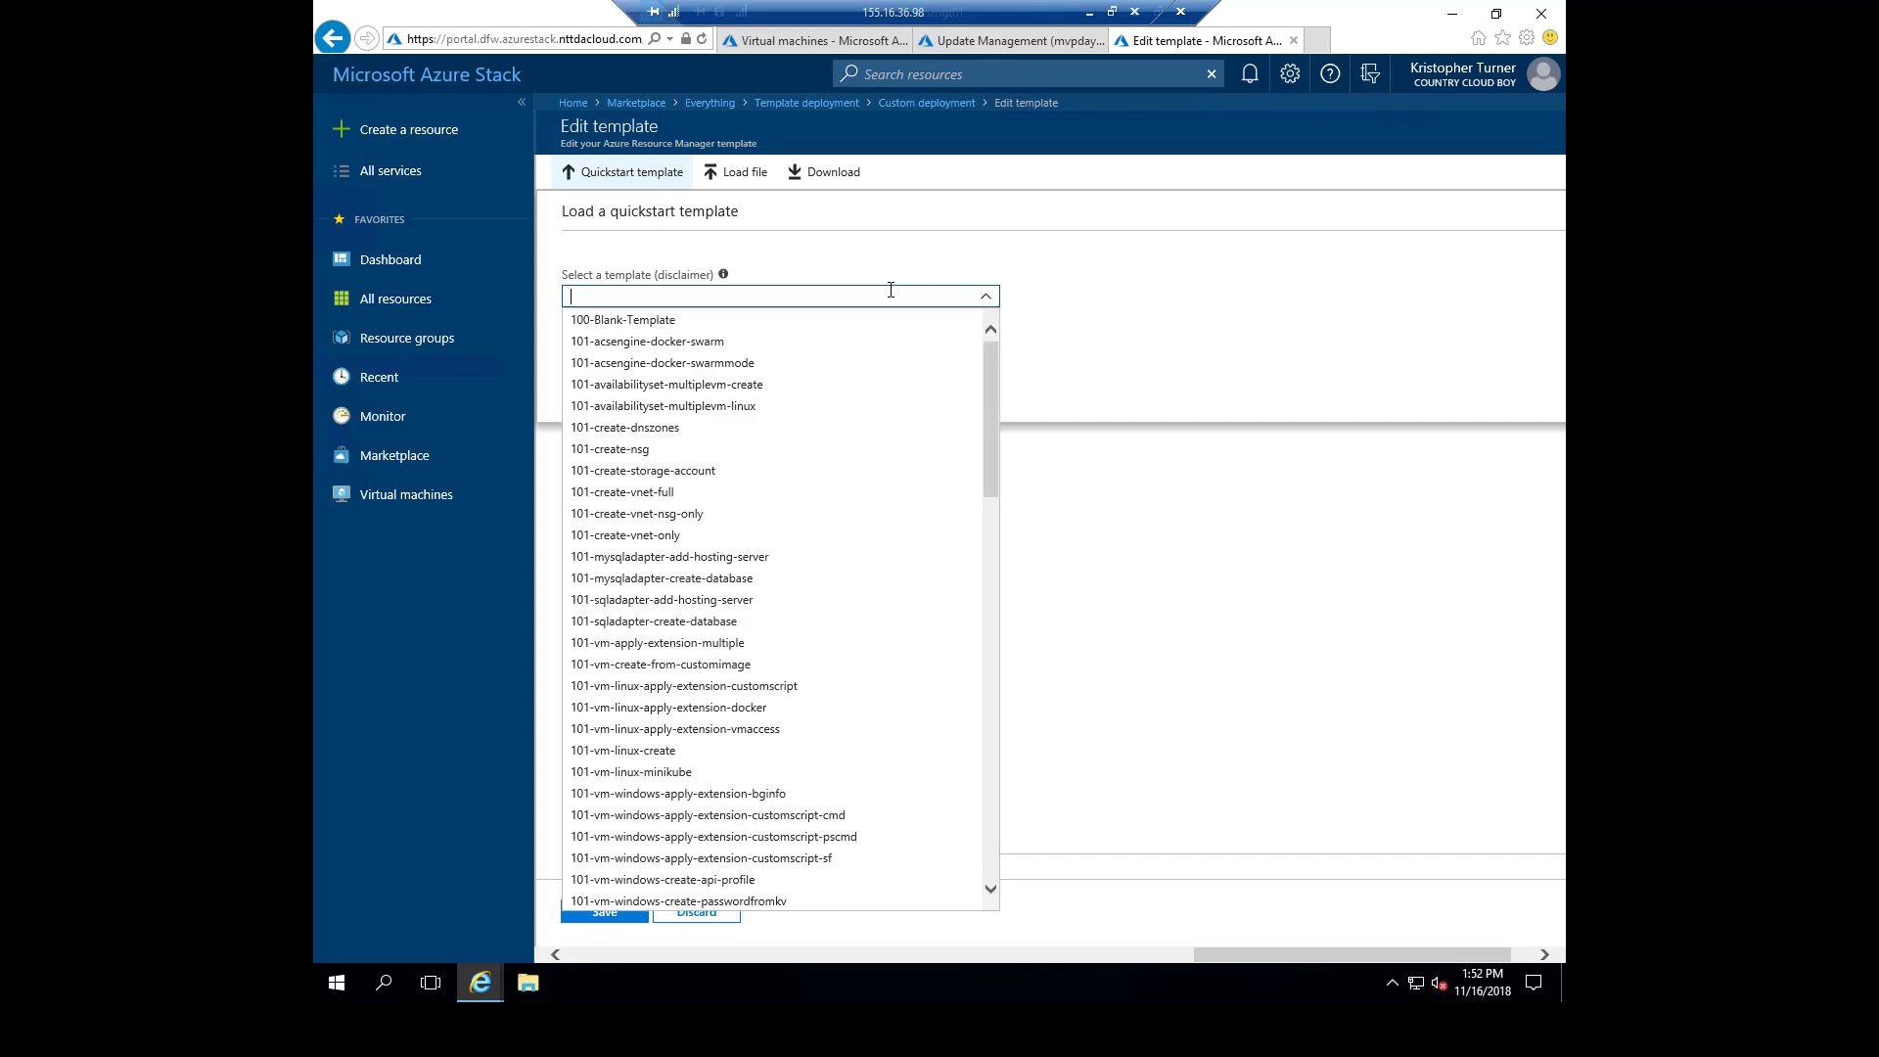
type("monito")
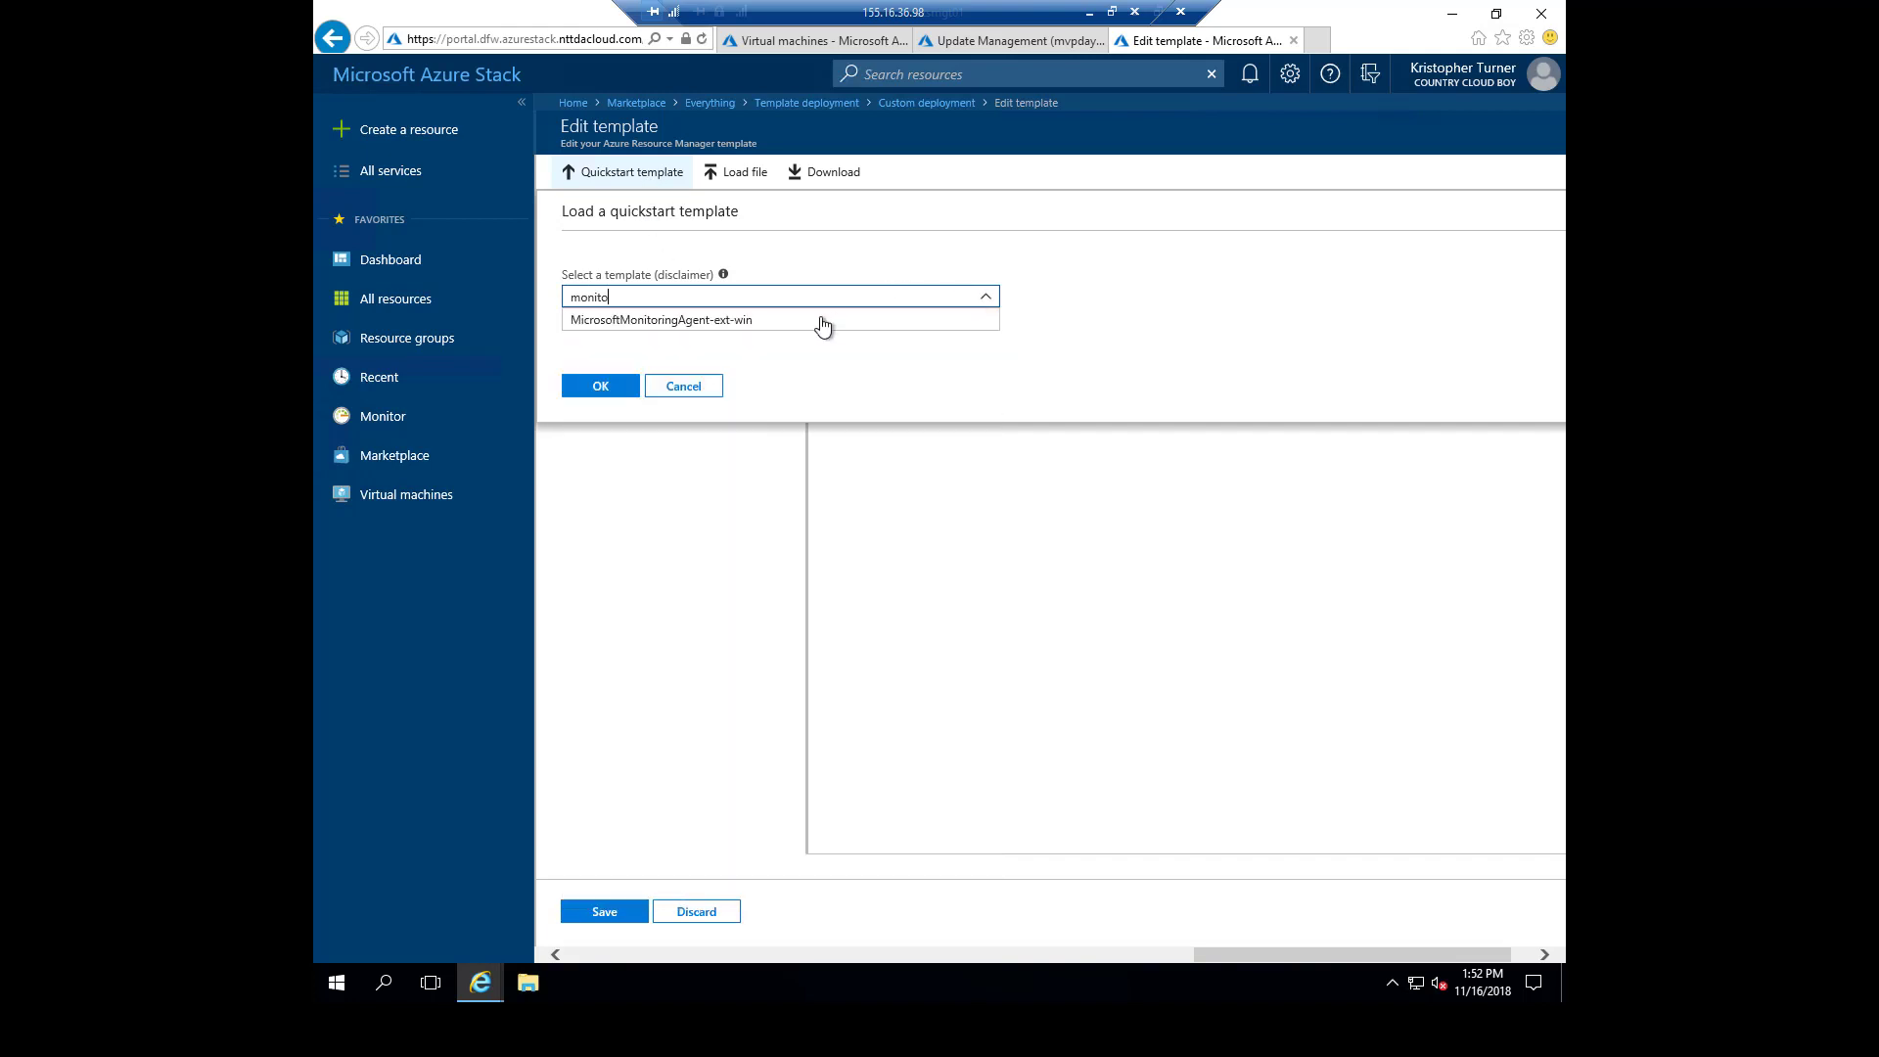
left_click(636, 329)
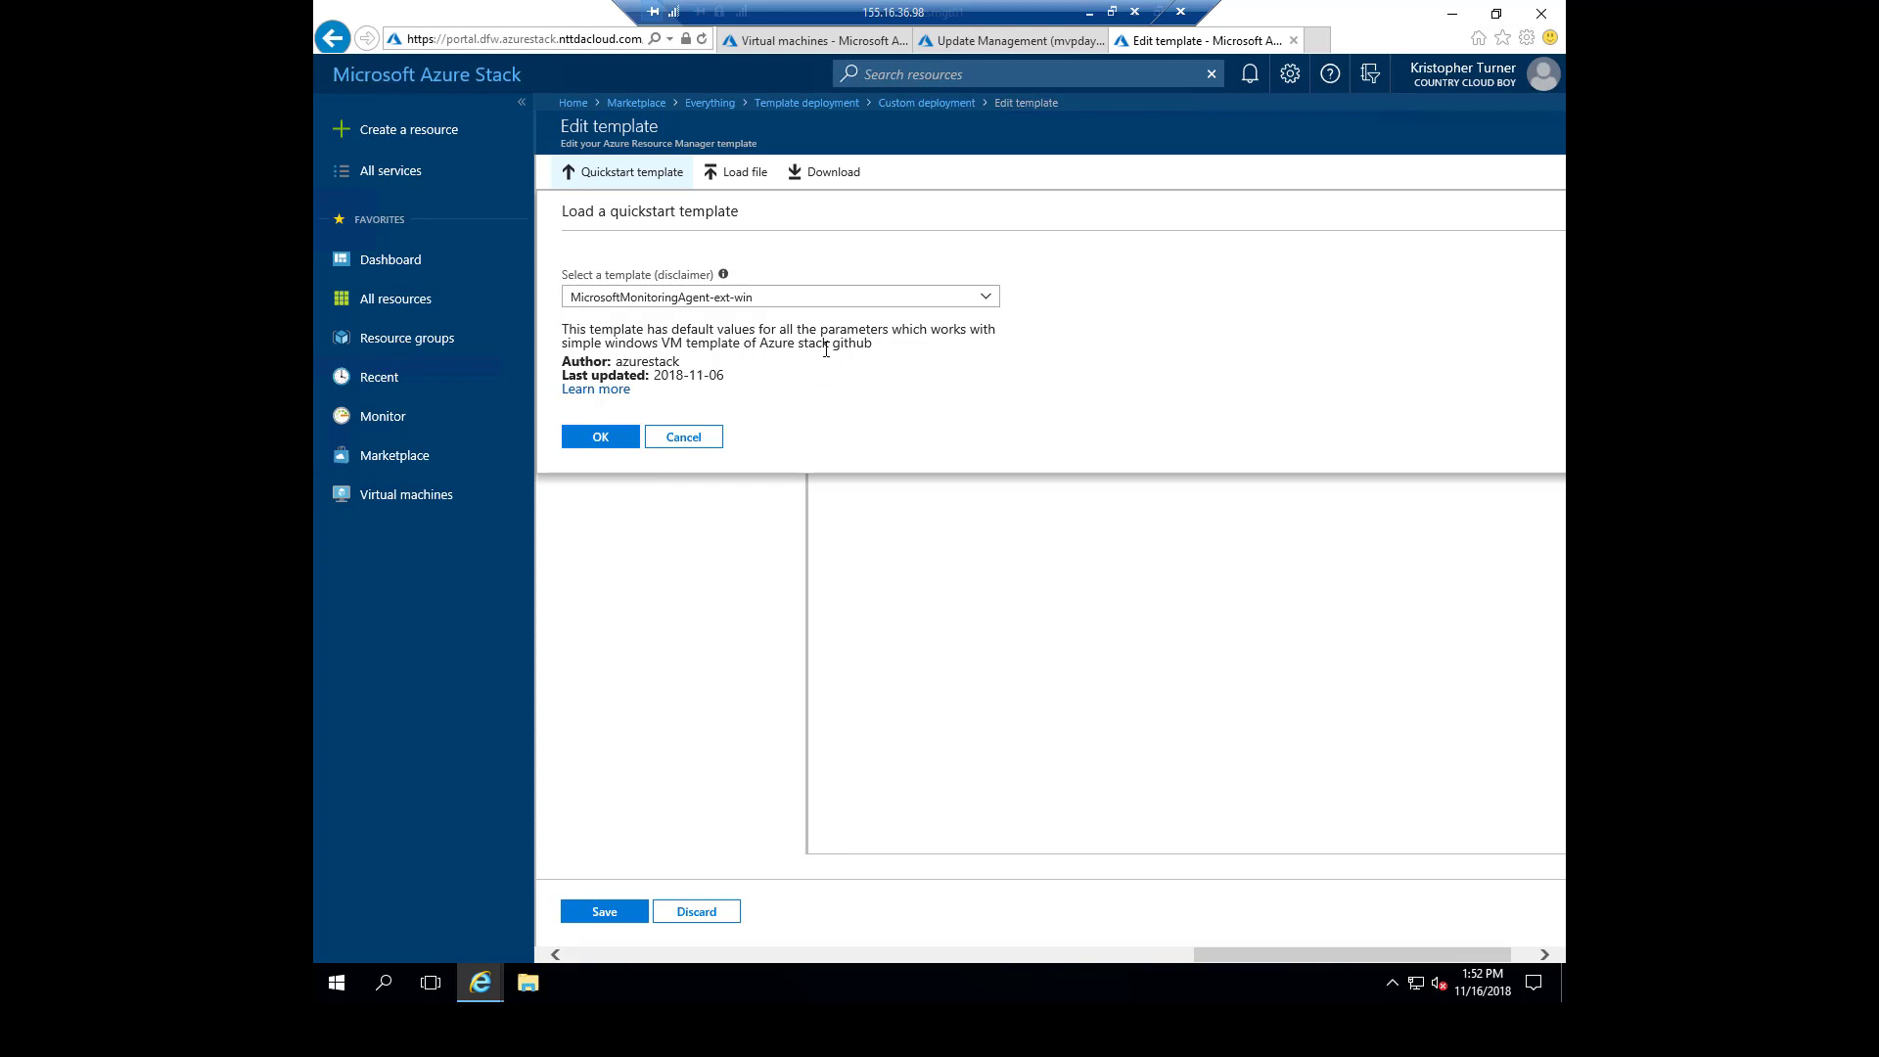
left_click(601, 437)
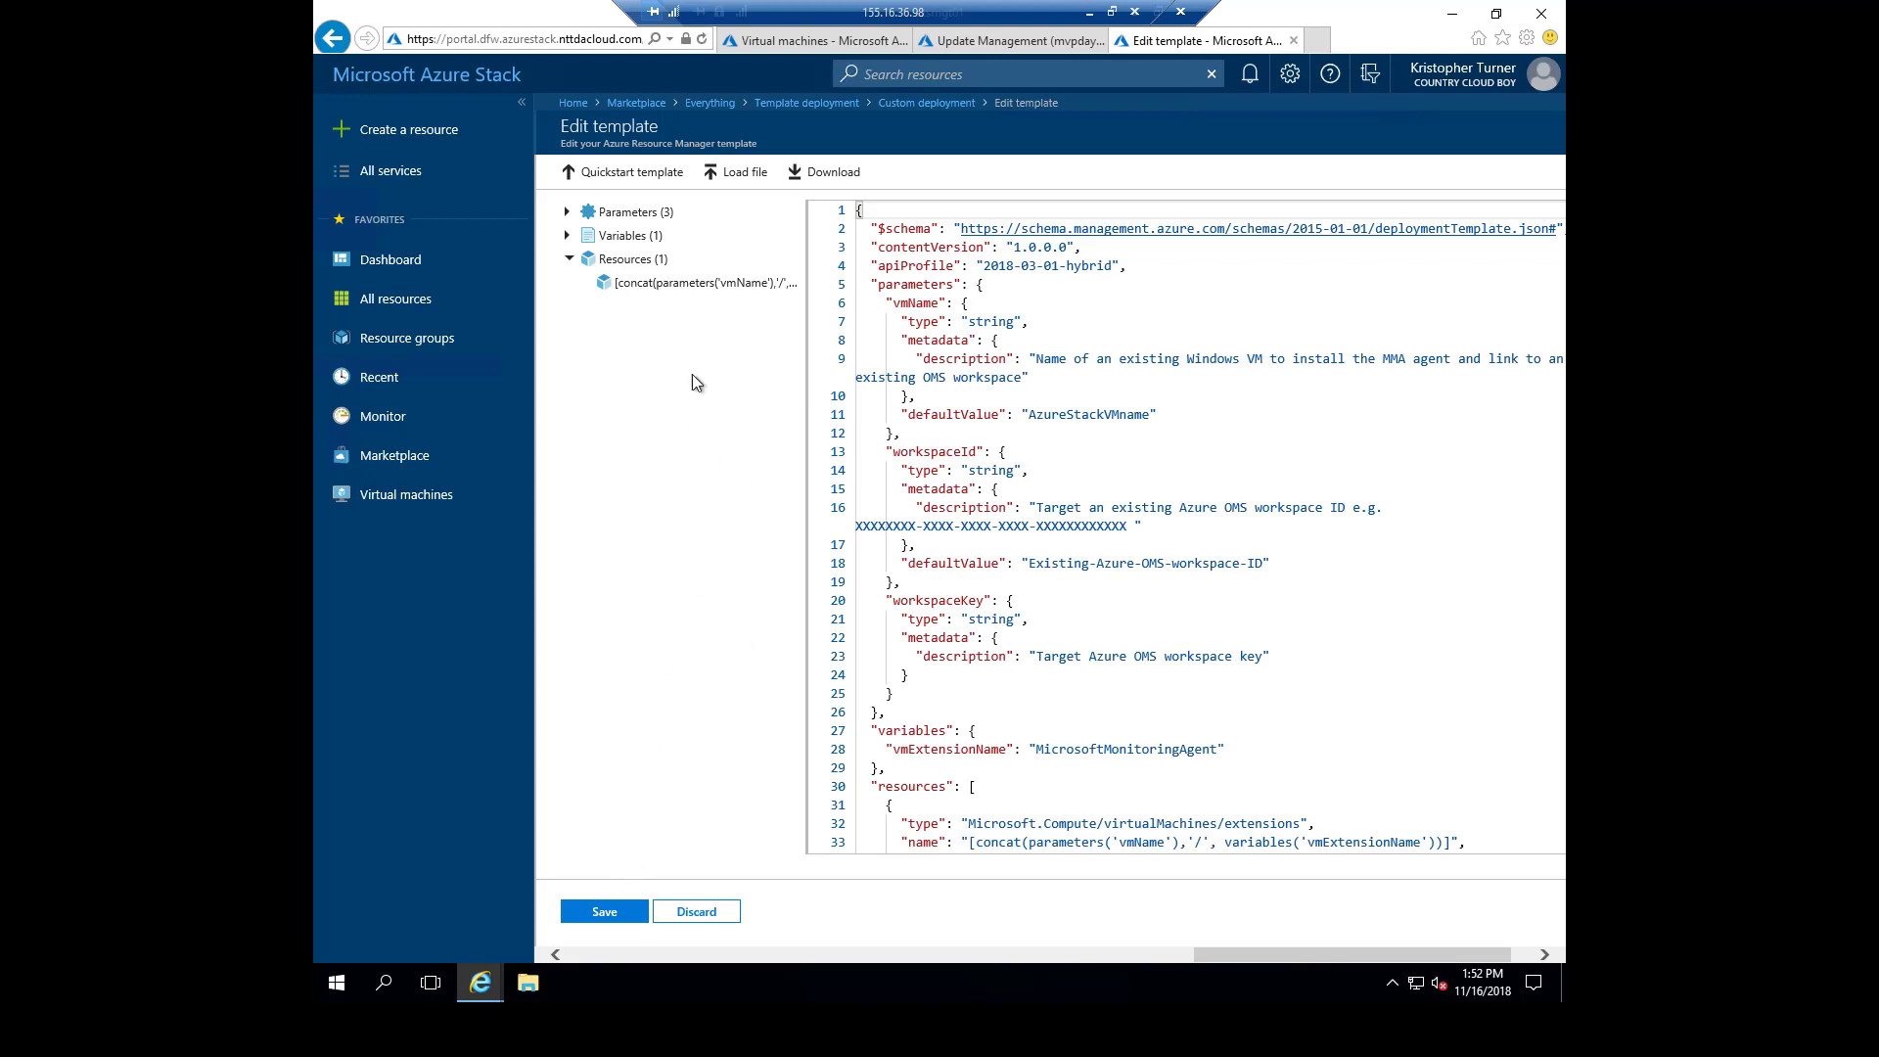
left_click(593, 912)
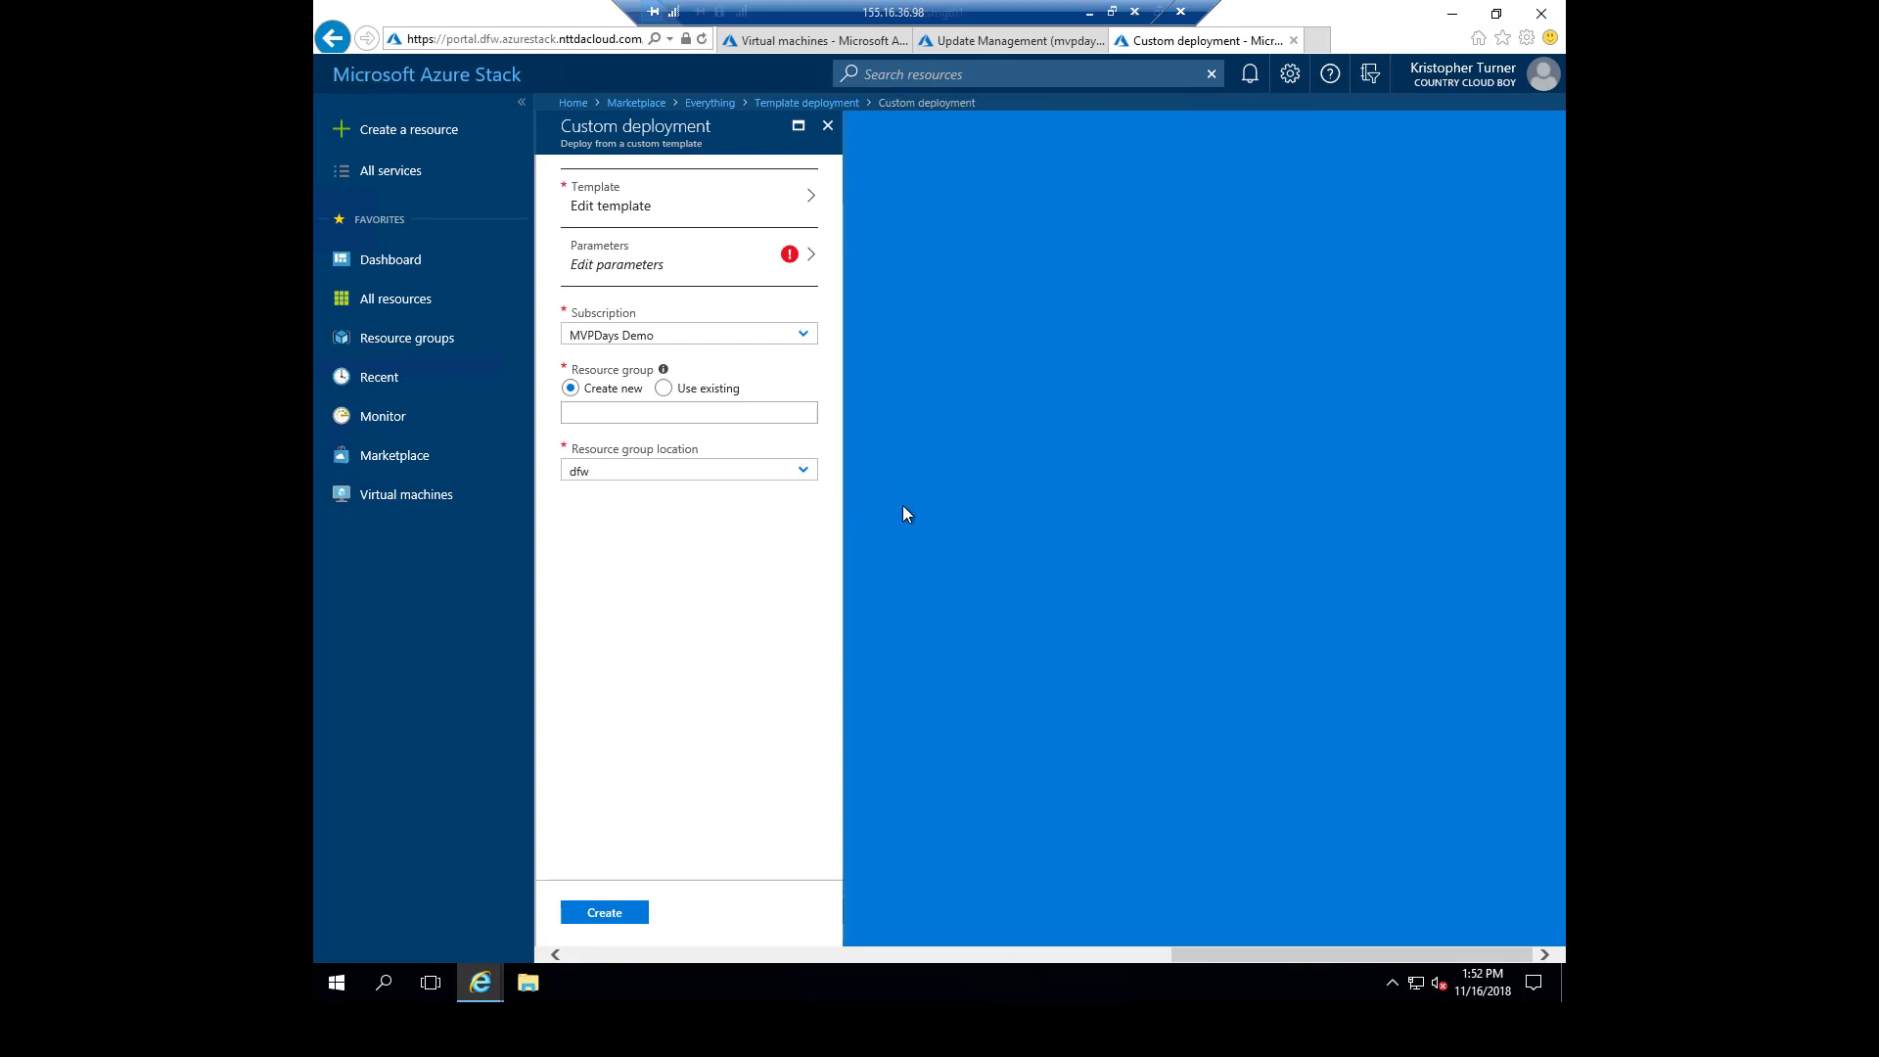
Step: Target the existing resource group mvpdays.demo.iaas.rg for the deployment
left_click(664, 387)
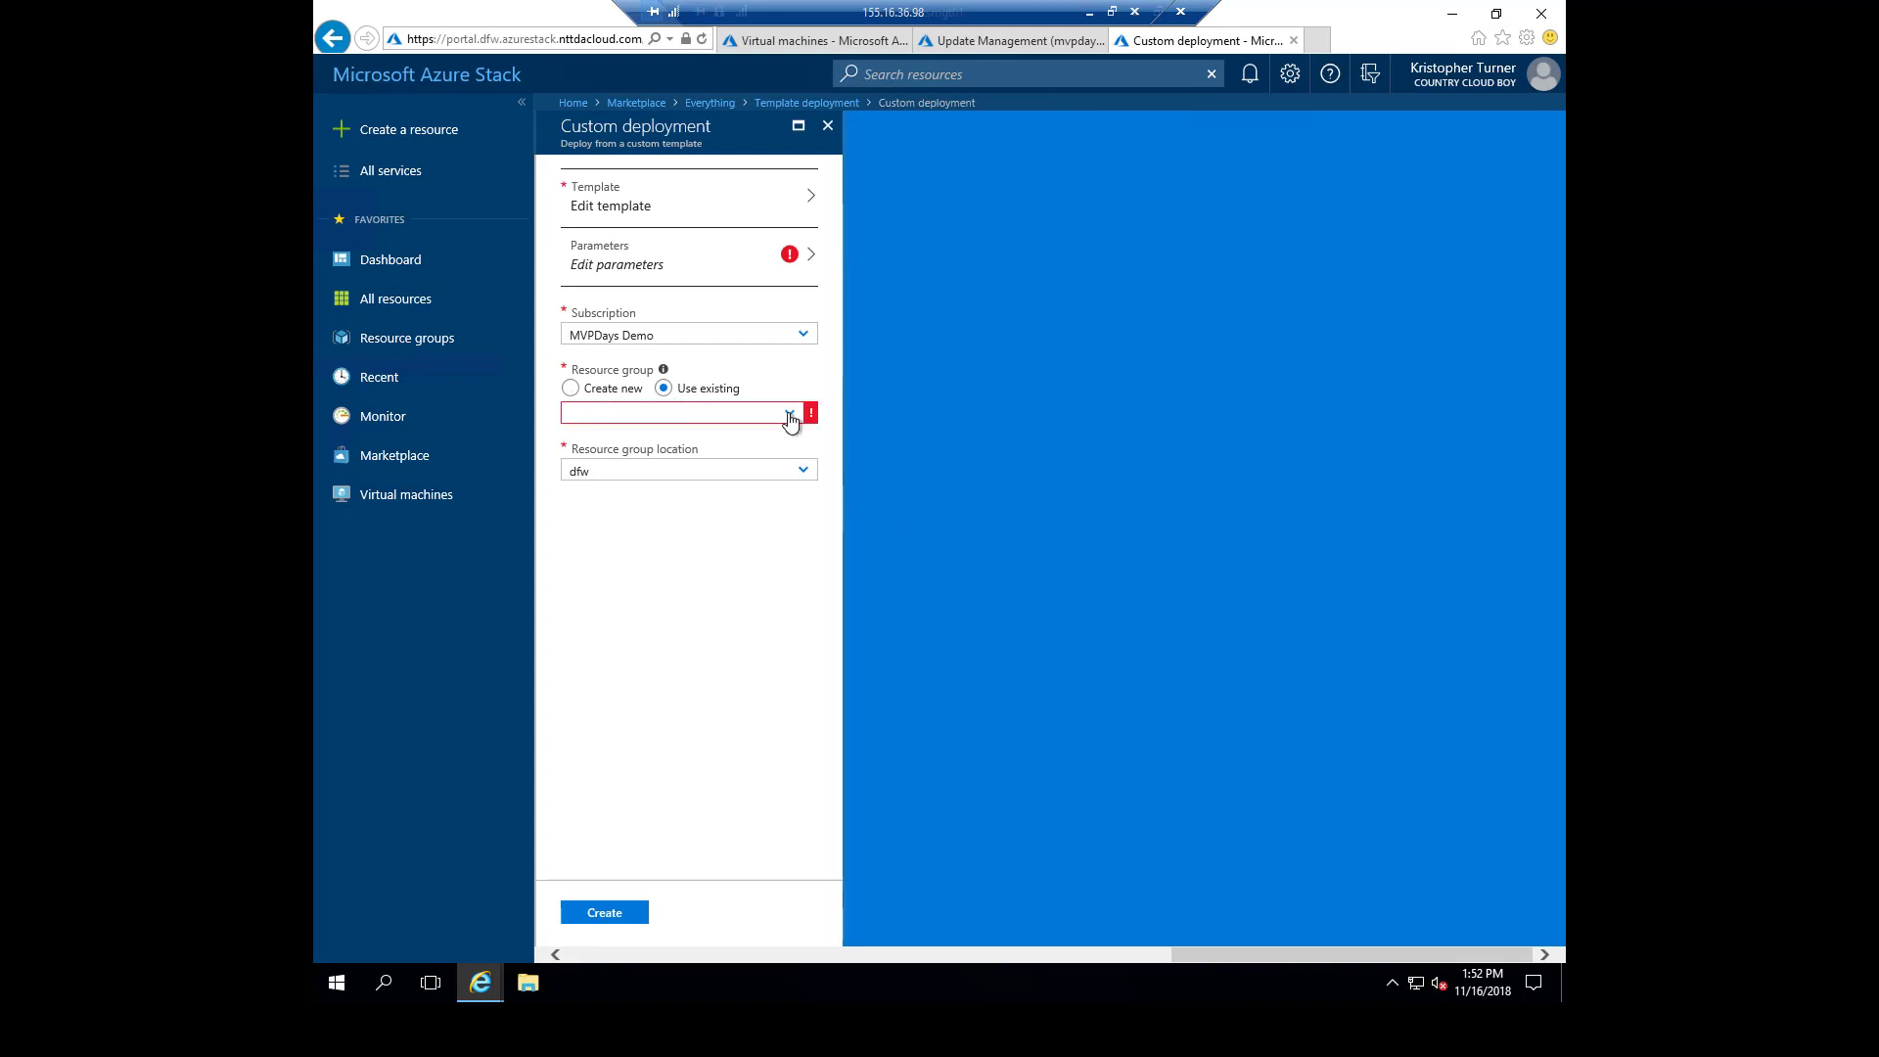
left_click(790, 415)
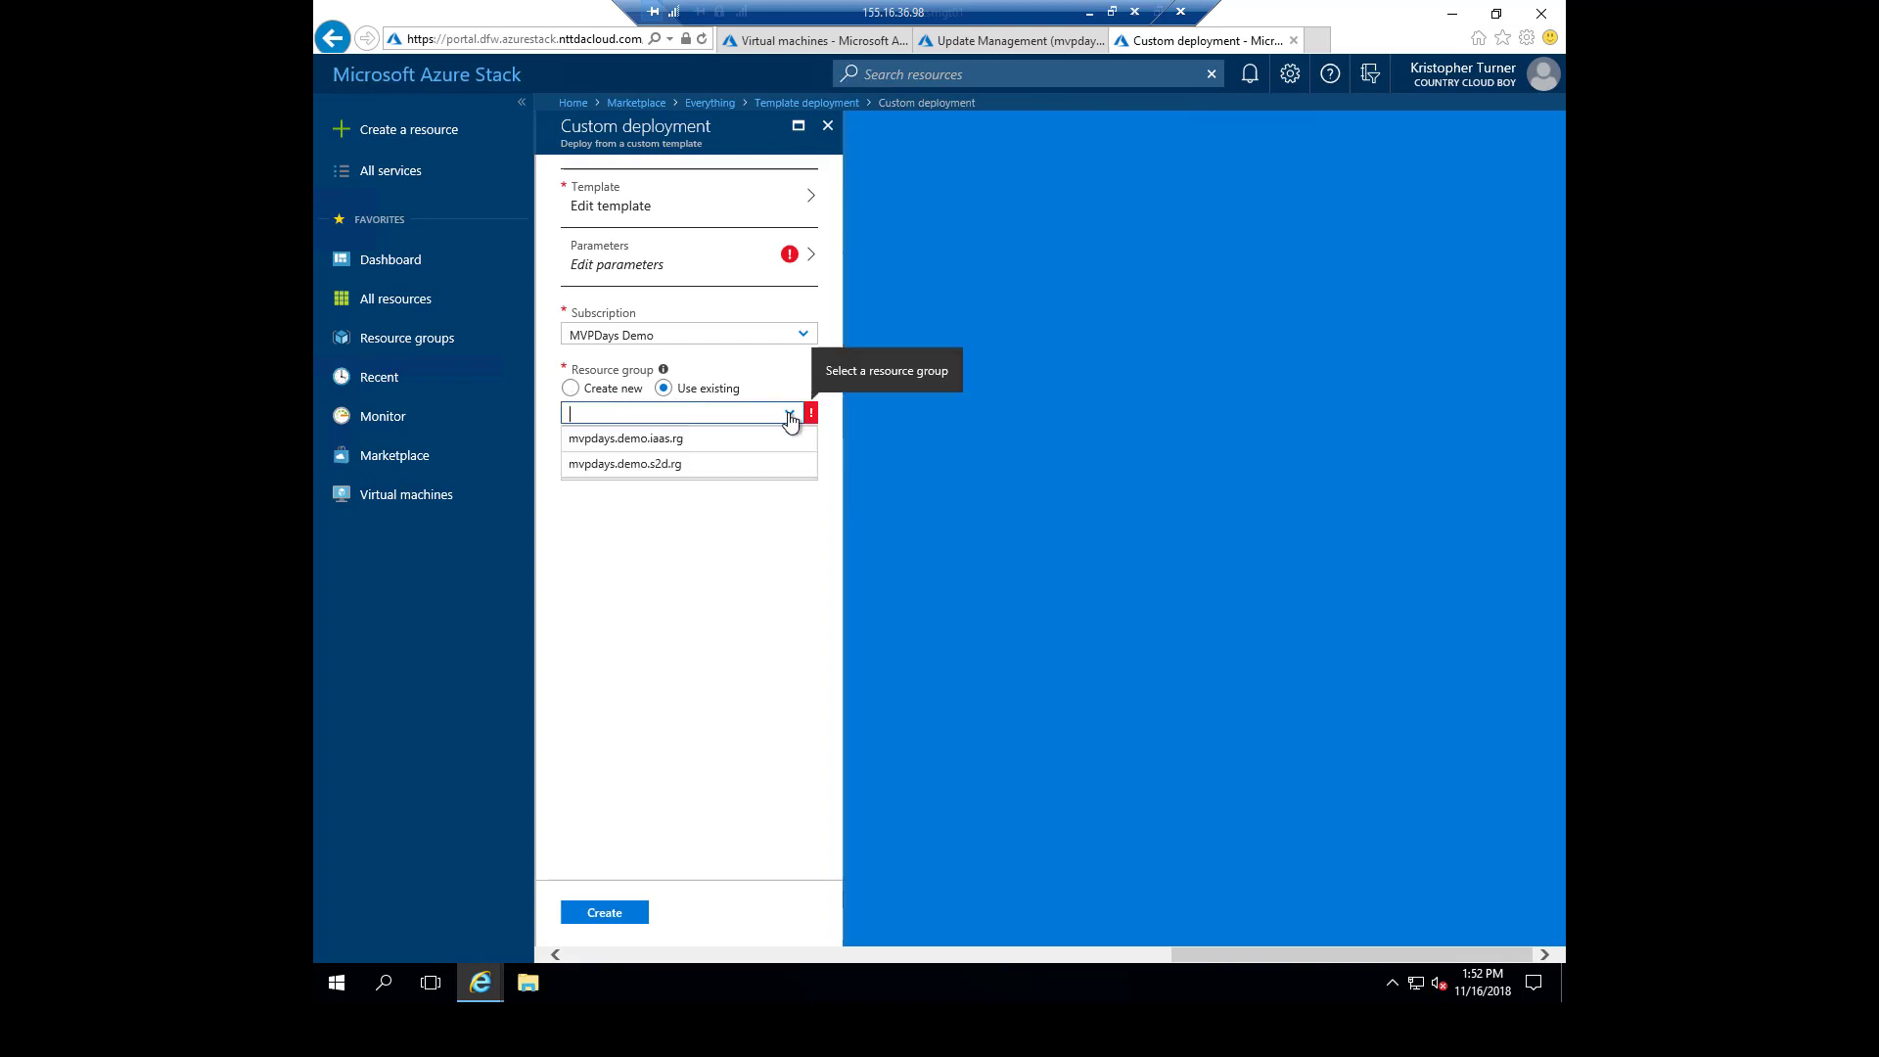
left_click(644, 442)
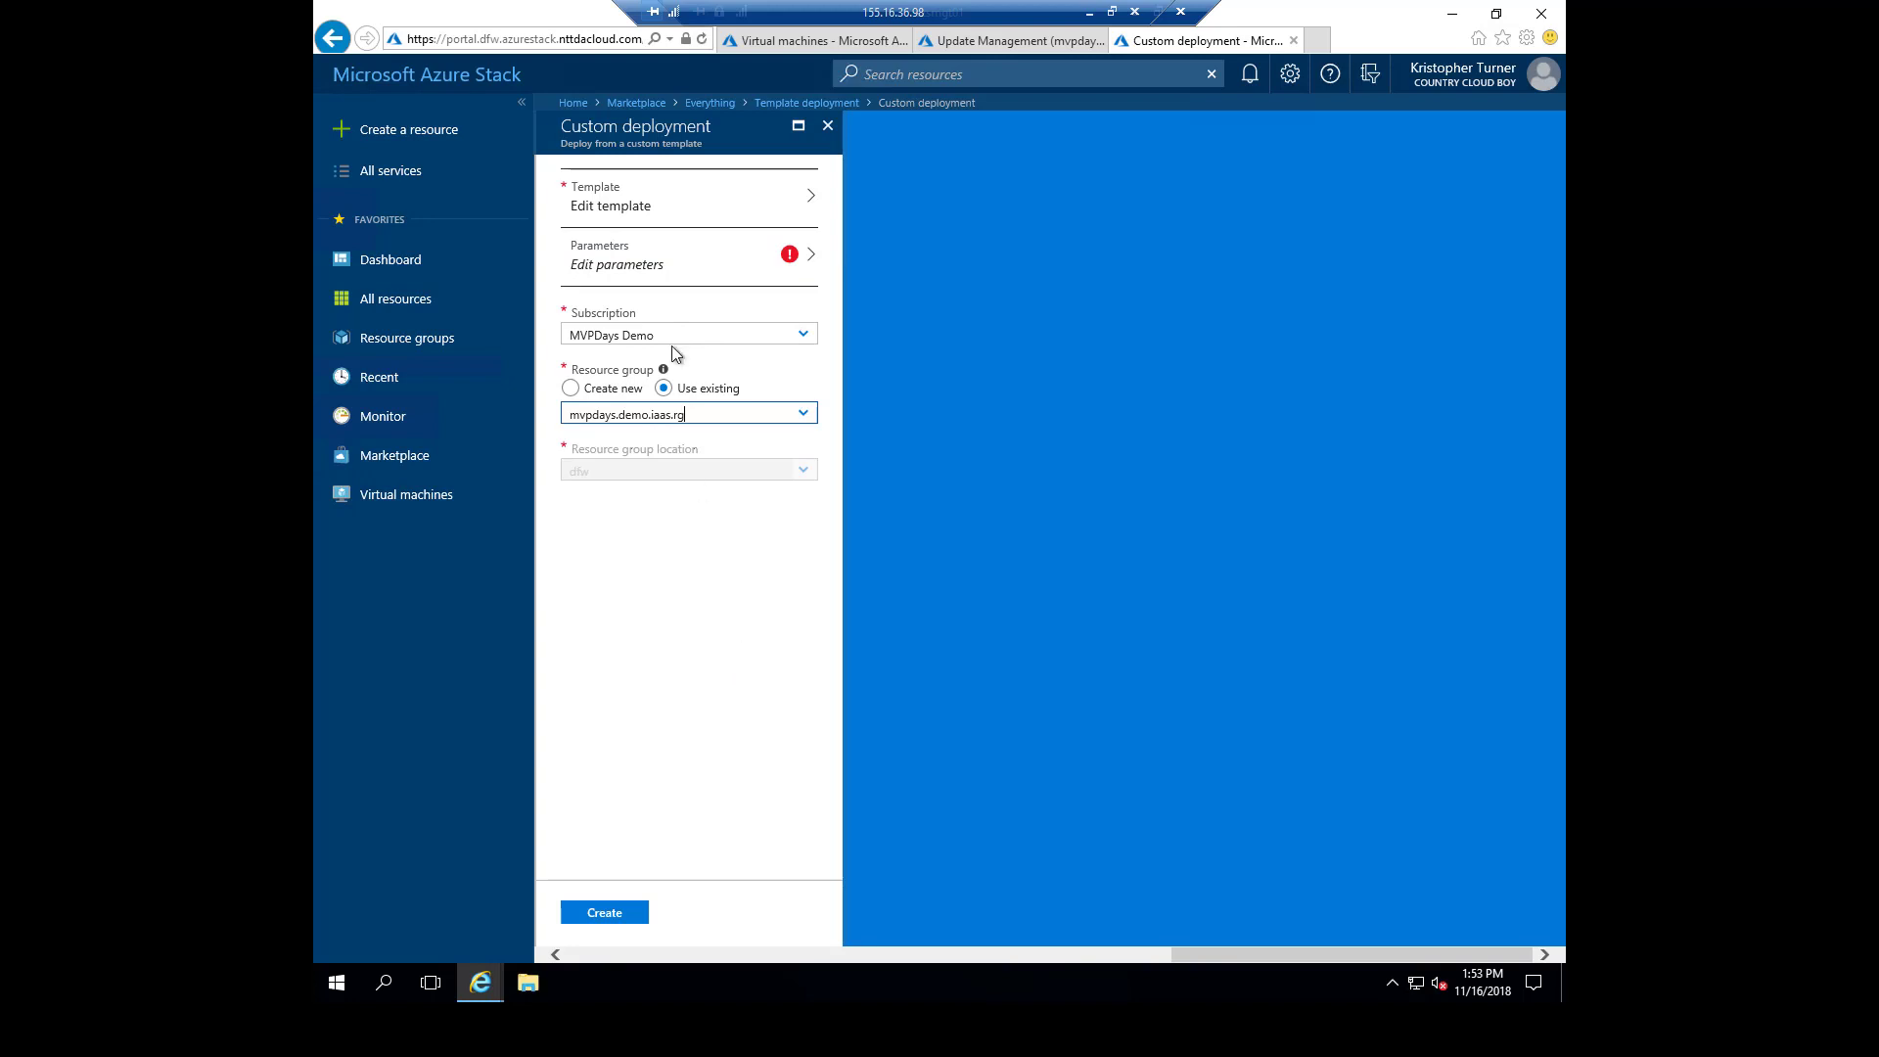
Step: Set template parameters VMNAME to MVPDays05 plus the workspace ID and key, and confirm
left_click(662, 279)
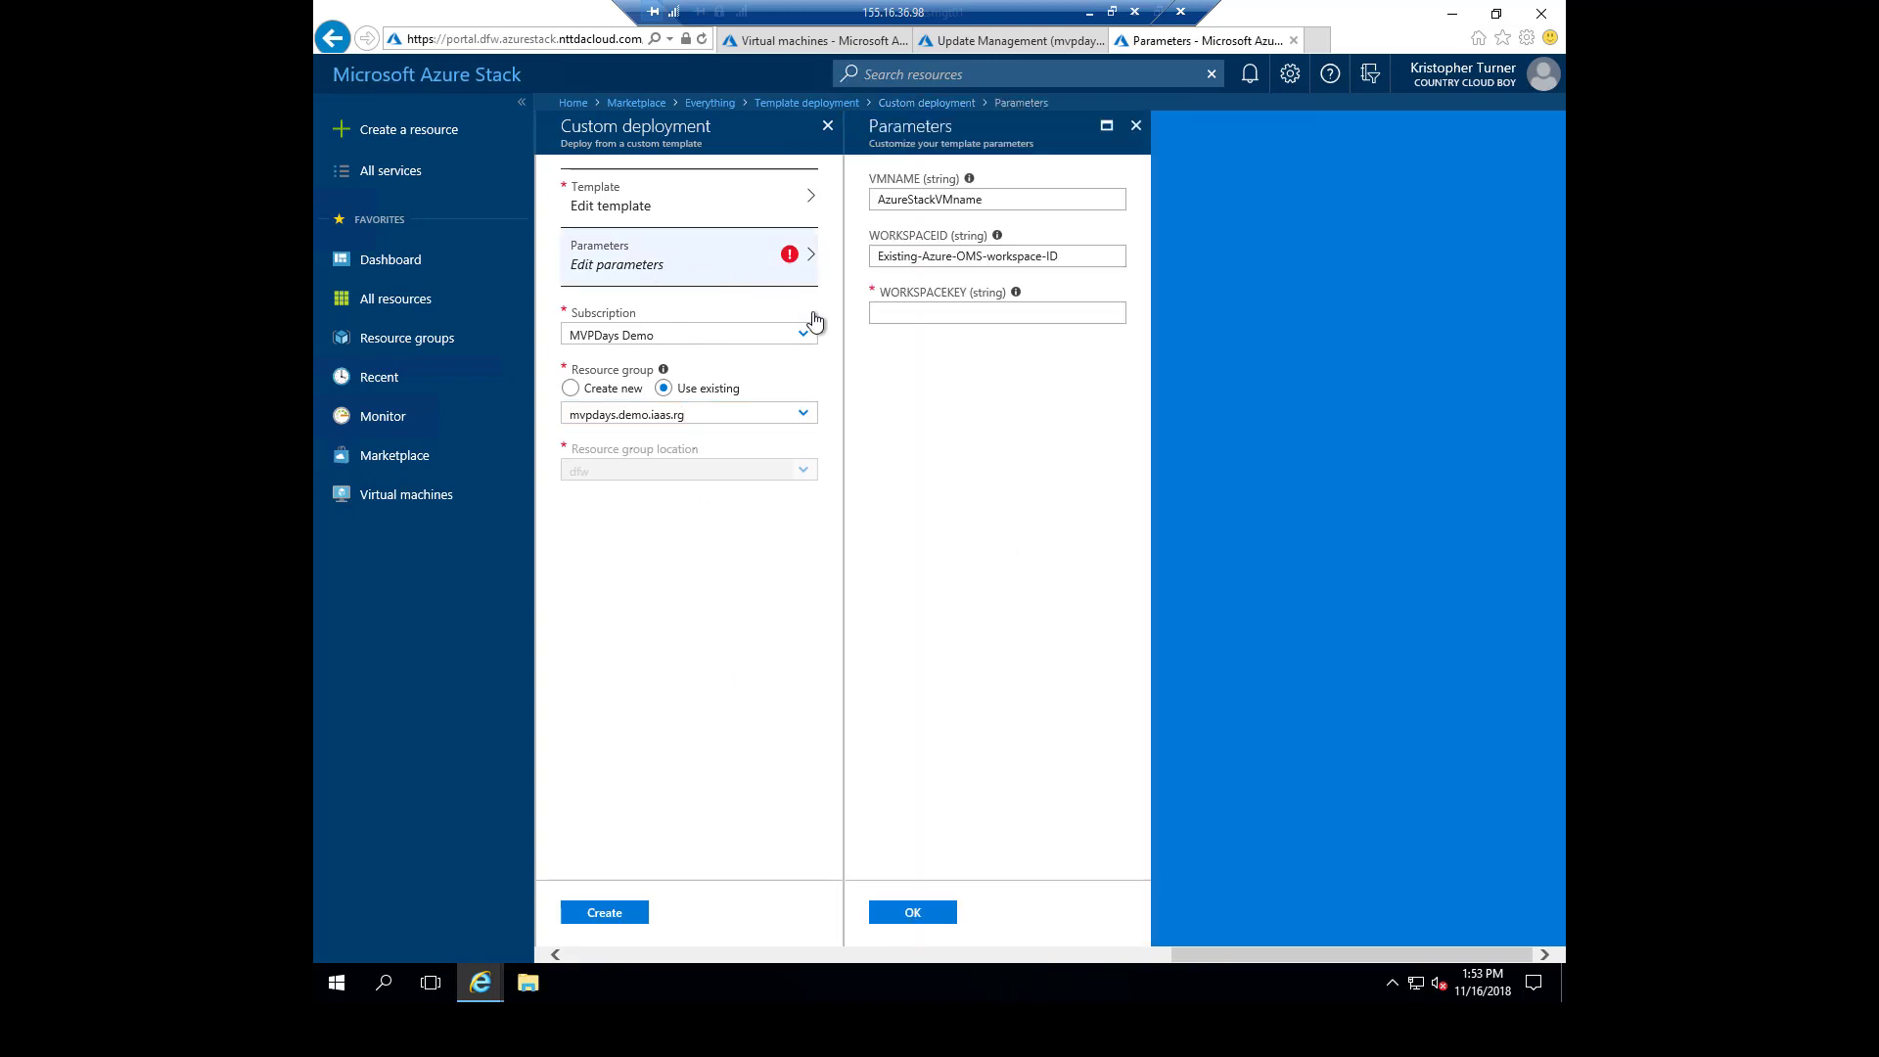
double_click(964, 199)
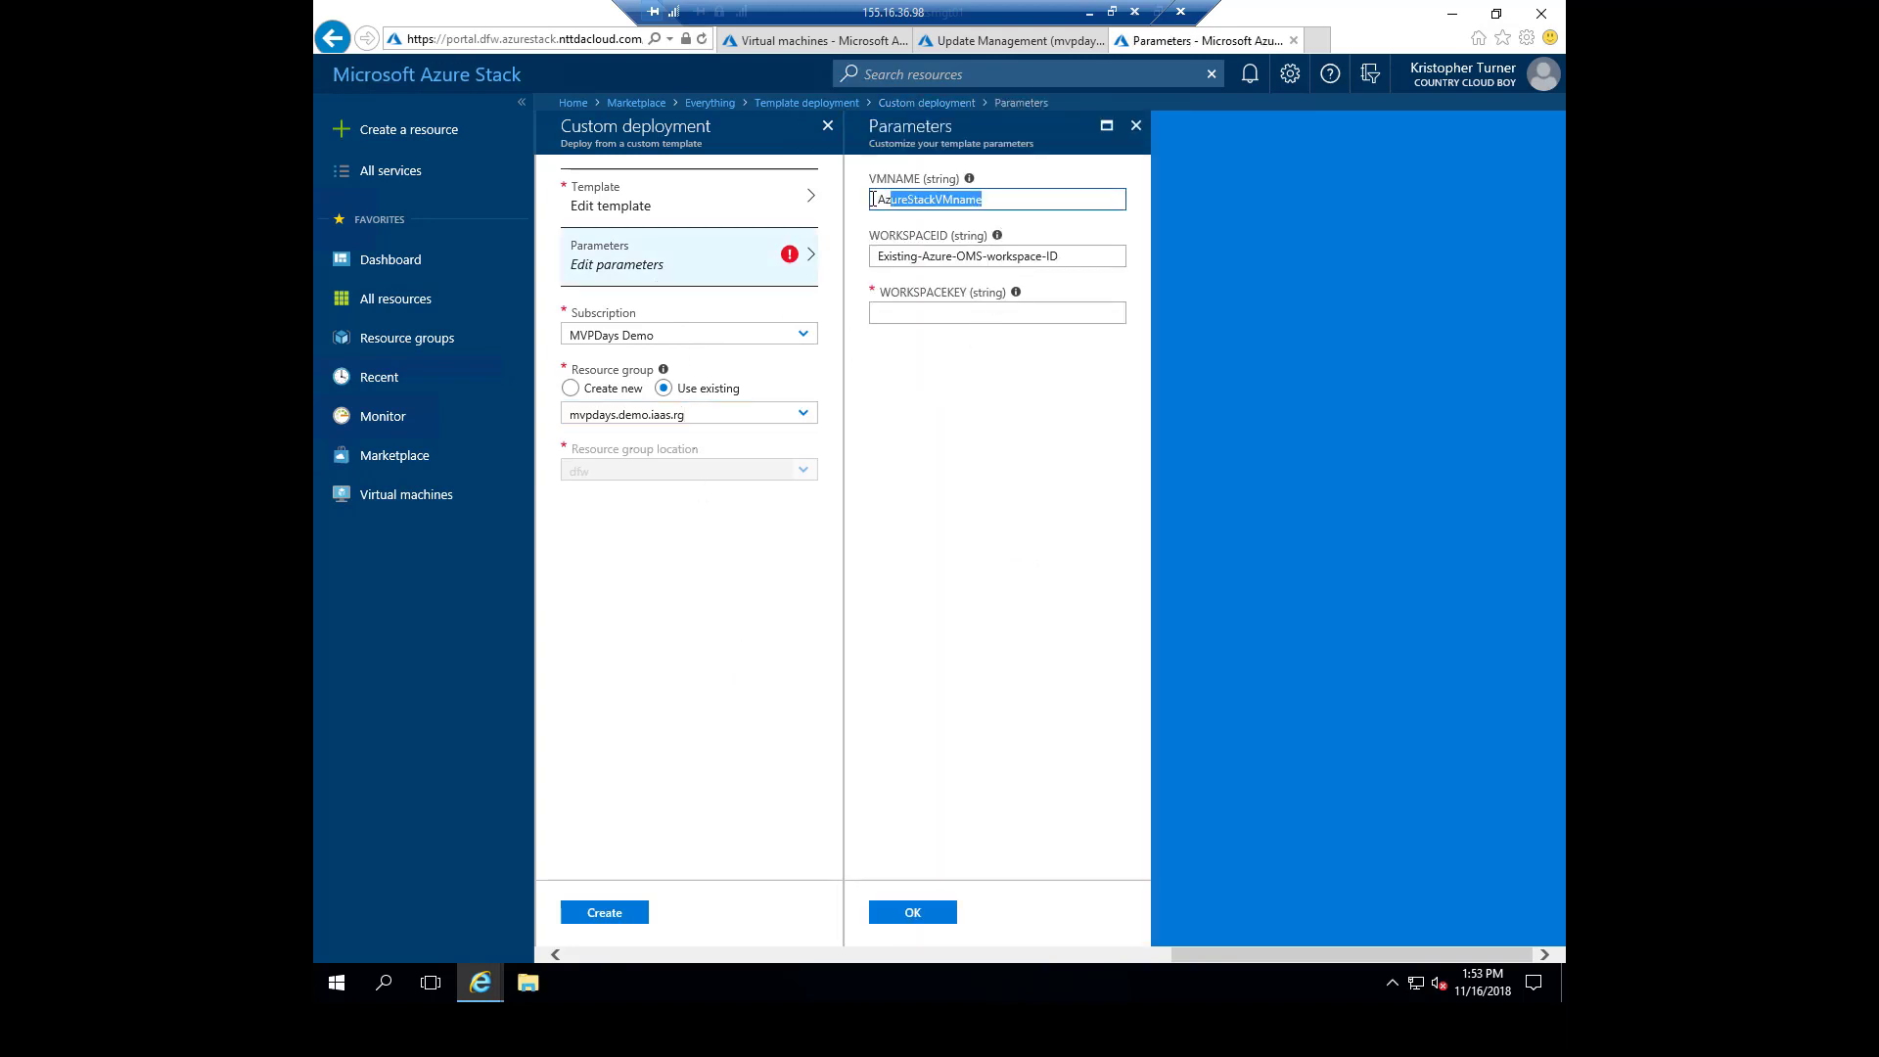
key("BackSpace")
left_click(820, 43)
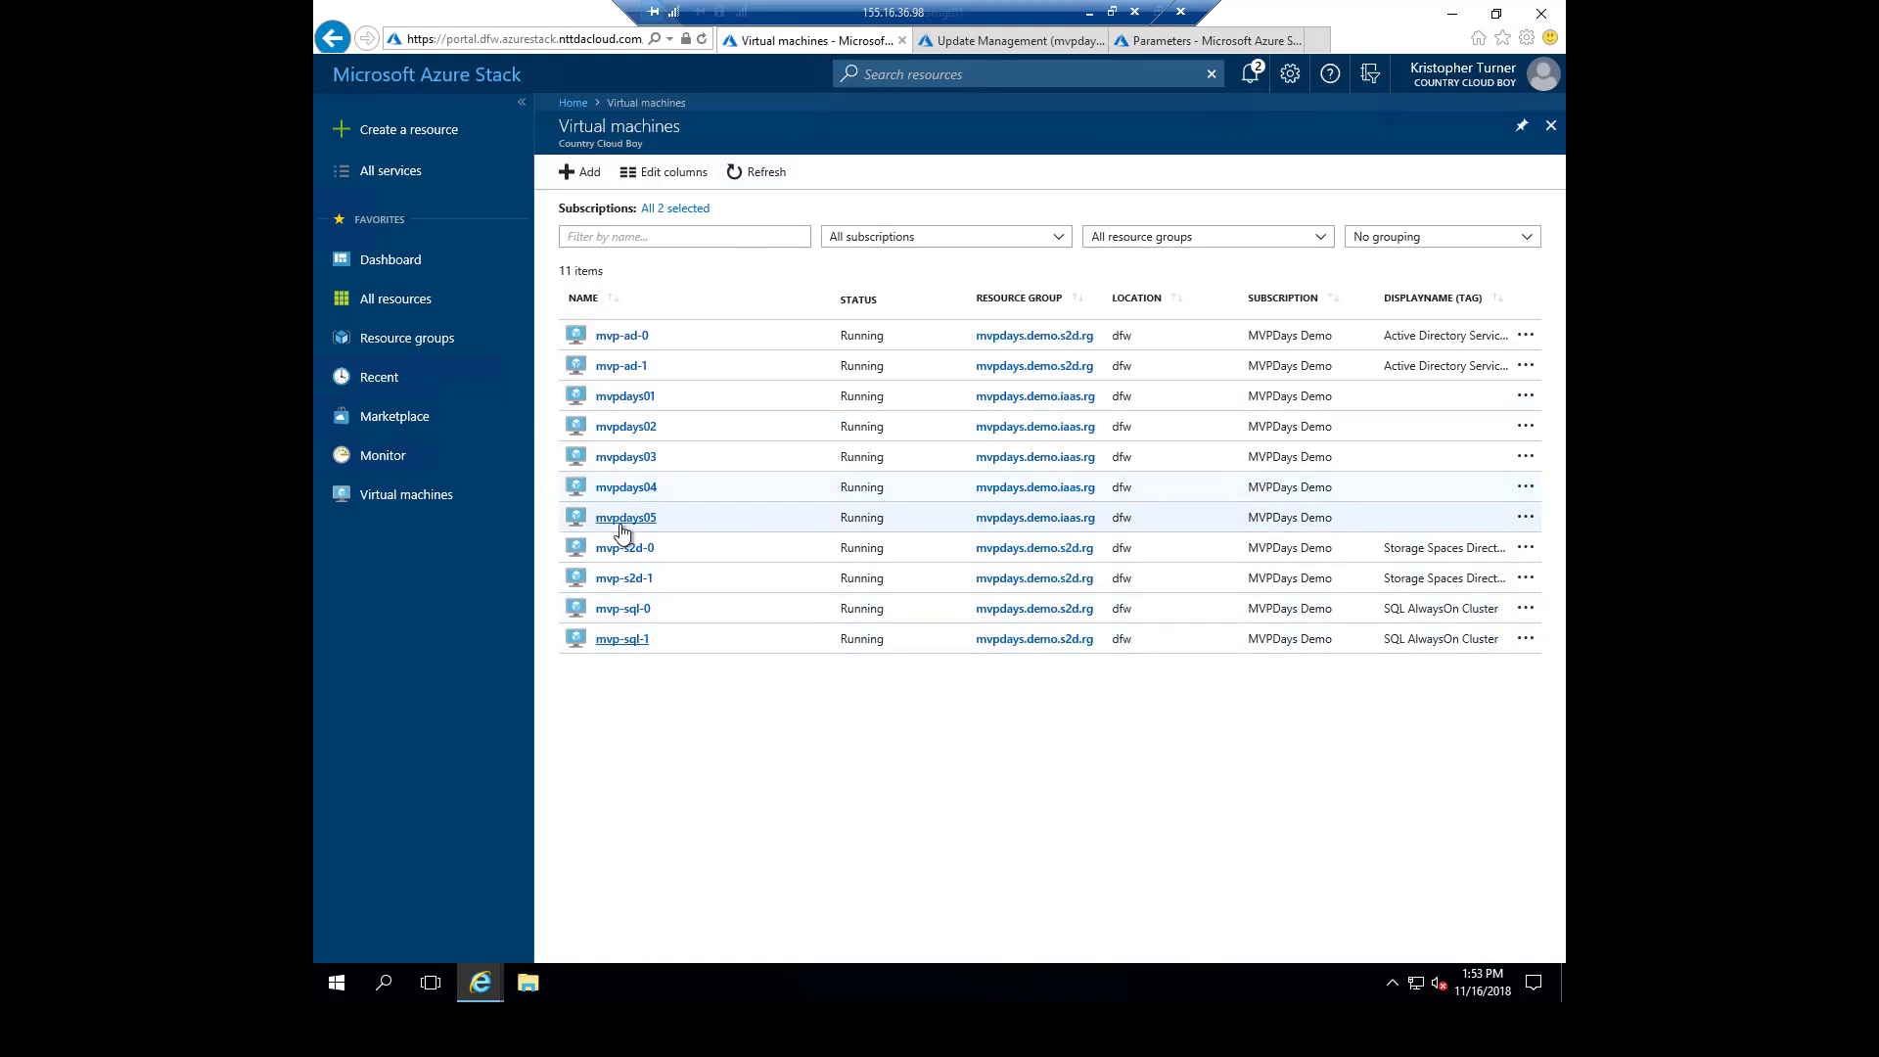
left_click(1182, 49)
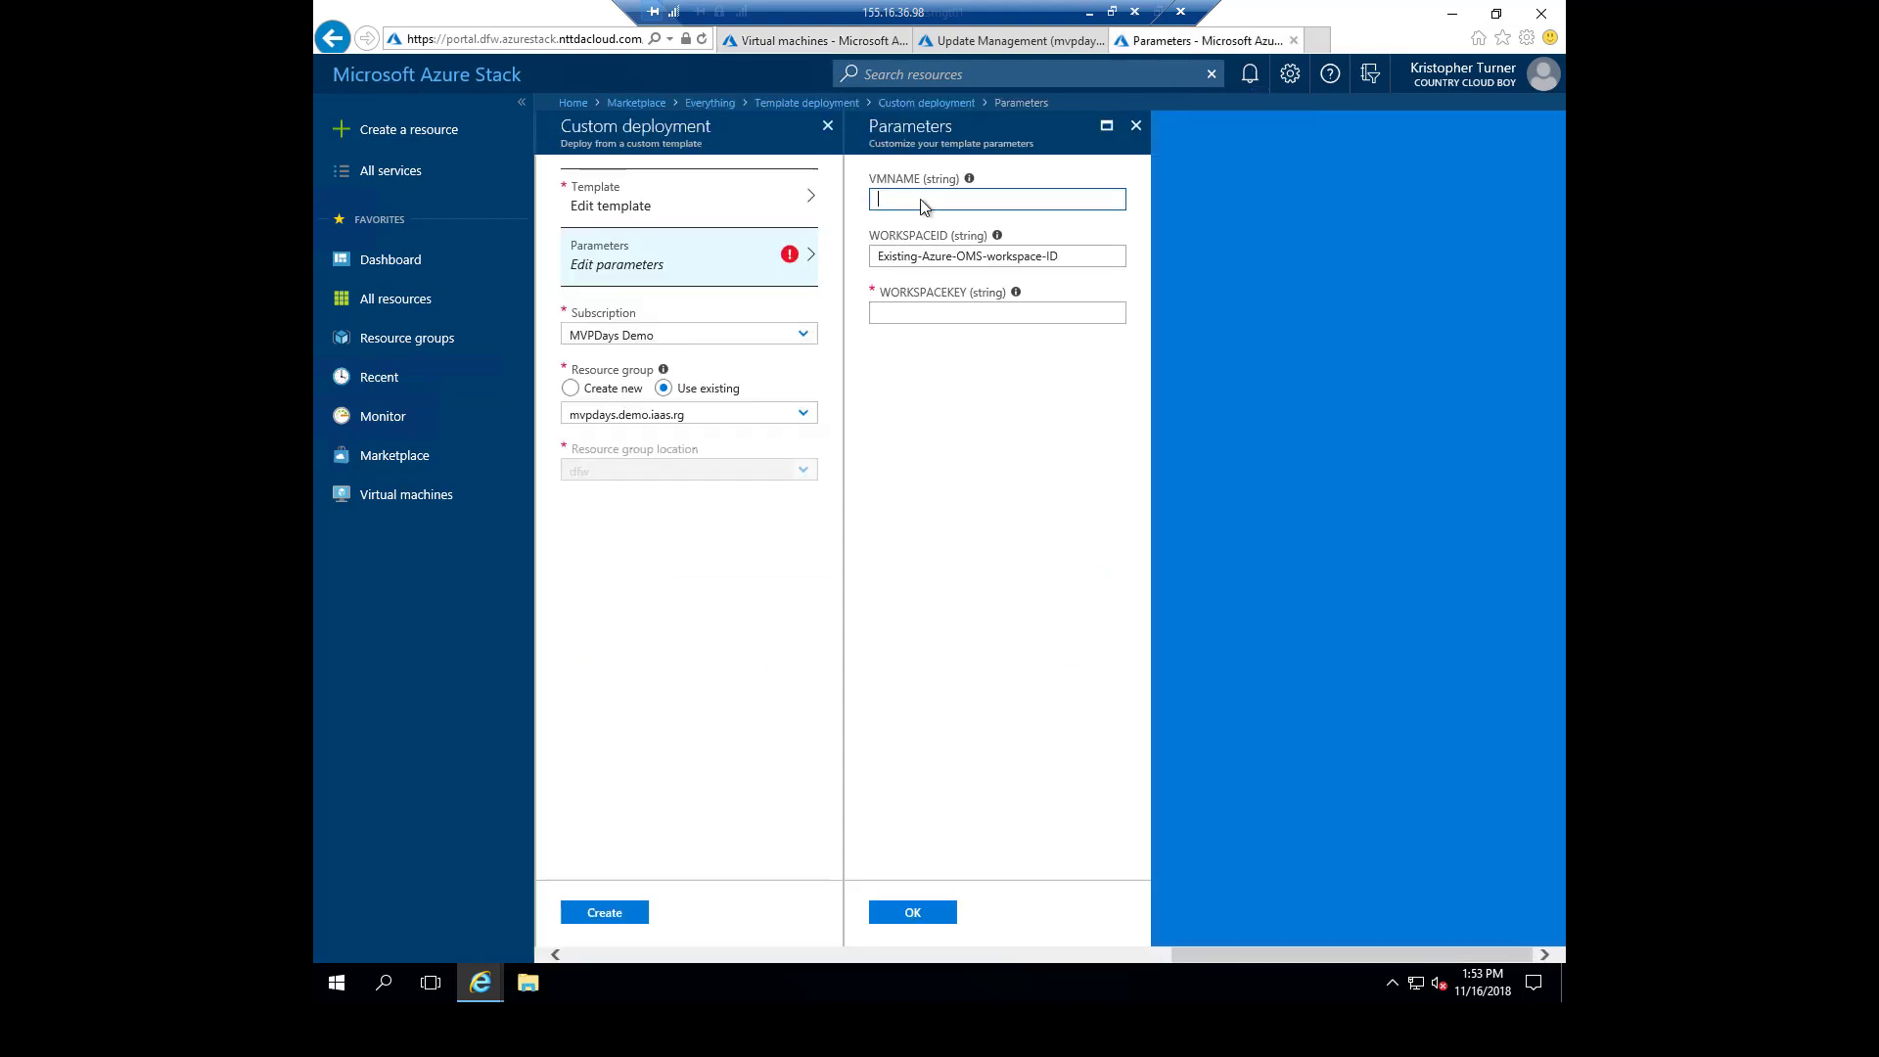
type("MVPDays05")
key("Tab")
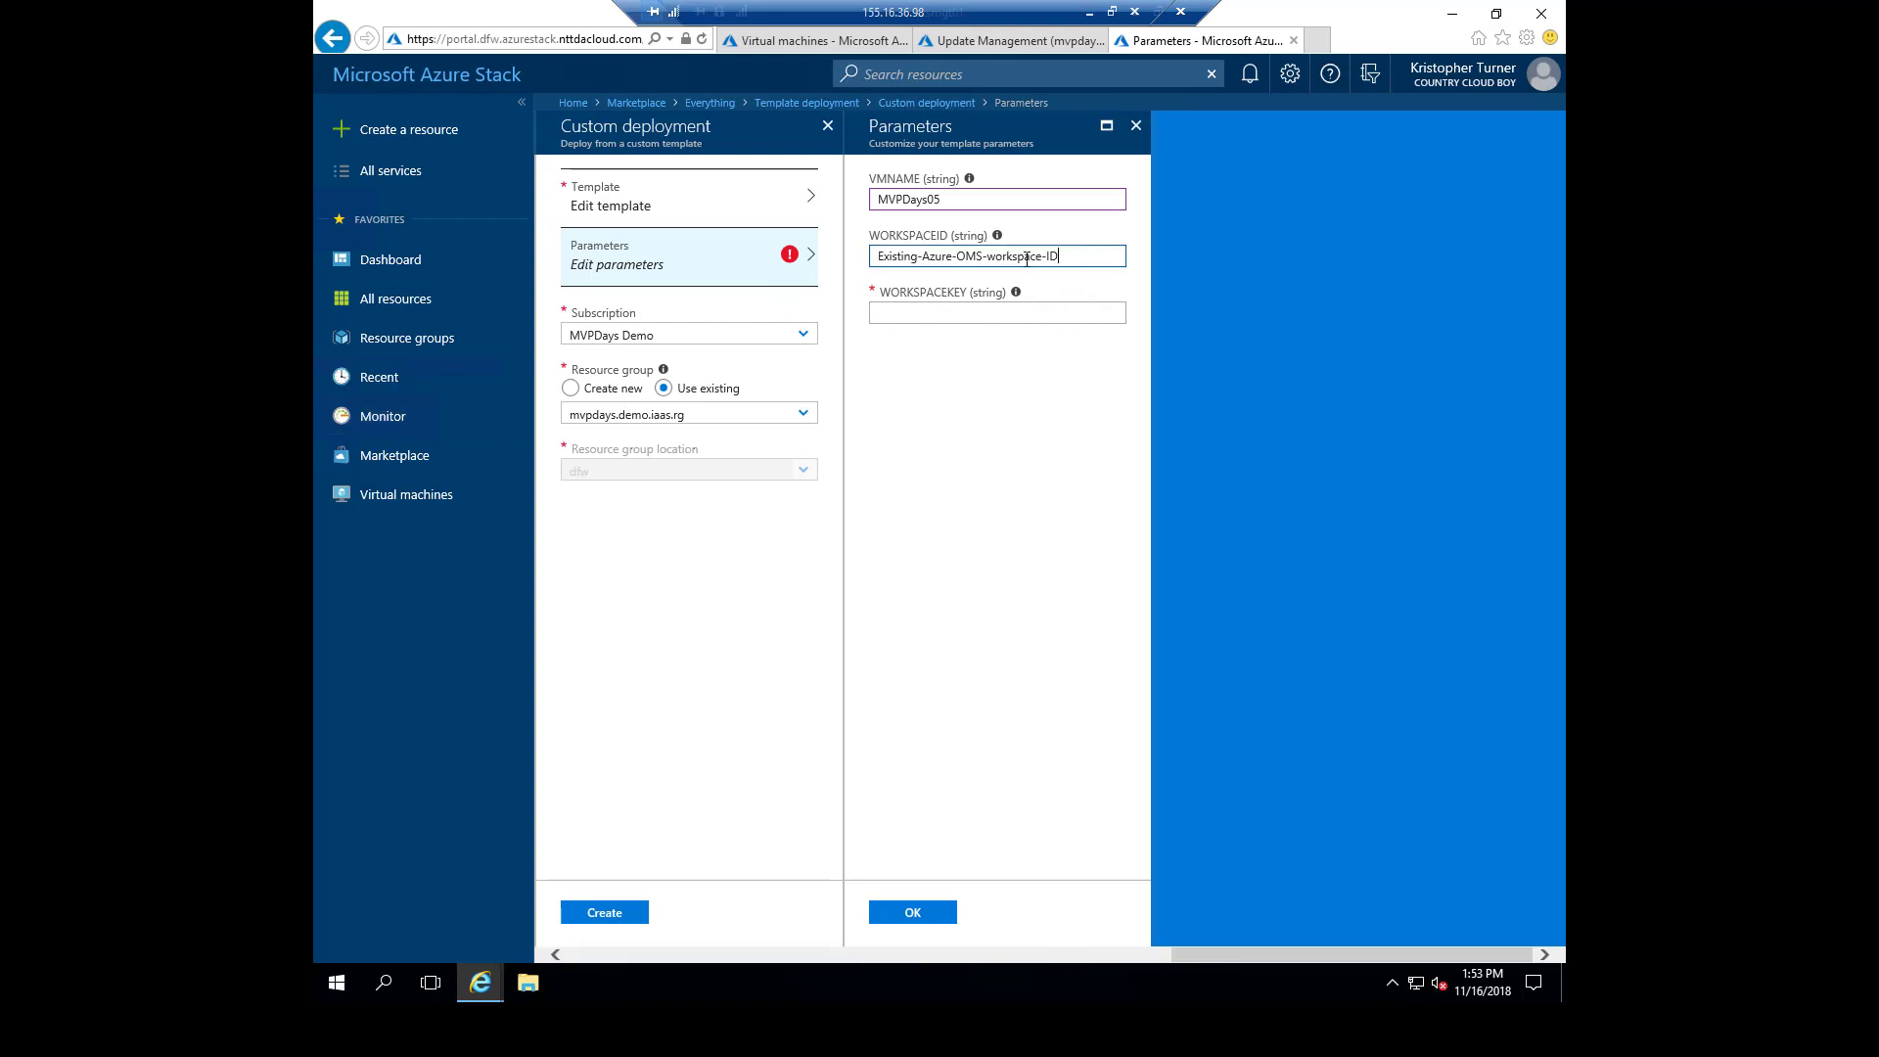
type("8d9fd23d-fe13-4e95-bc57-d3f274938b65")
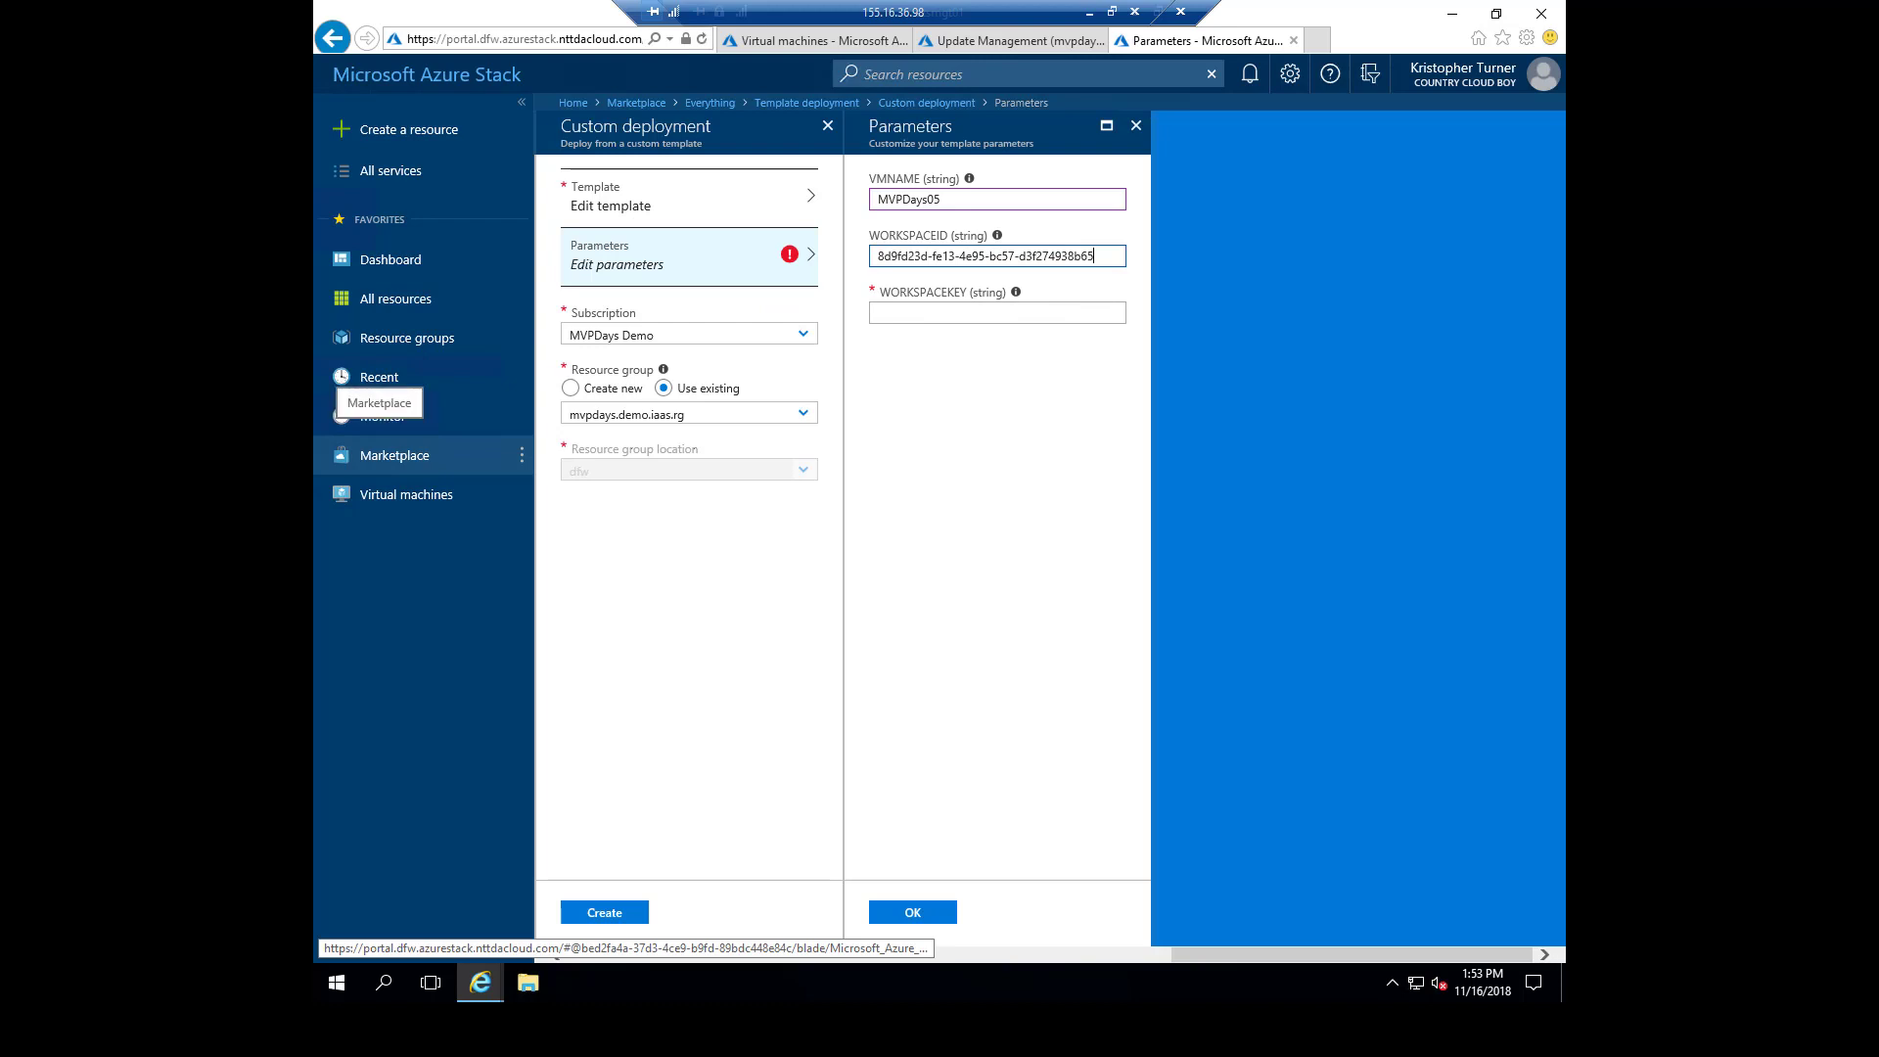
left_click(937, 309)
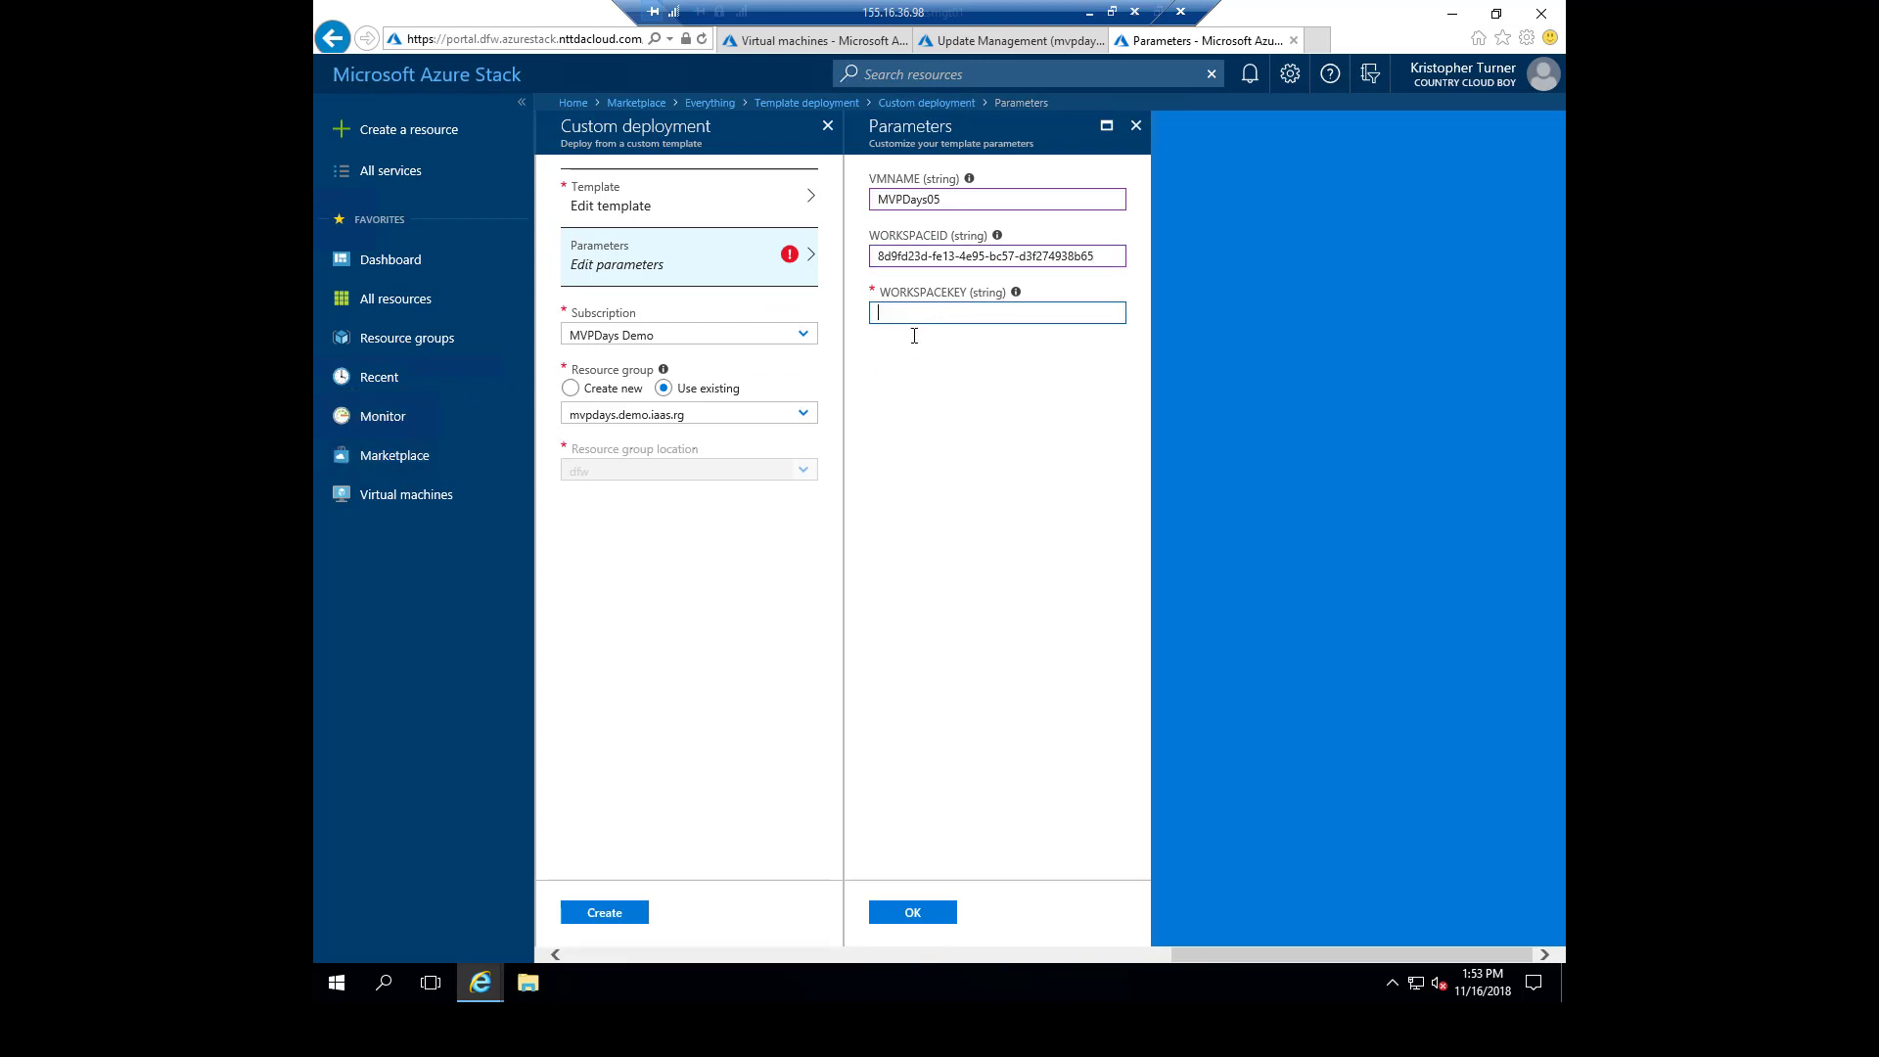
key("ctrl+v")
left_click(913, 914)
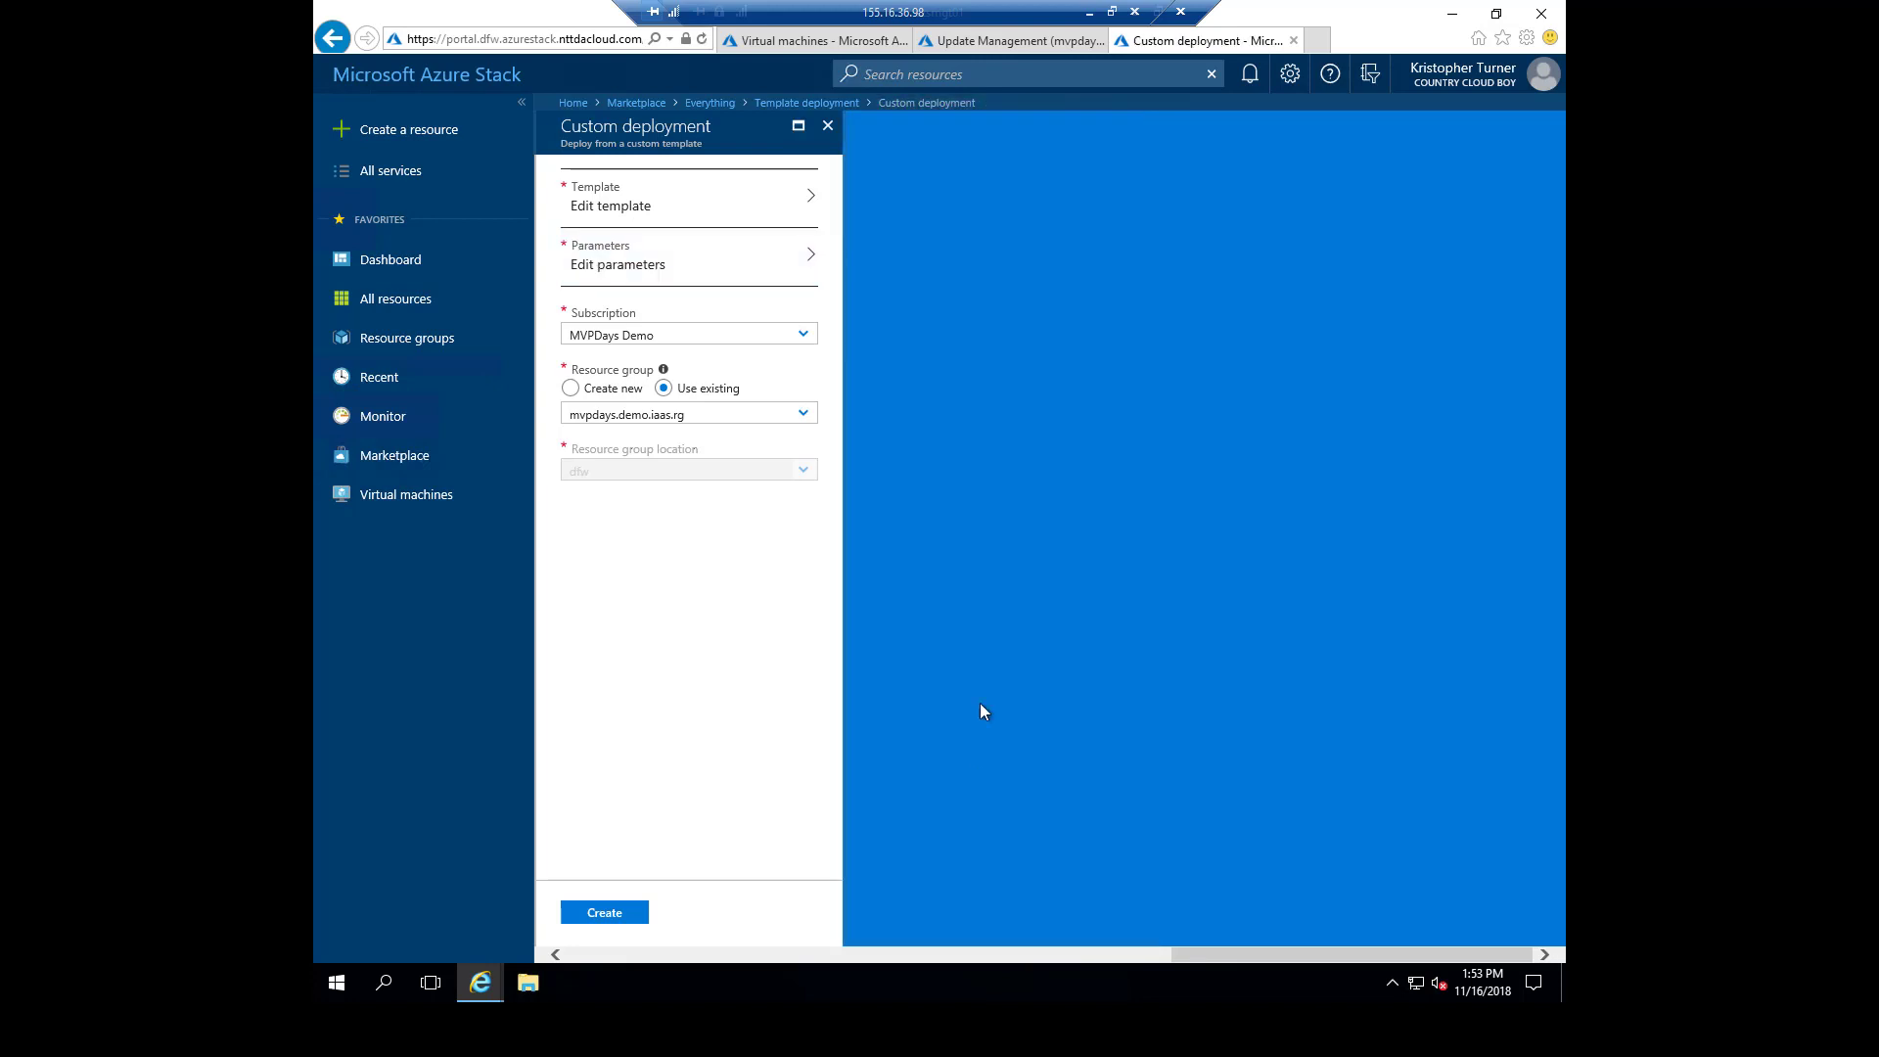
Step: Launch the custom deployment into mvpdays.demo.iaas.rg and return to the Azure portal dashboard
left_click(606, 916)
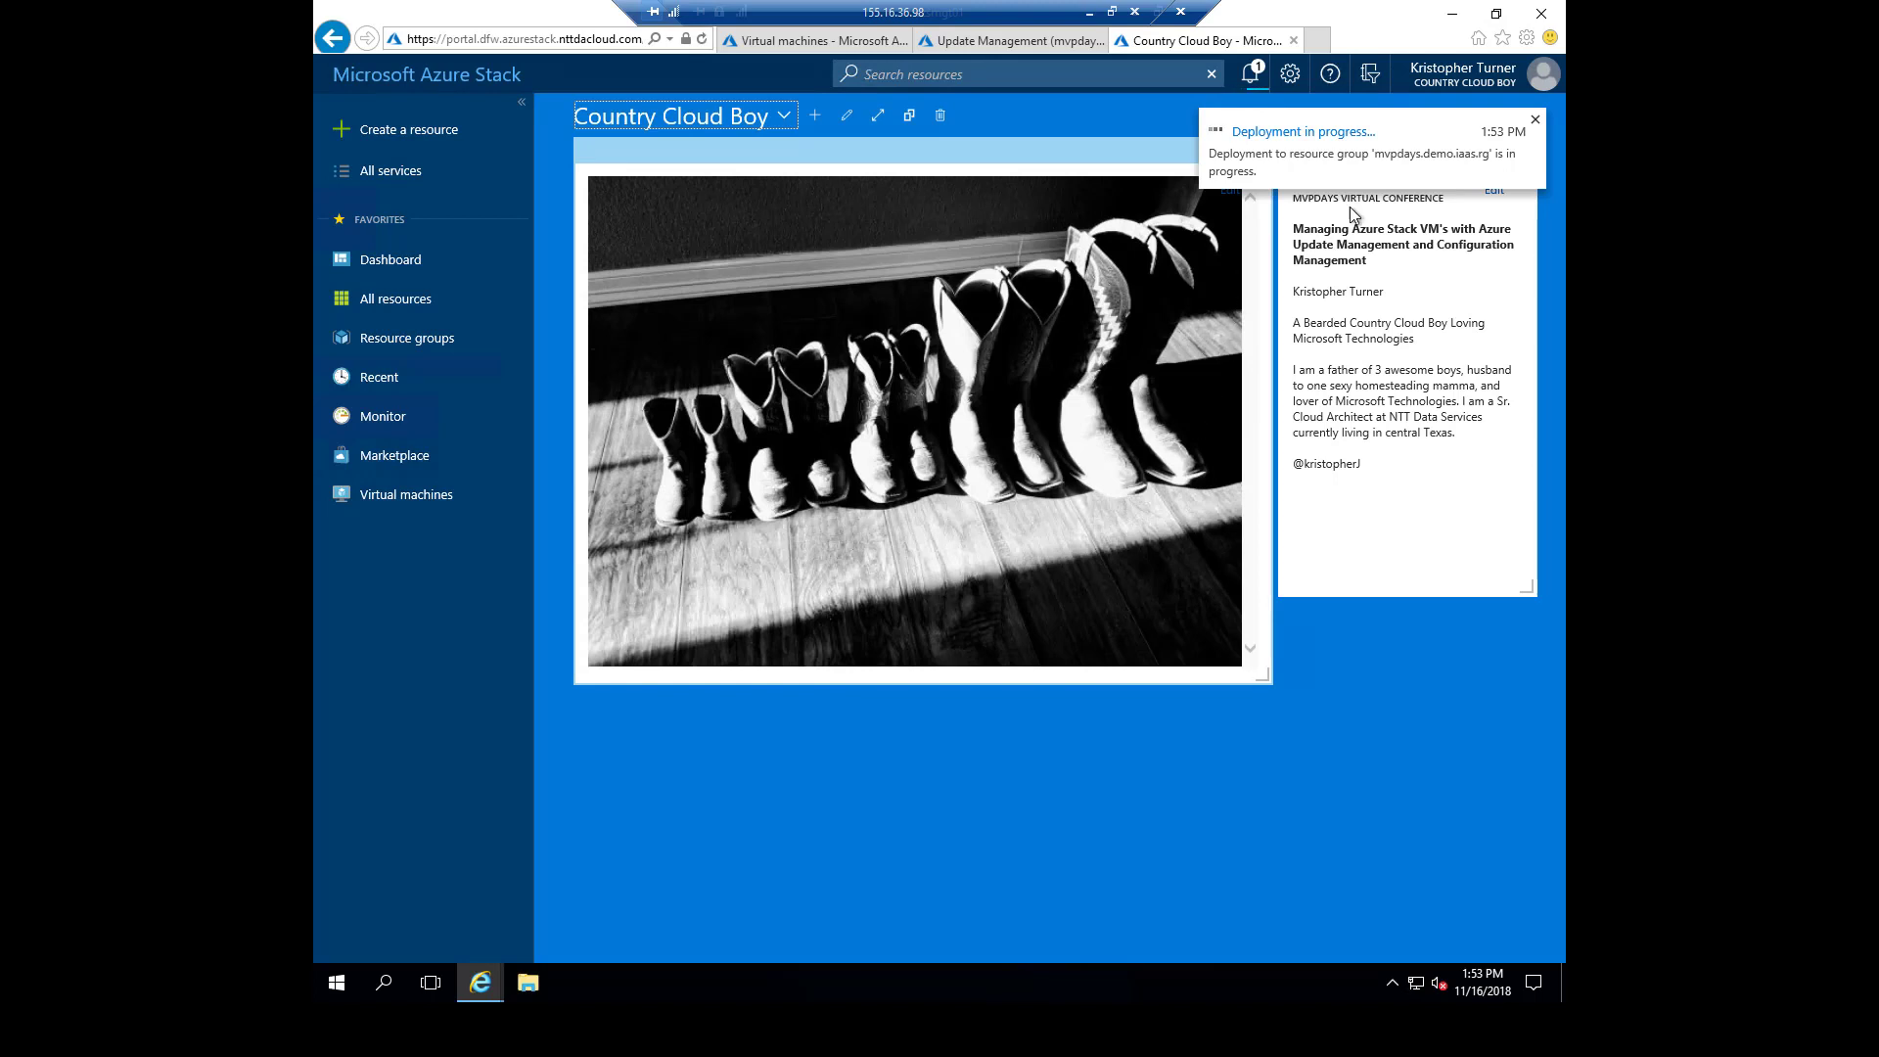
left_click(1535, 121)
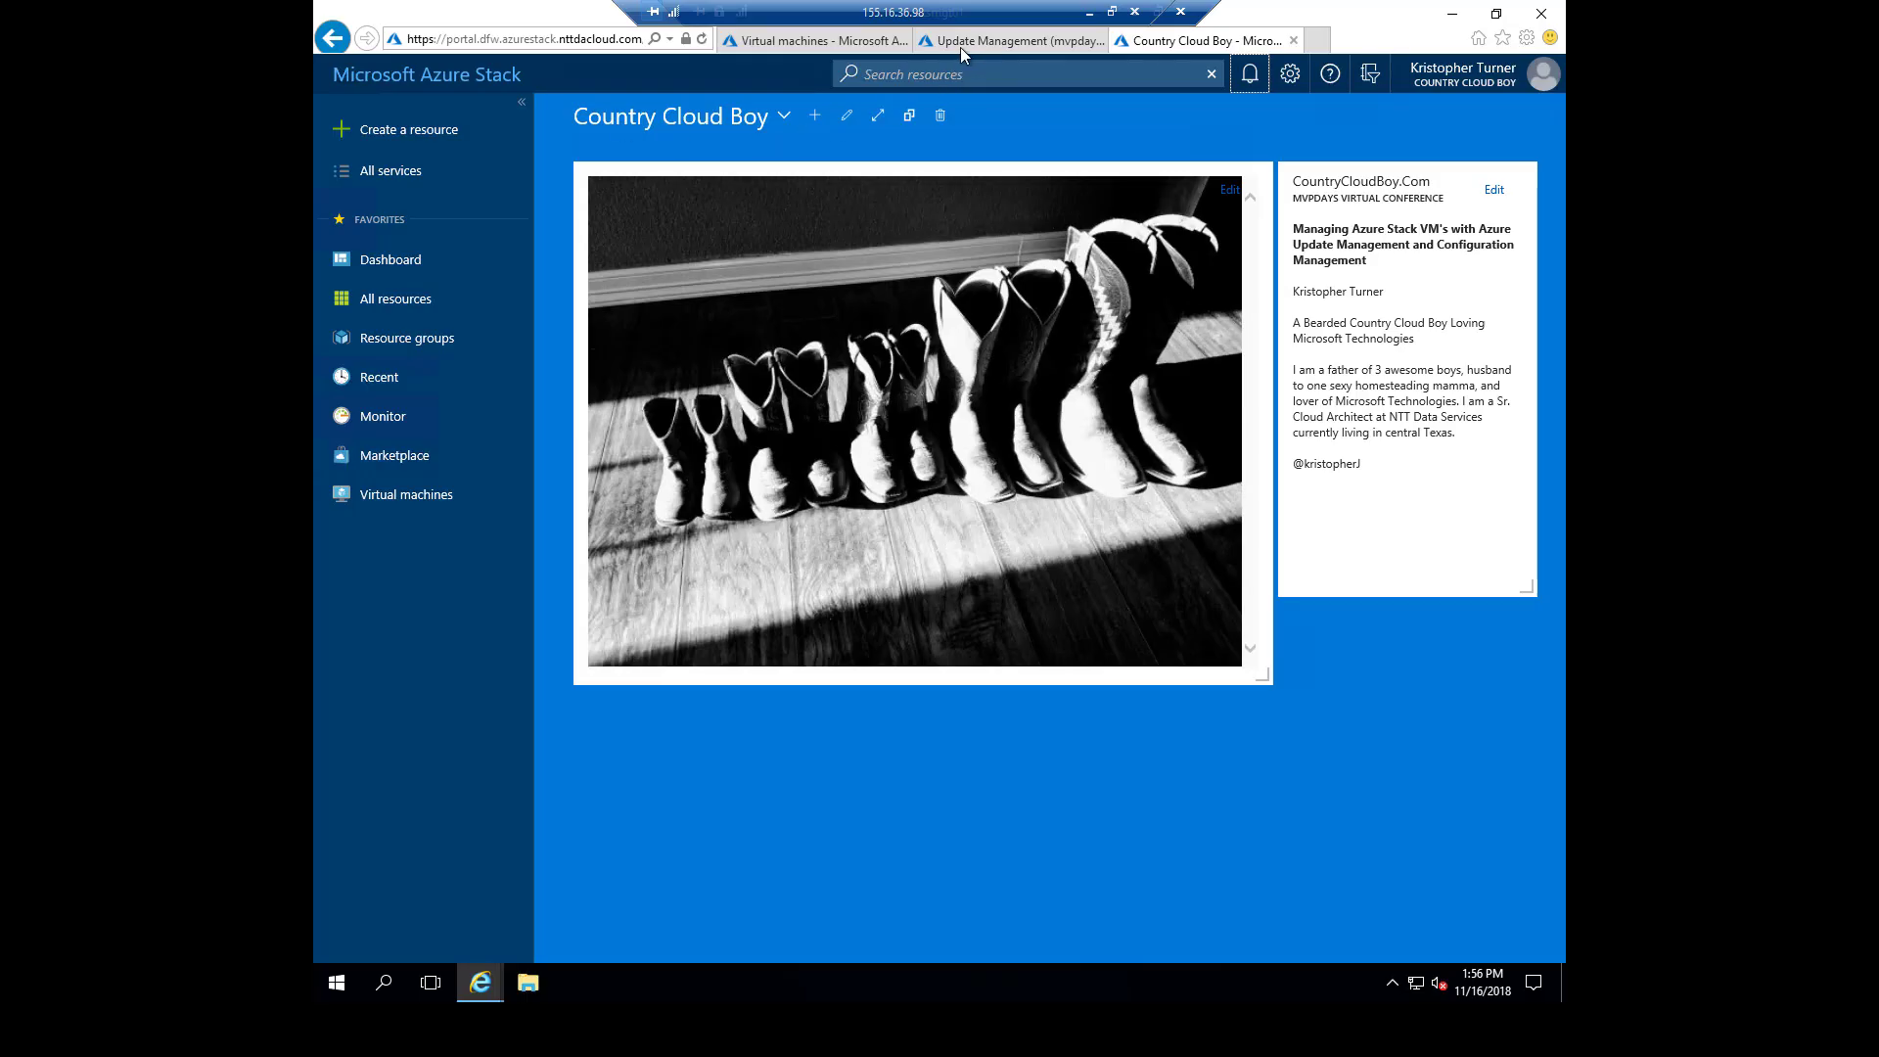
left_click(961, 42)
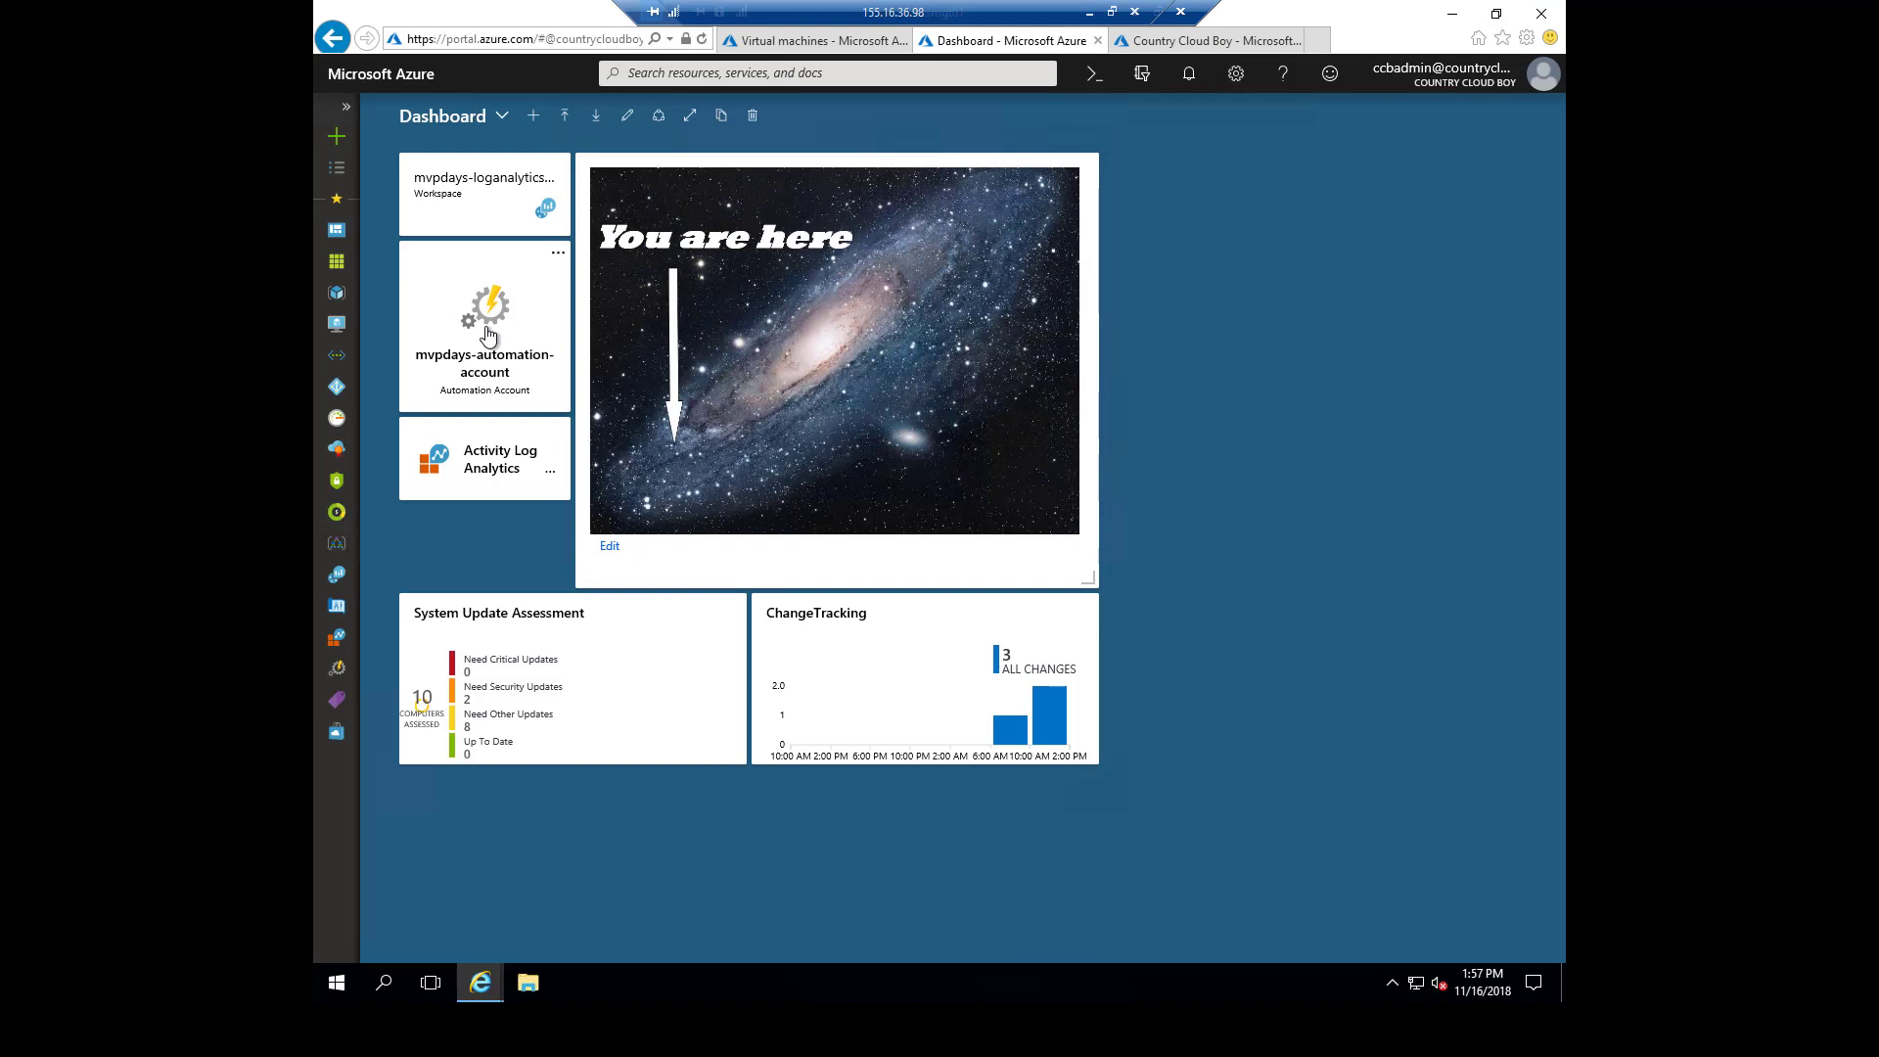
Step: Show mvpdays-automation-account's Inventory page, listing six reporting Windows machines
left_click(487, 334)
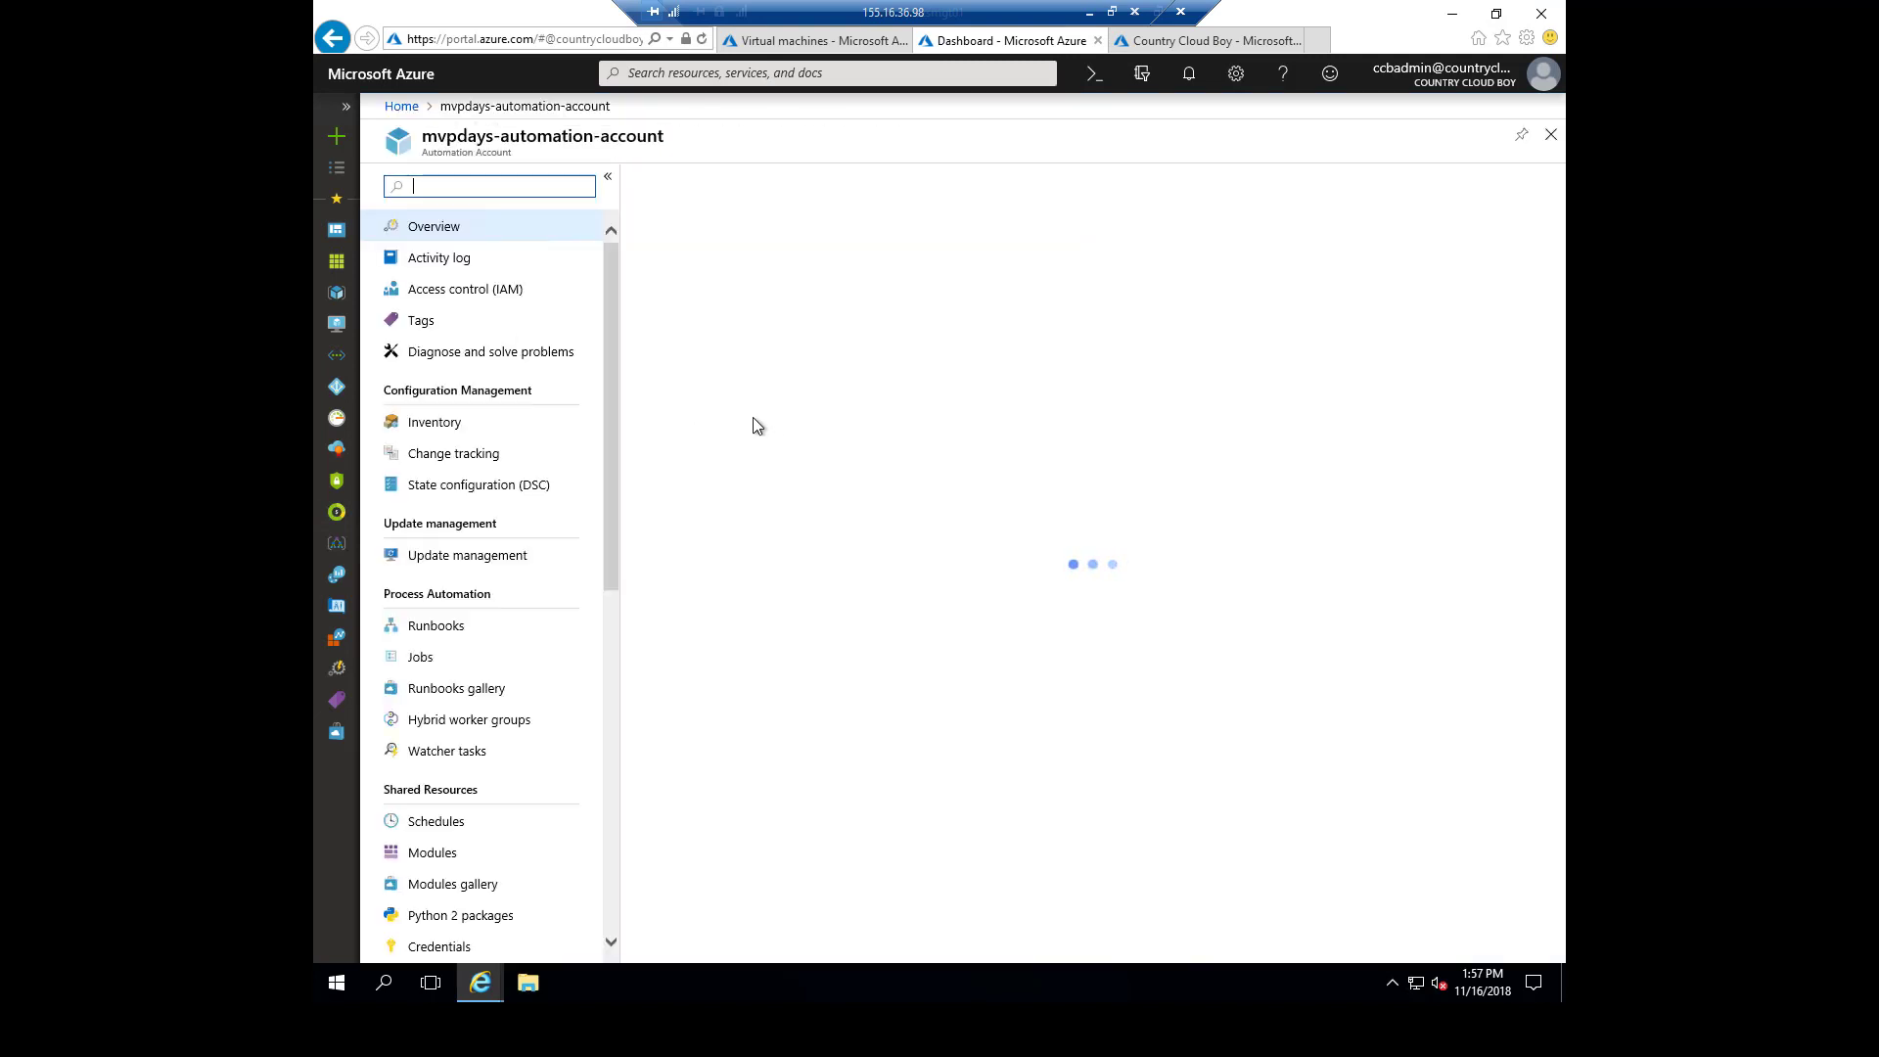
left_click(419, 428)
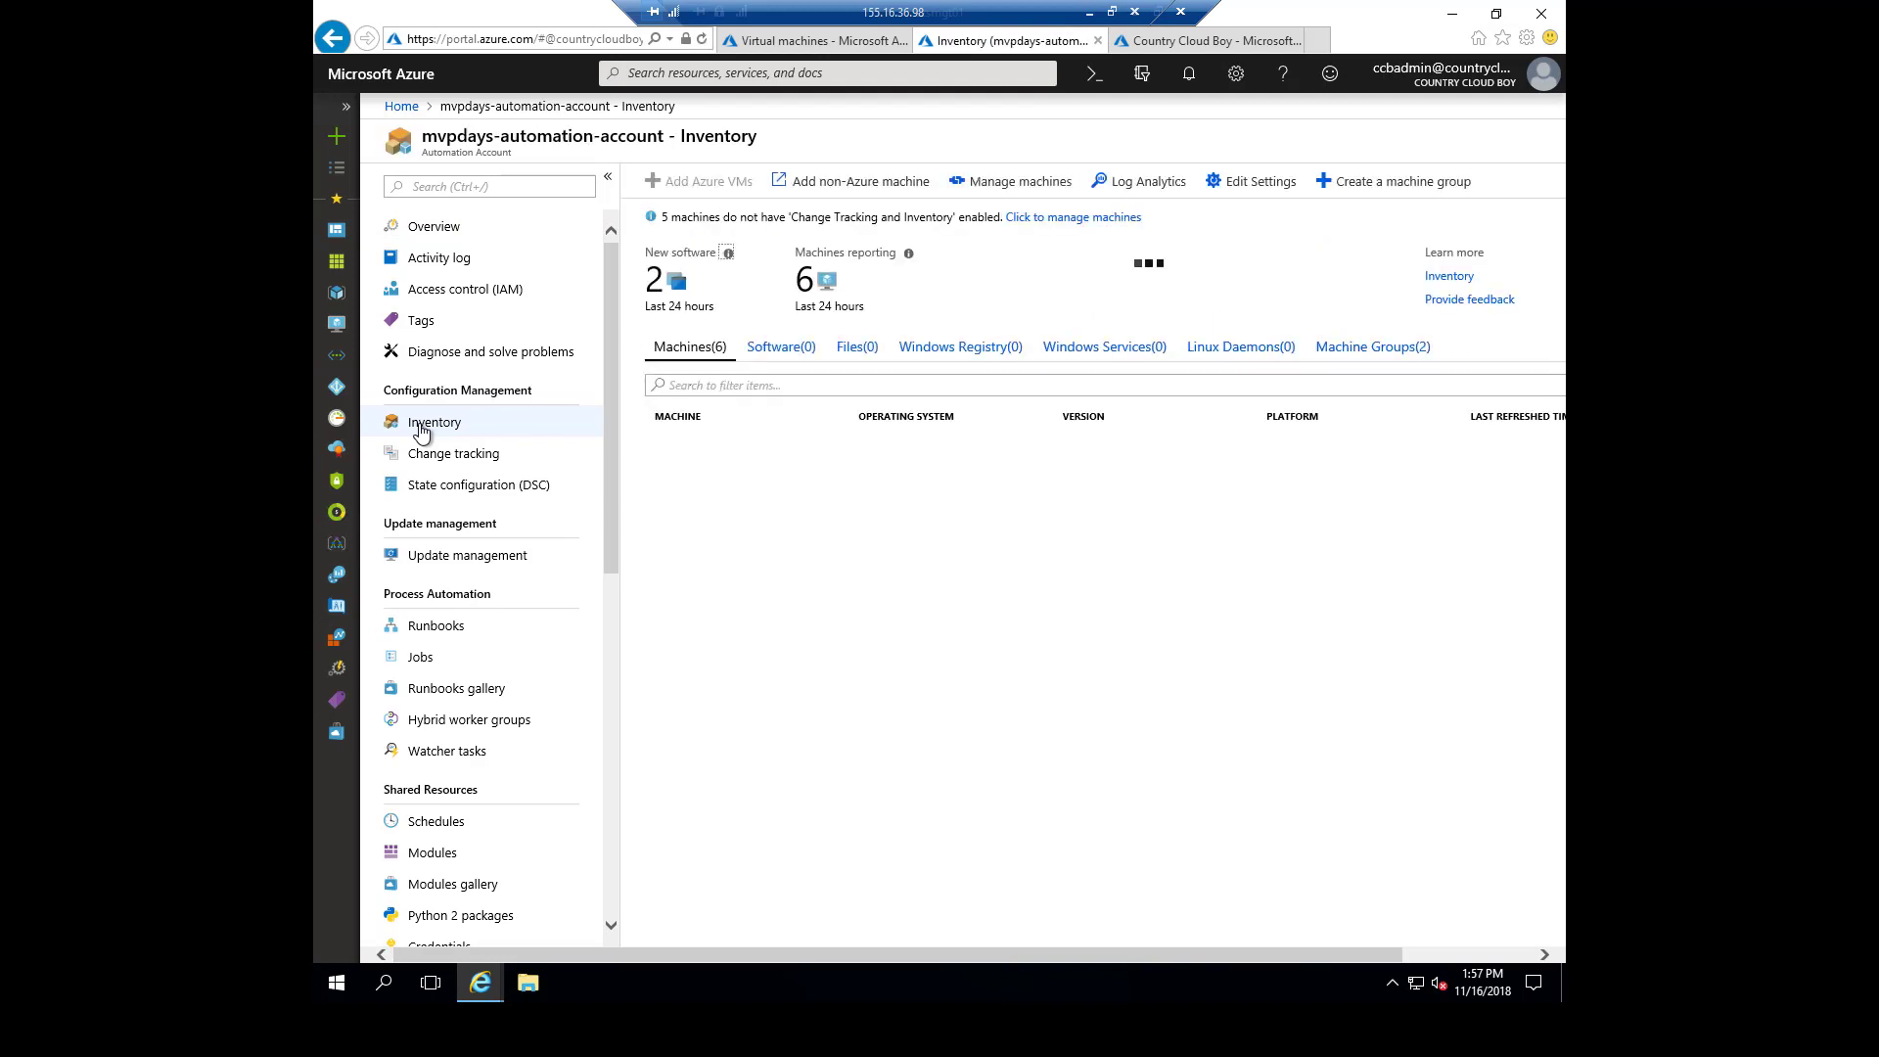
left_click(432, 550)
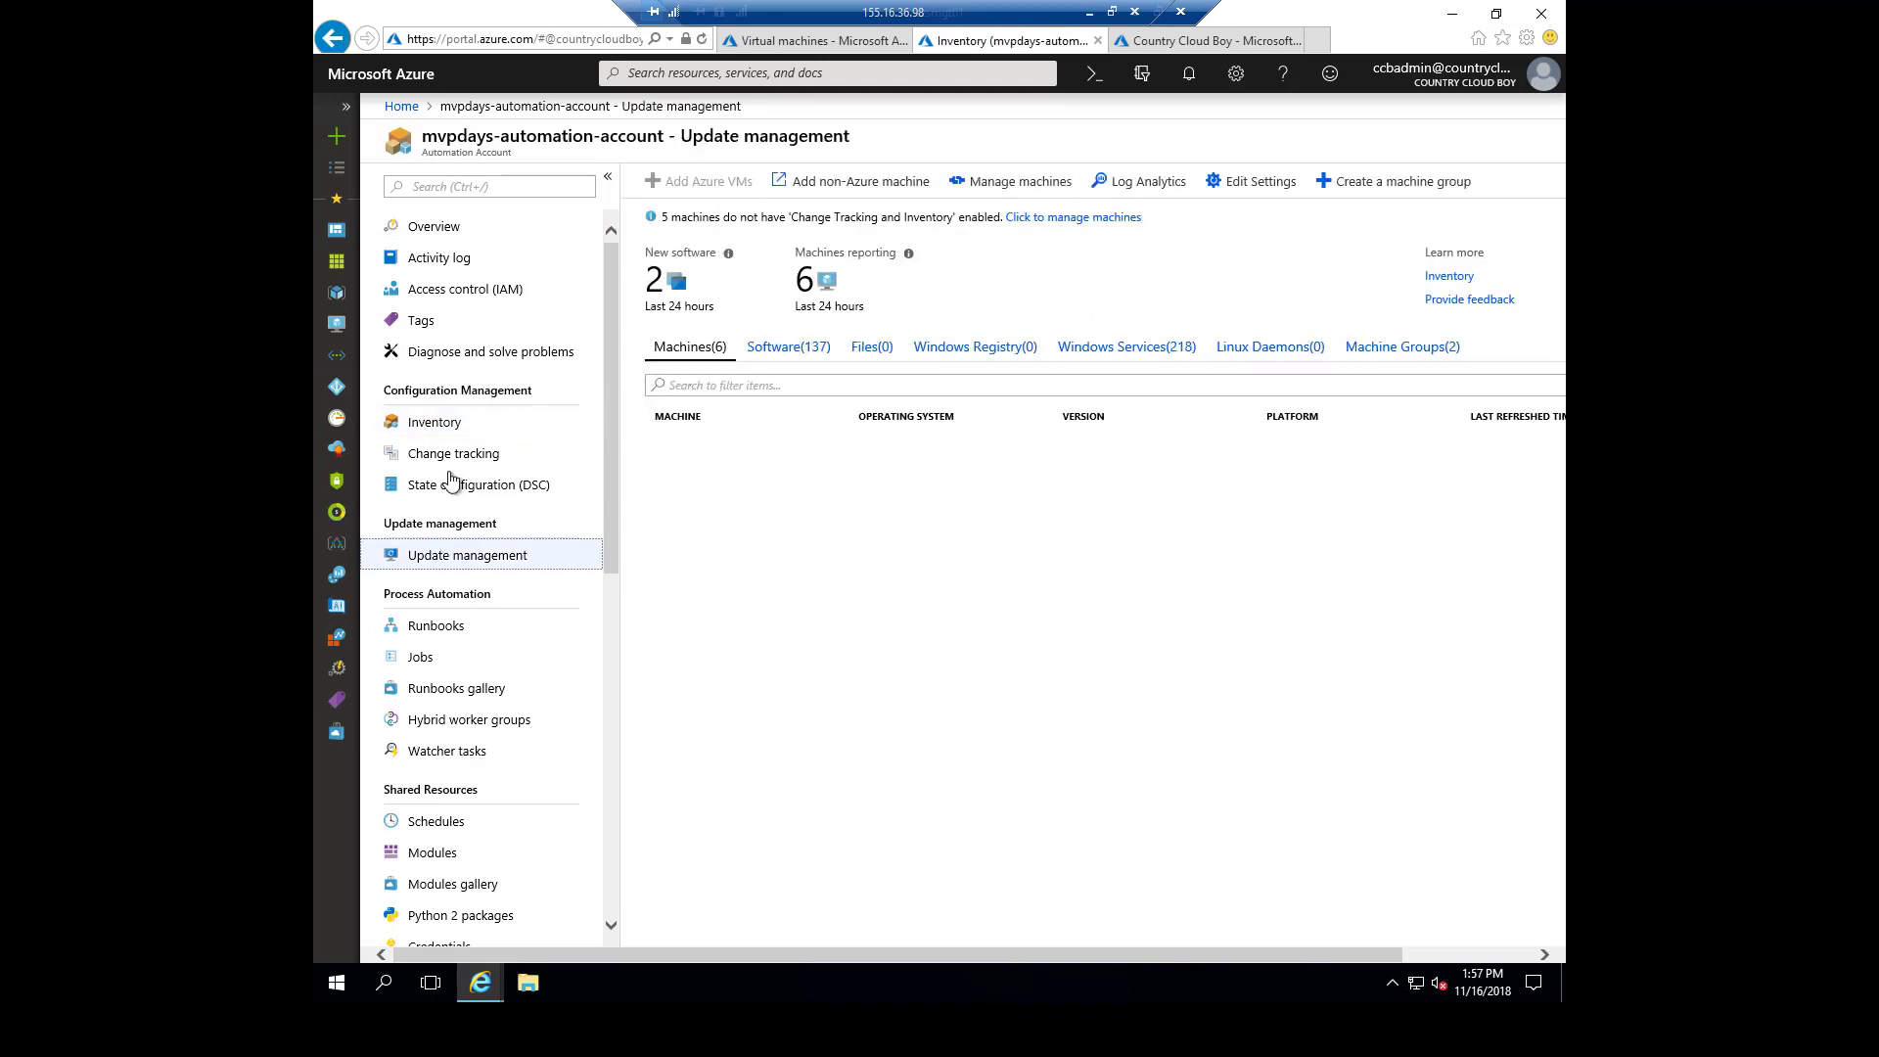
left_click(448, 425)
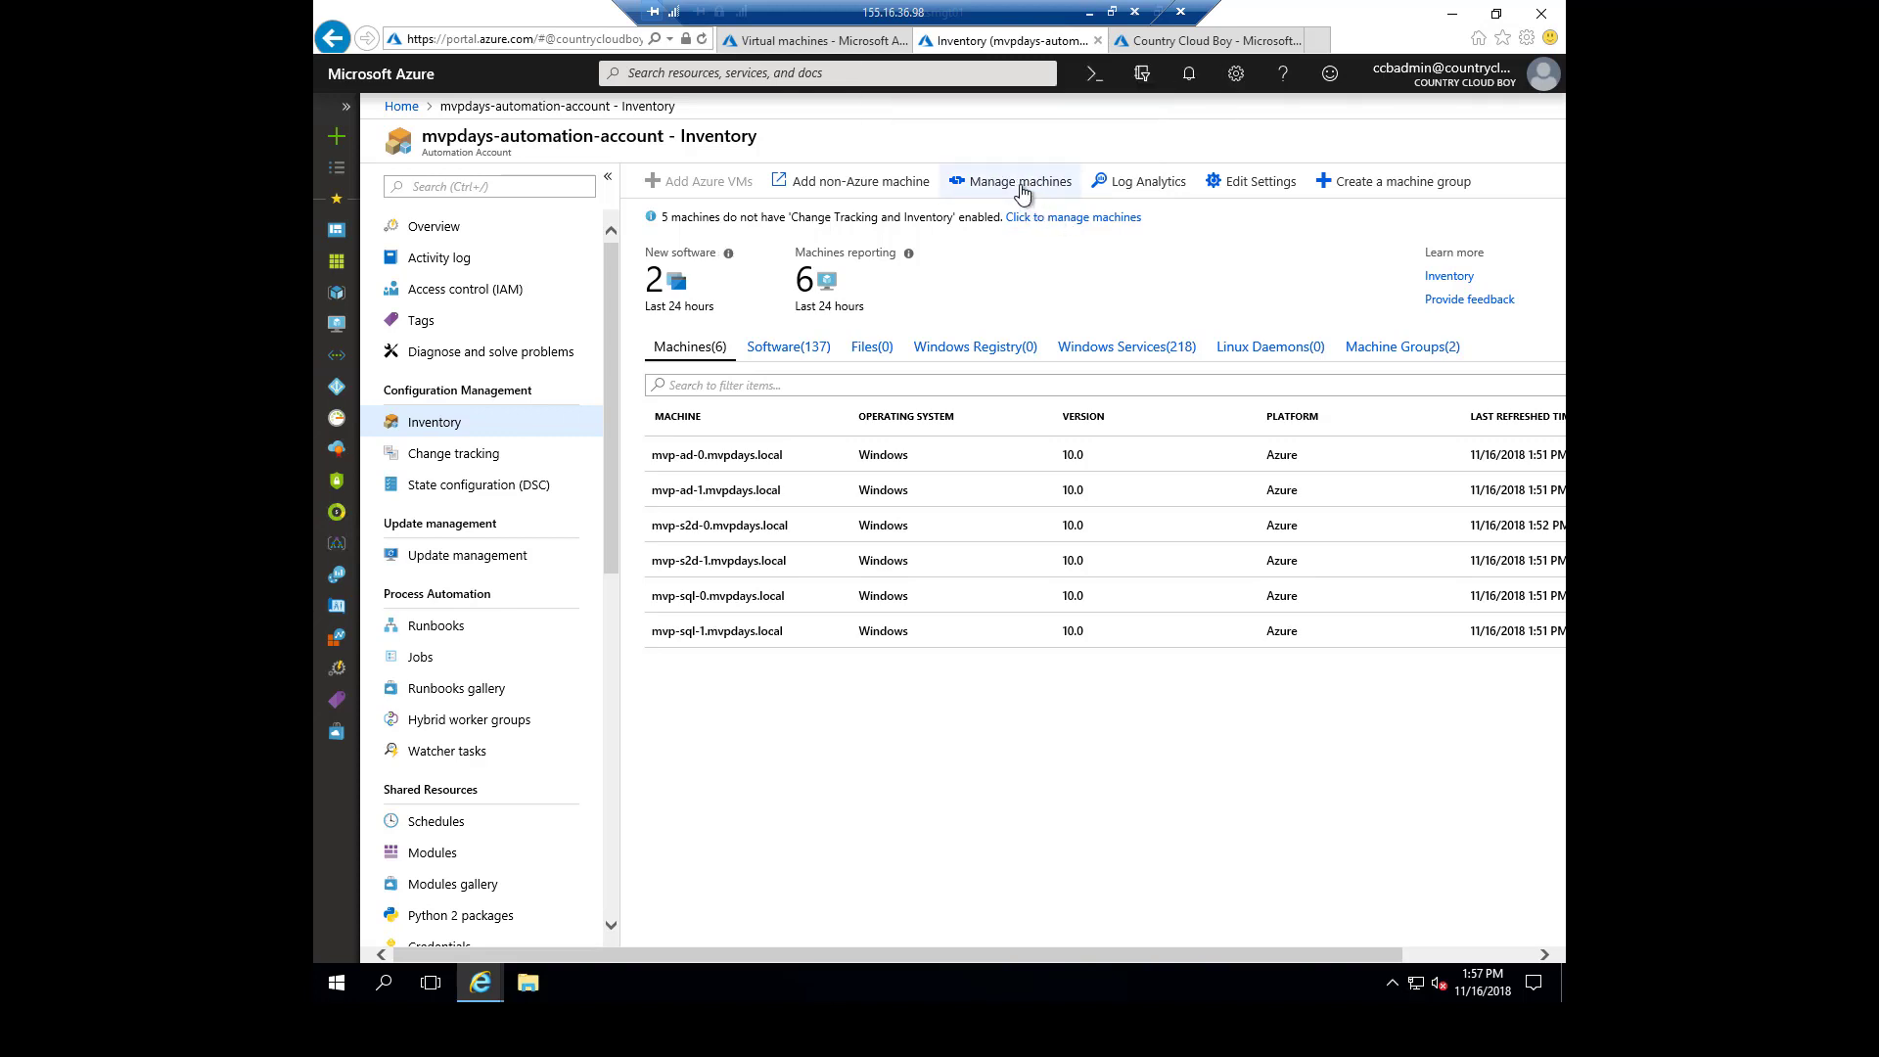
Step: Compare the Change Tracking enable options (selected vs. all future machines), then view Update management
left_click(1022, 193)
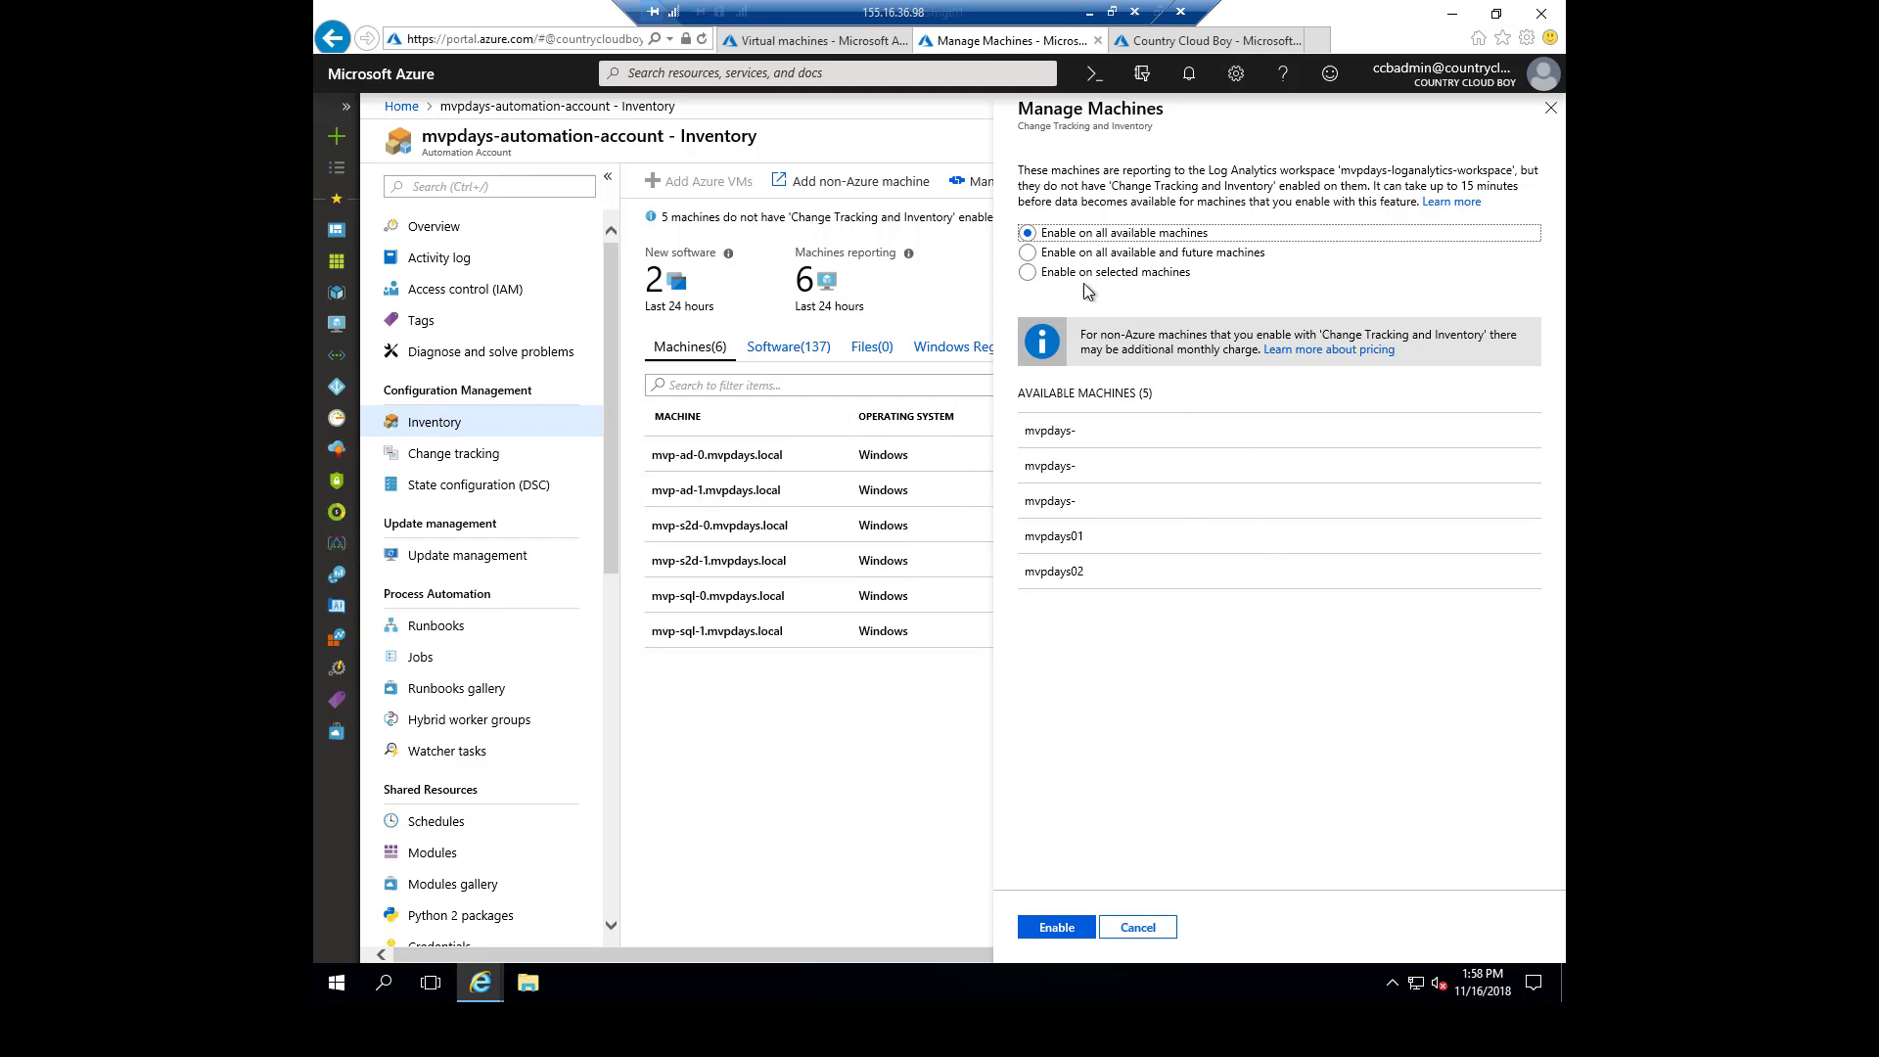
left_click(1026, 279)
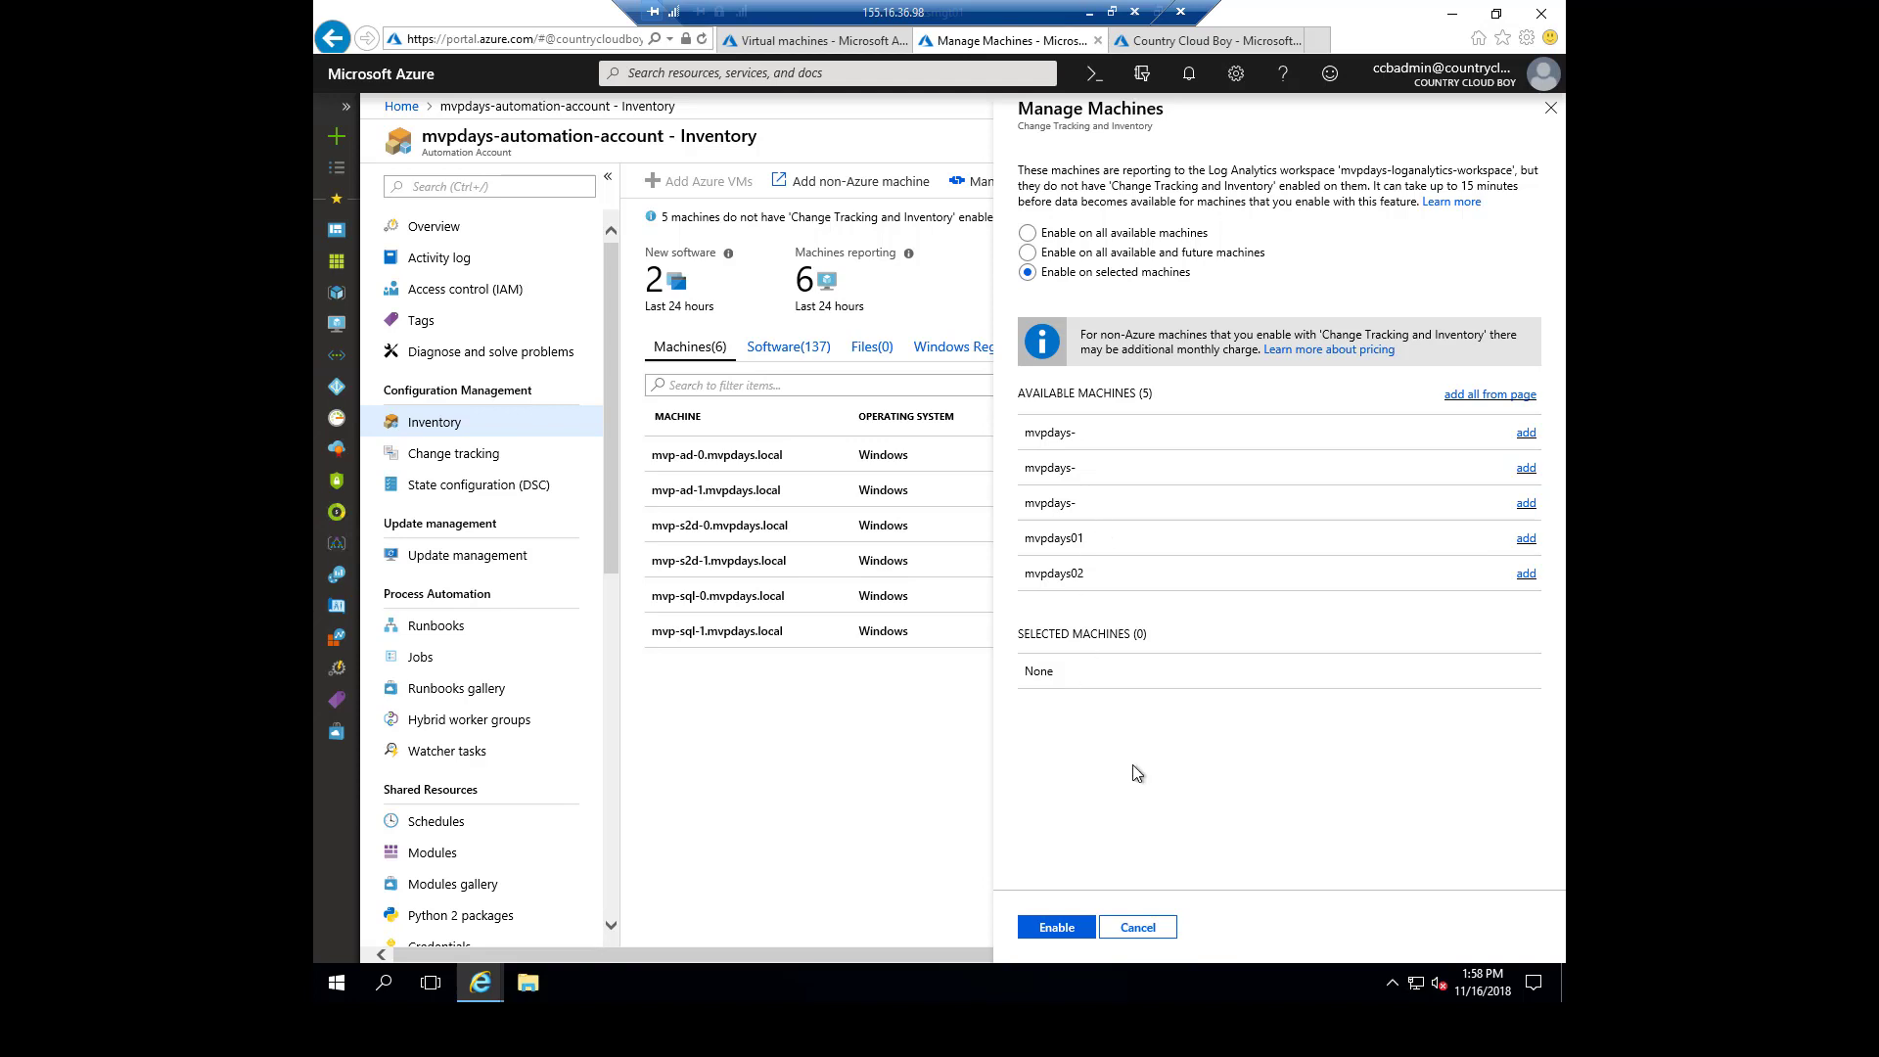
left_click(1028, 255)
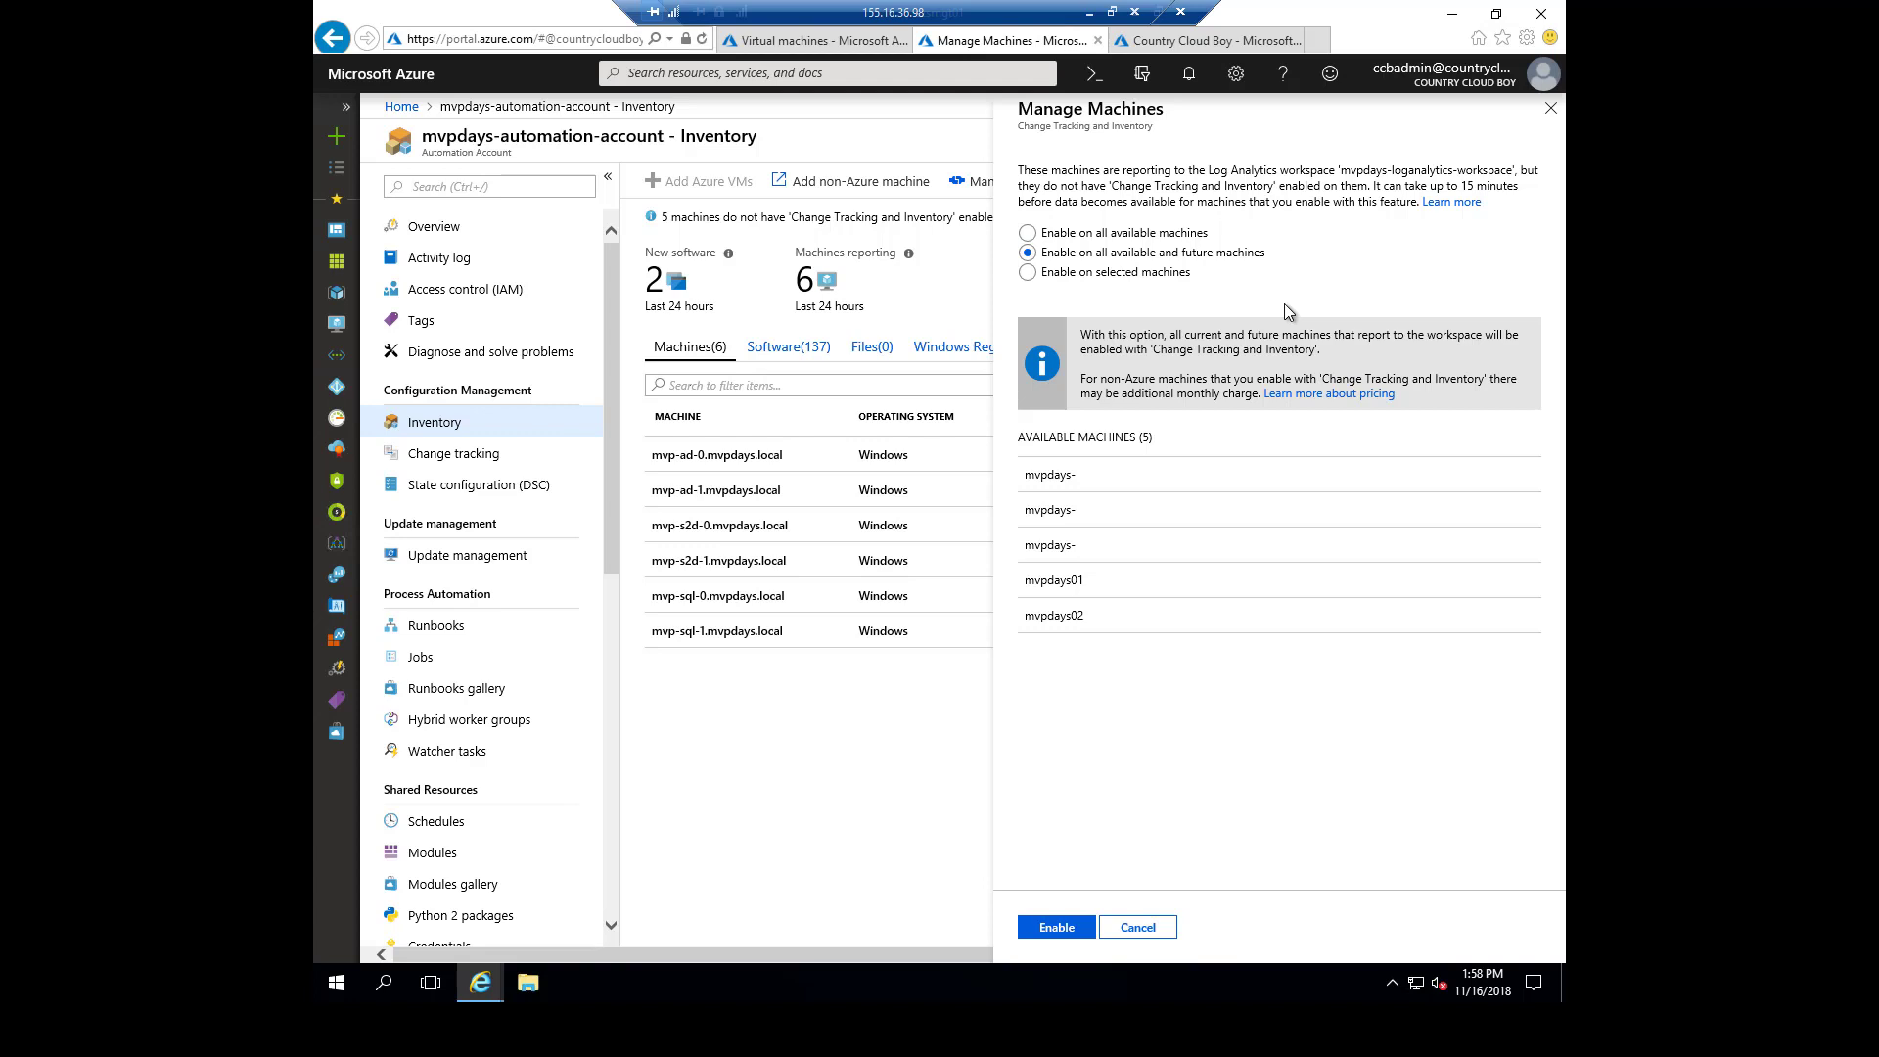
left_click(468, 559)
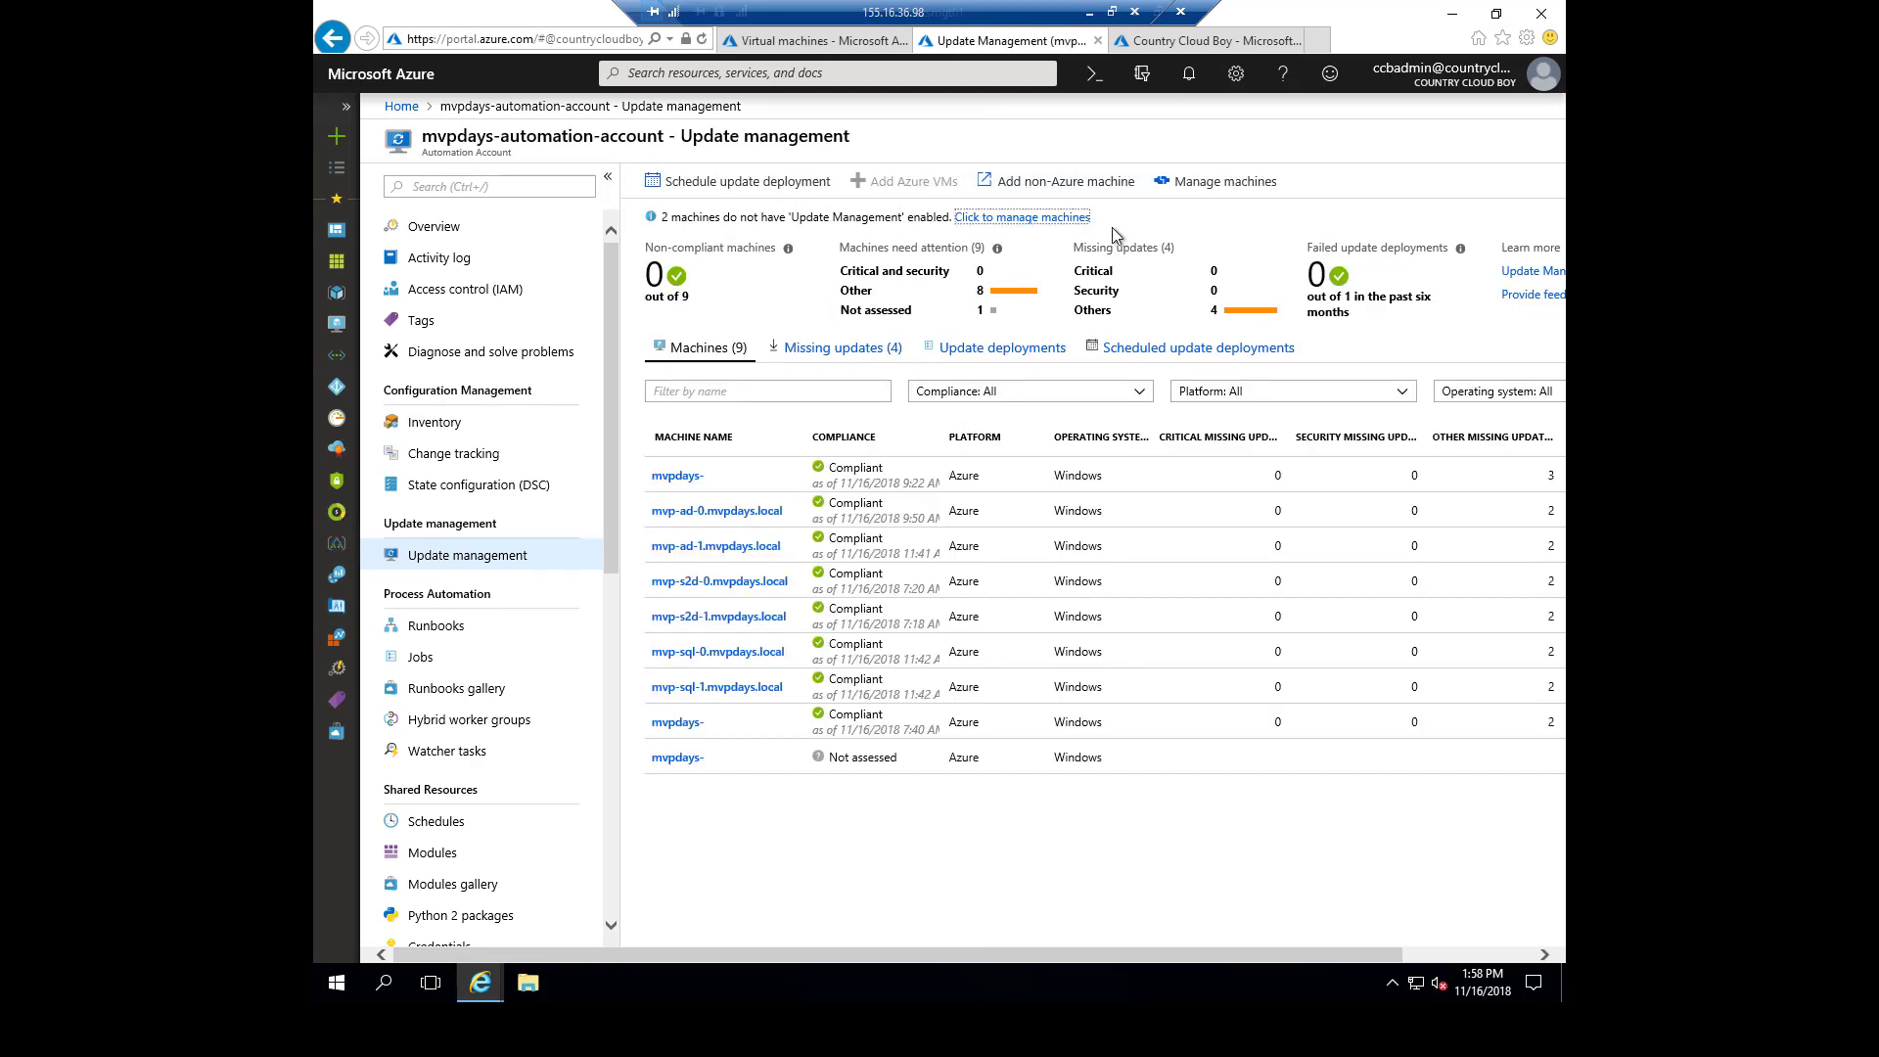
Step: Check Update Management's Manage Machines panel, close it unchanged, and return to the dashboard
left_click(1211, 186)
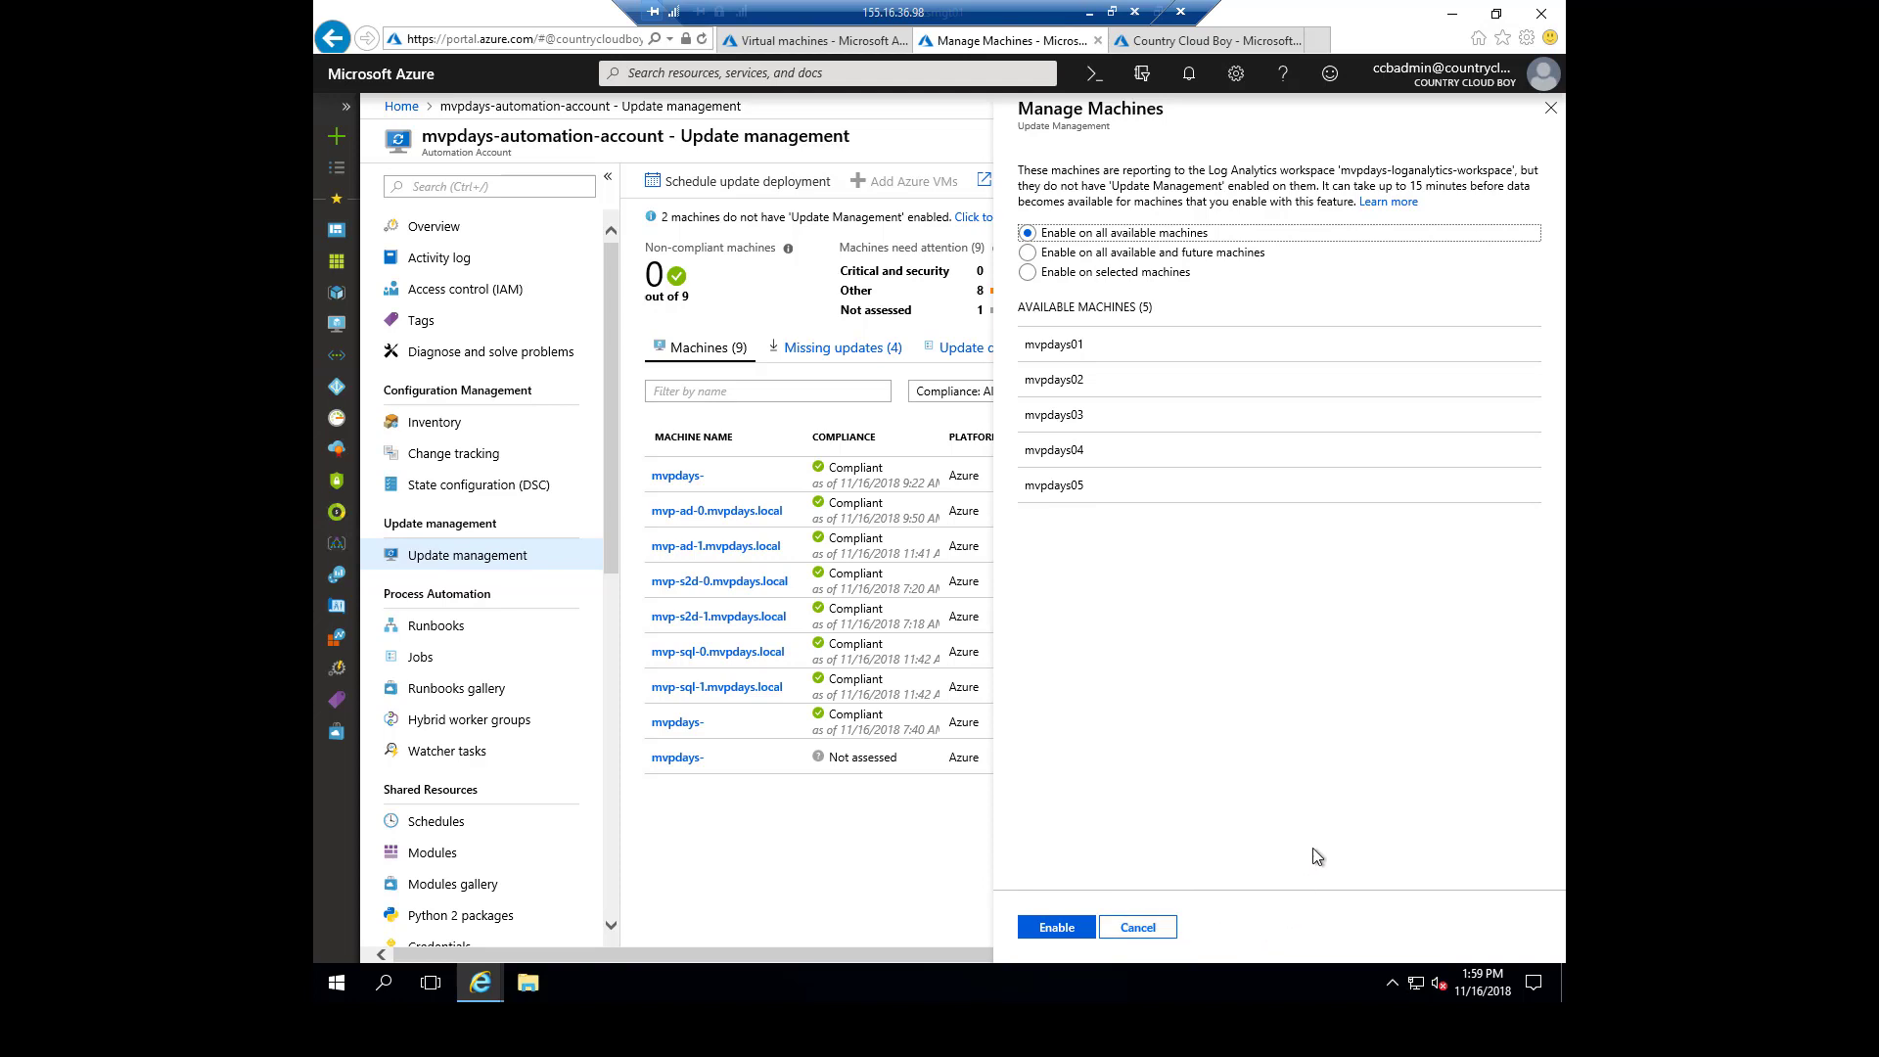
left_click(1135, 927)
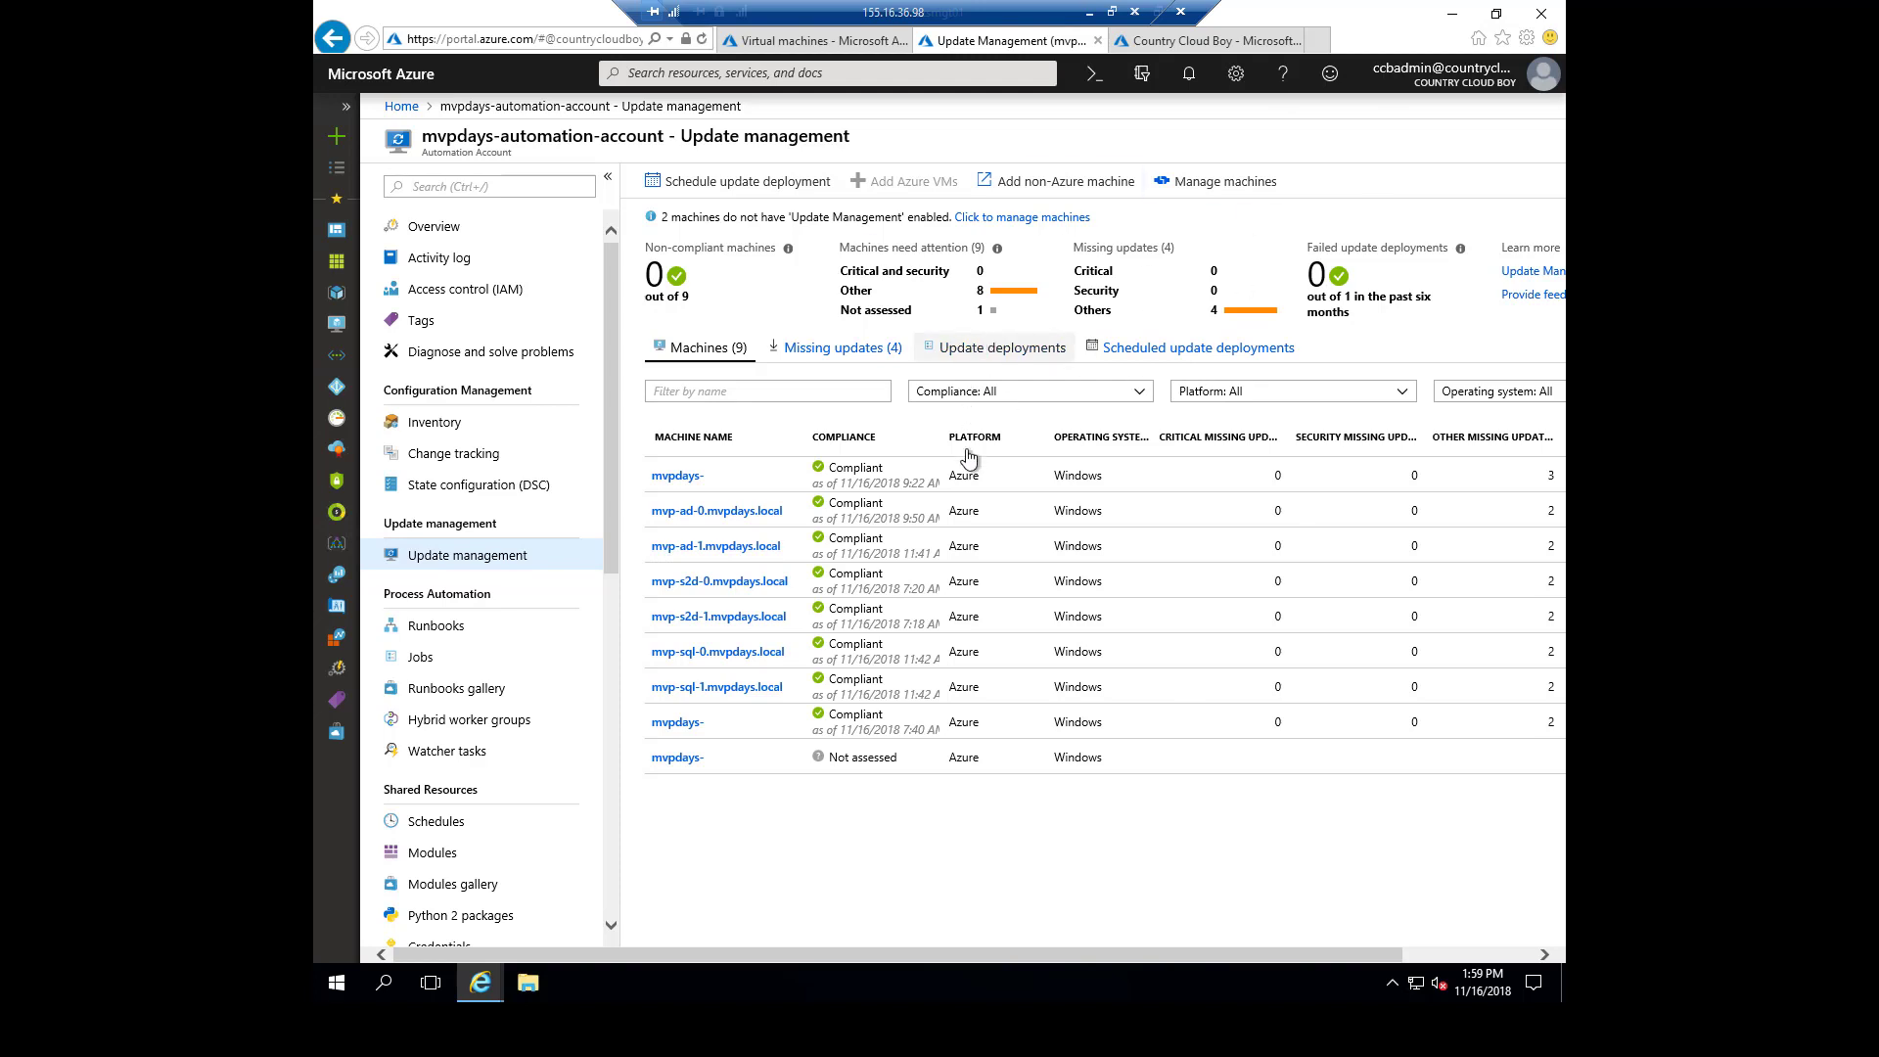
left_click(337, 232)
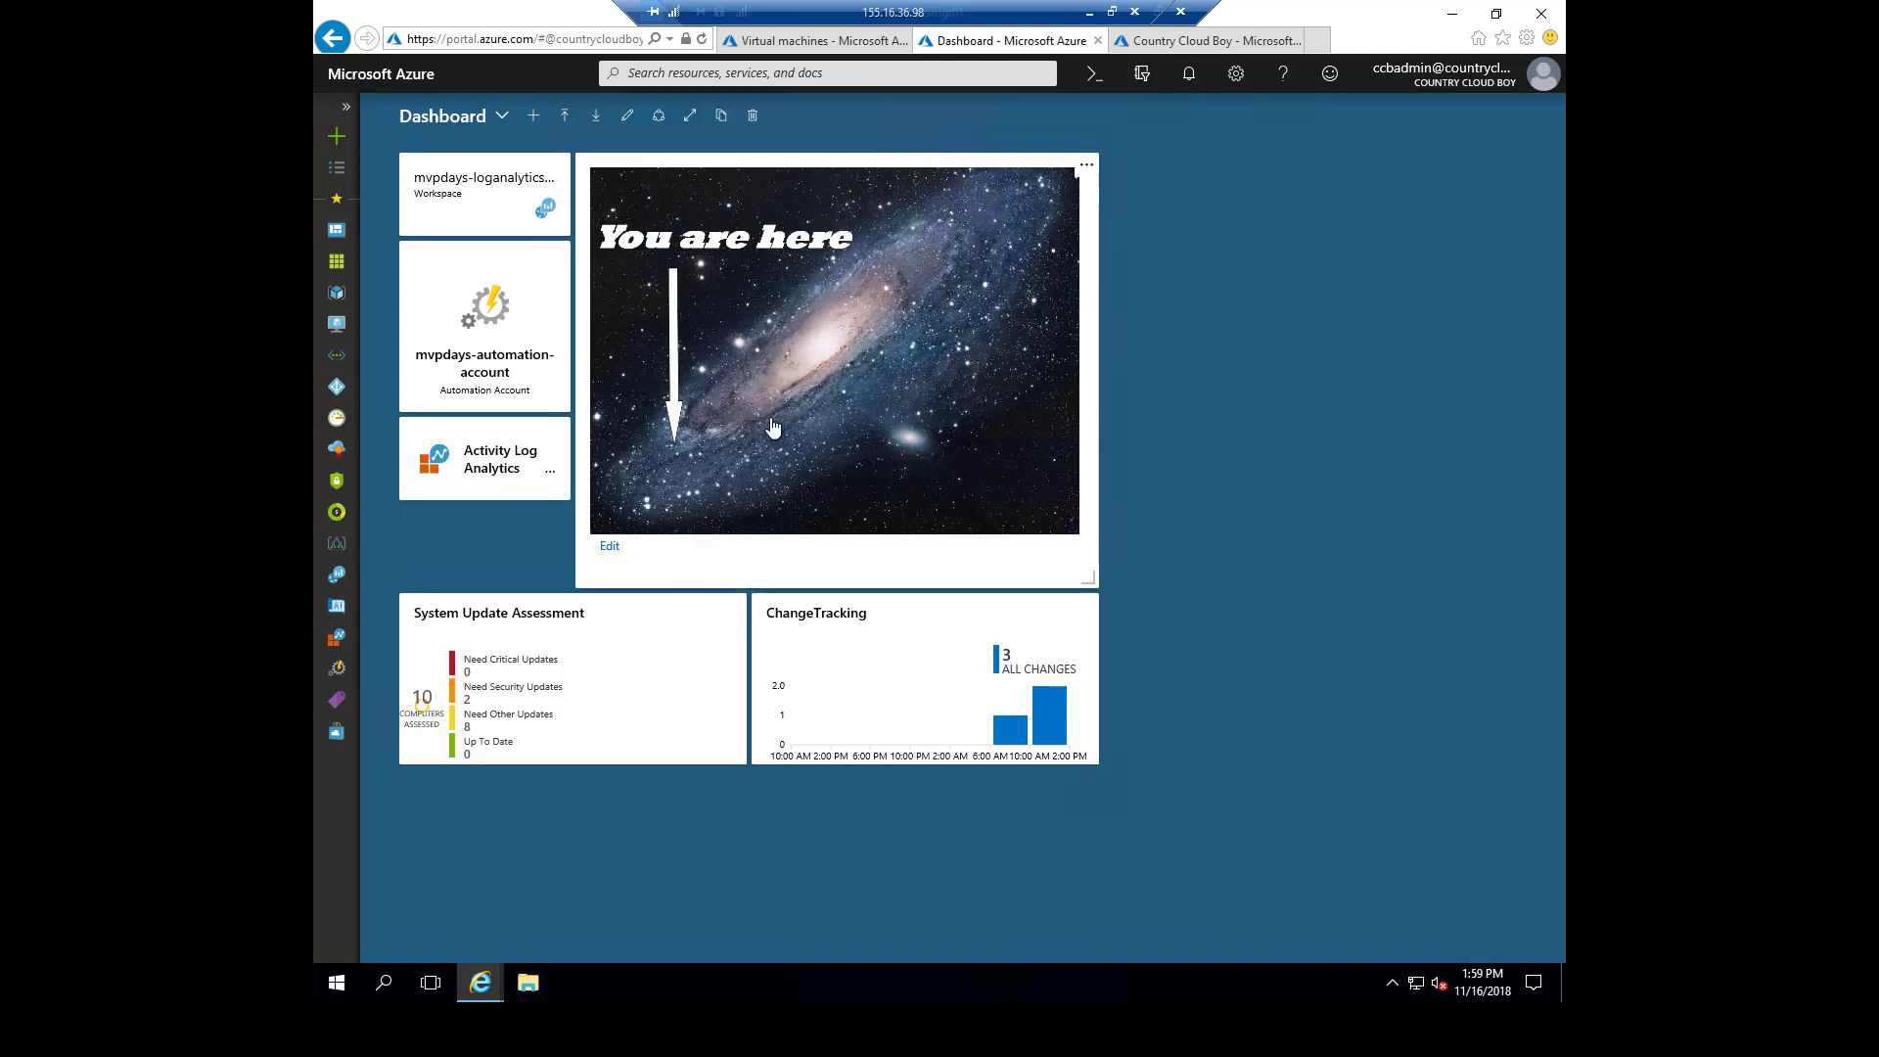
Step: Show mvpdays-loganalytics-workspace's Advanced settings, reporting 14 Windows computers connected
left_click(480, 189)
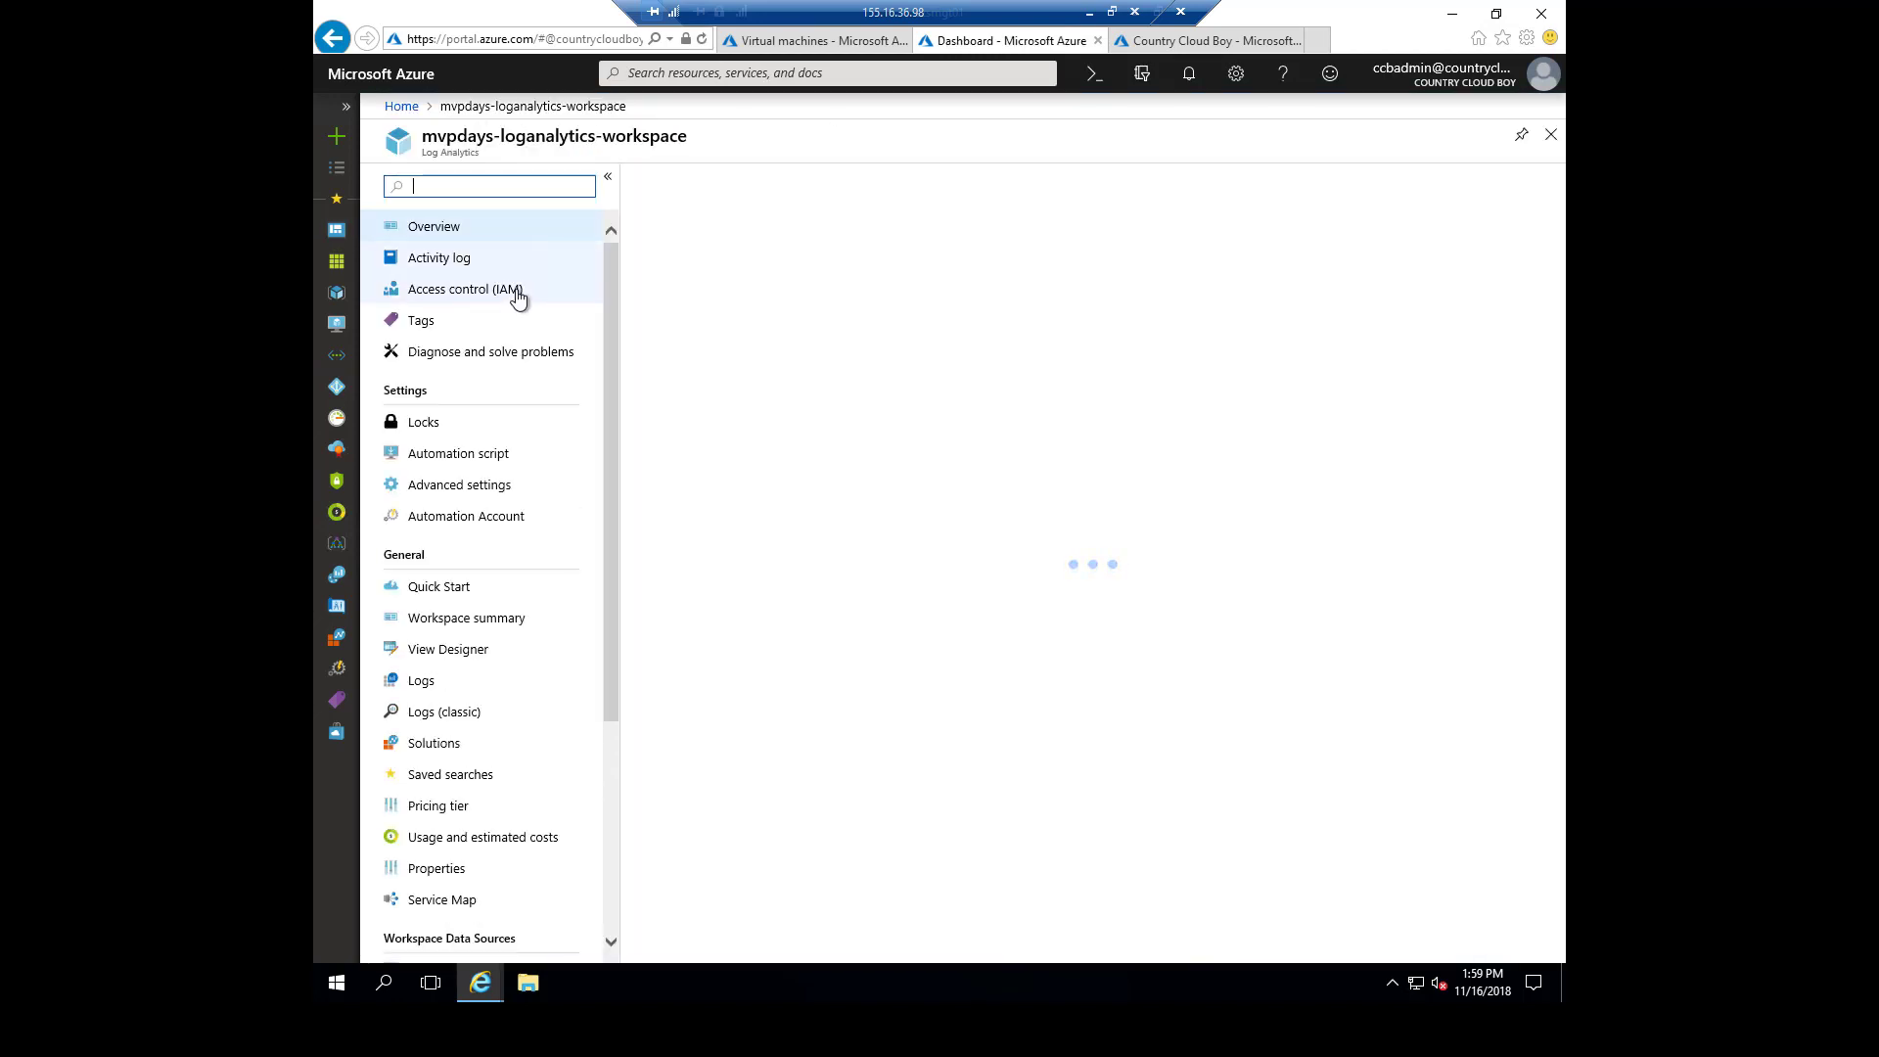
left_click(452, 484)
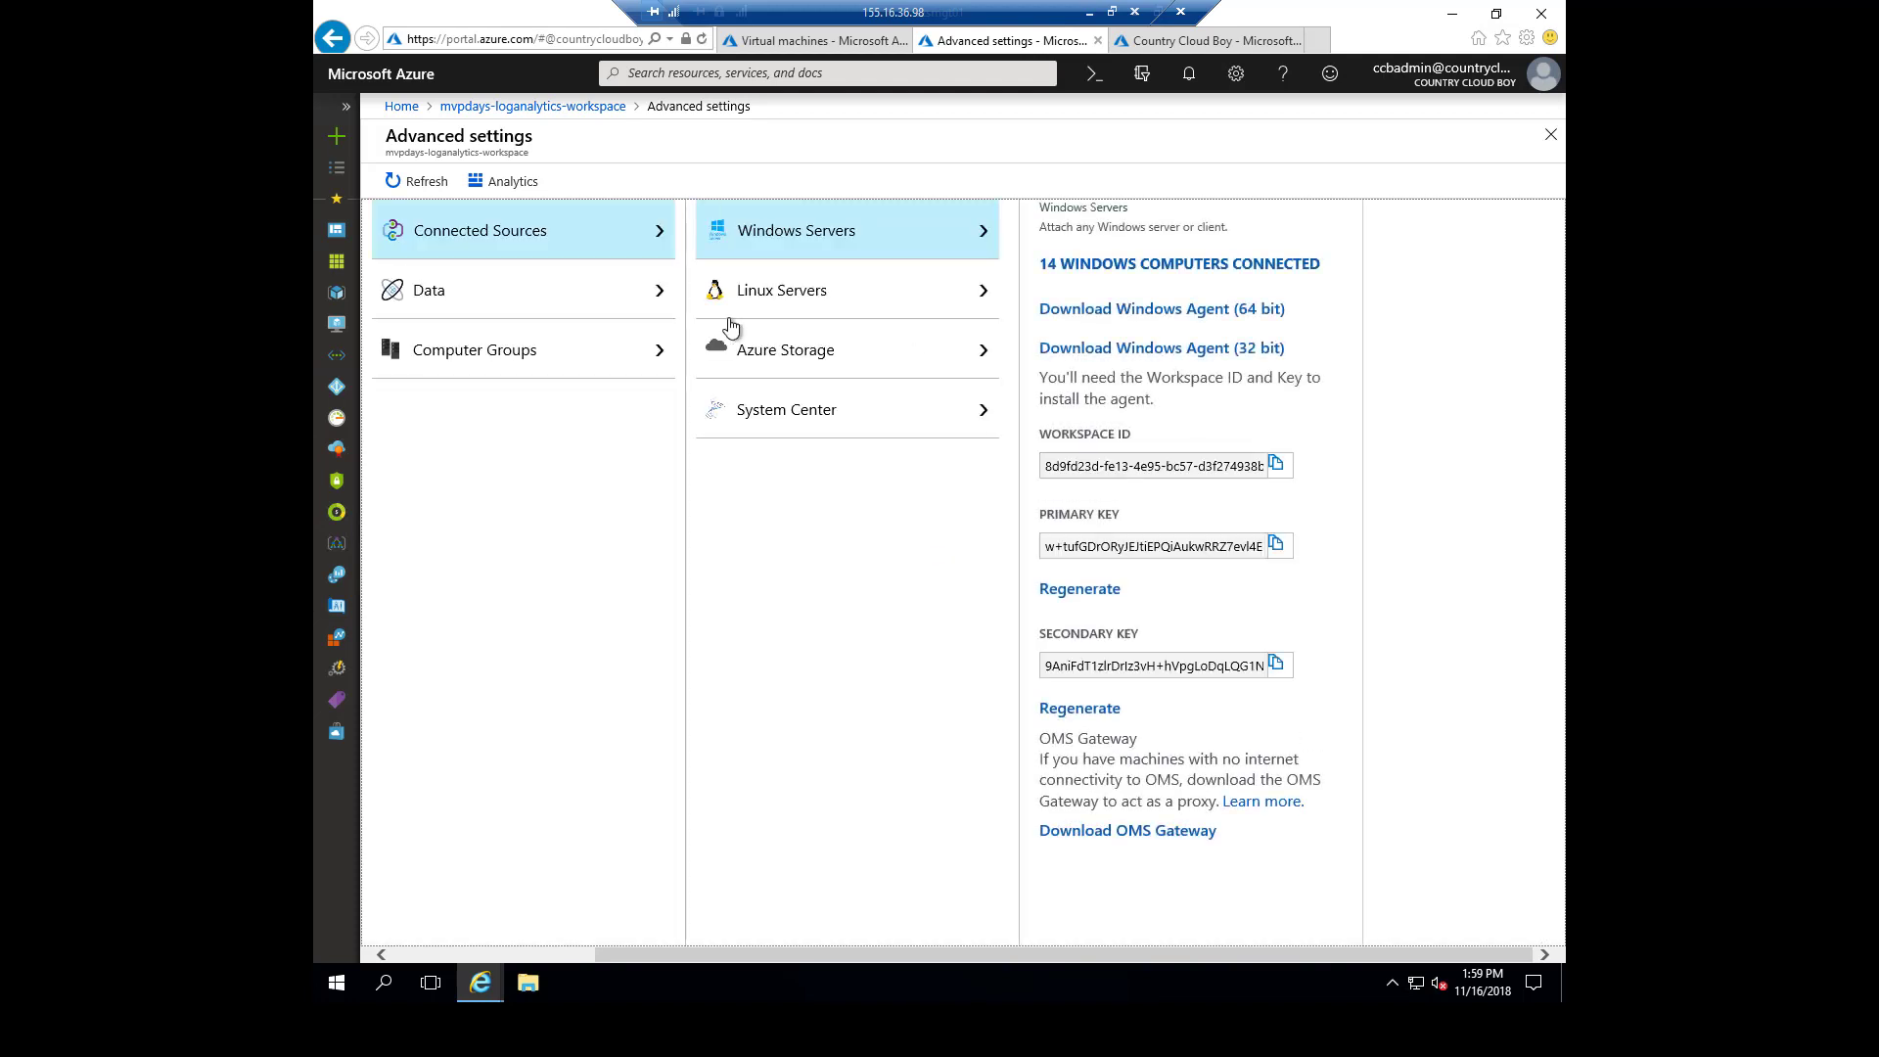
Step: Review the heartbeat log of the 14 connected Windows computers, then return to the dashboard
left_click(1150, 266)
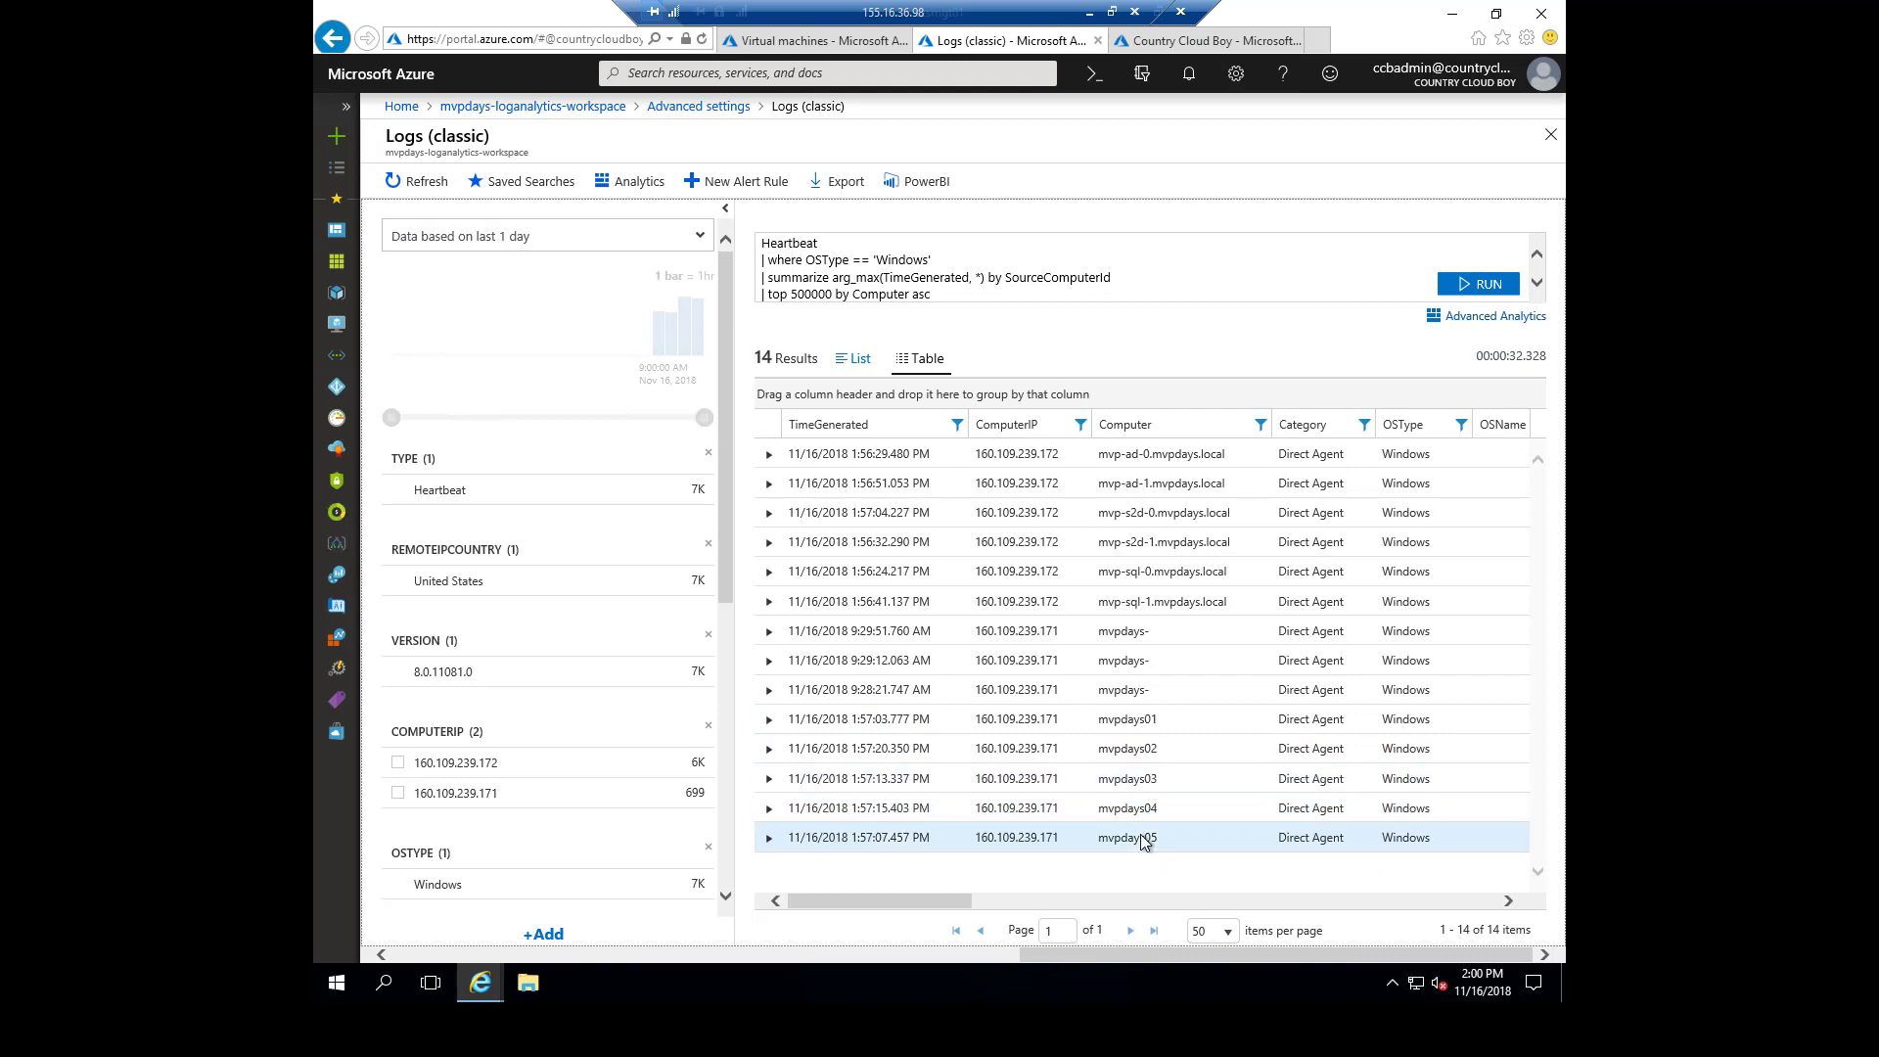
left_click(337, 231)
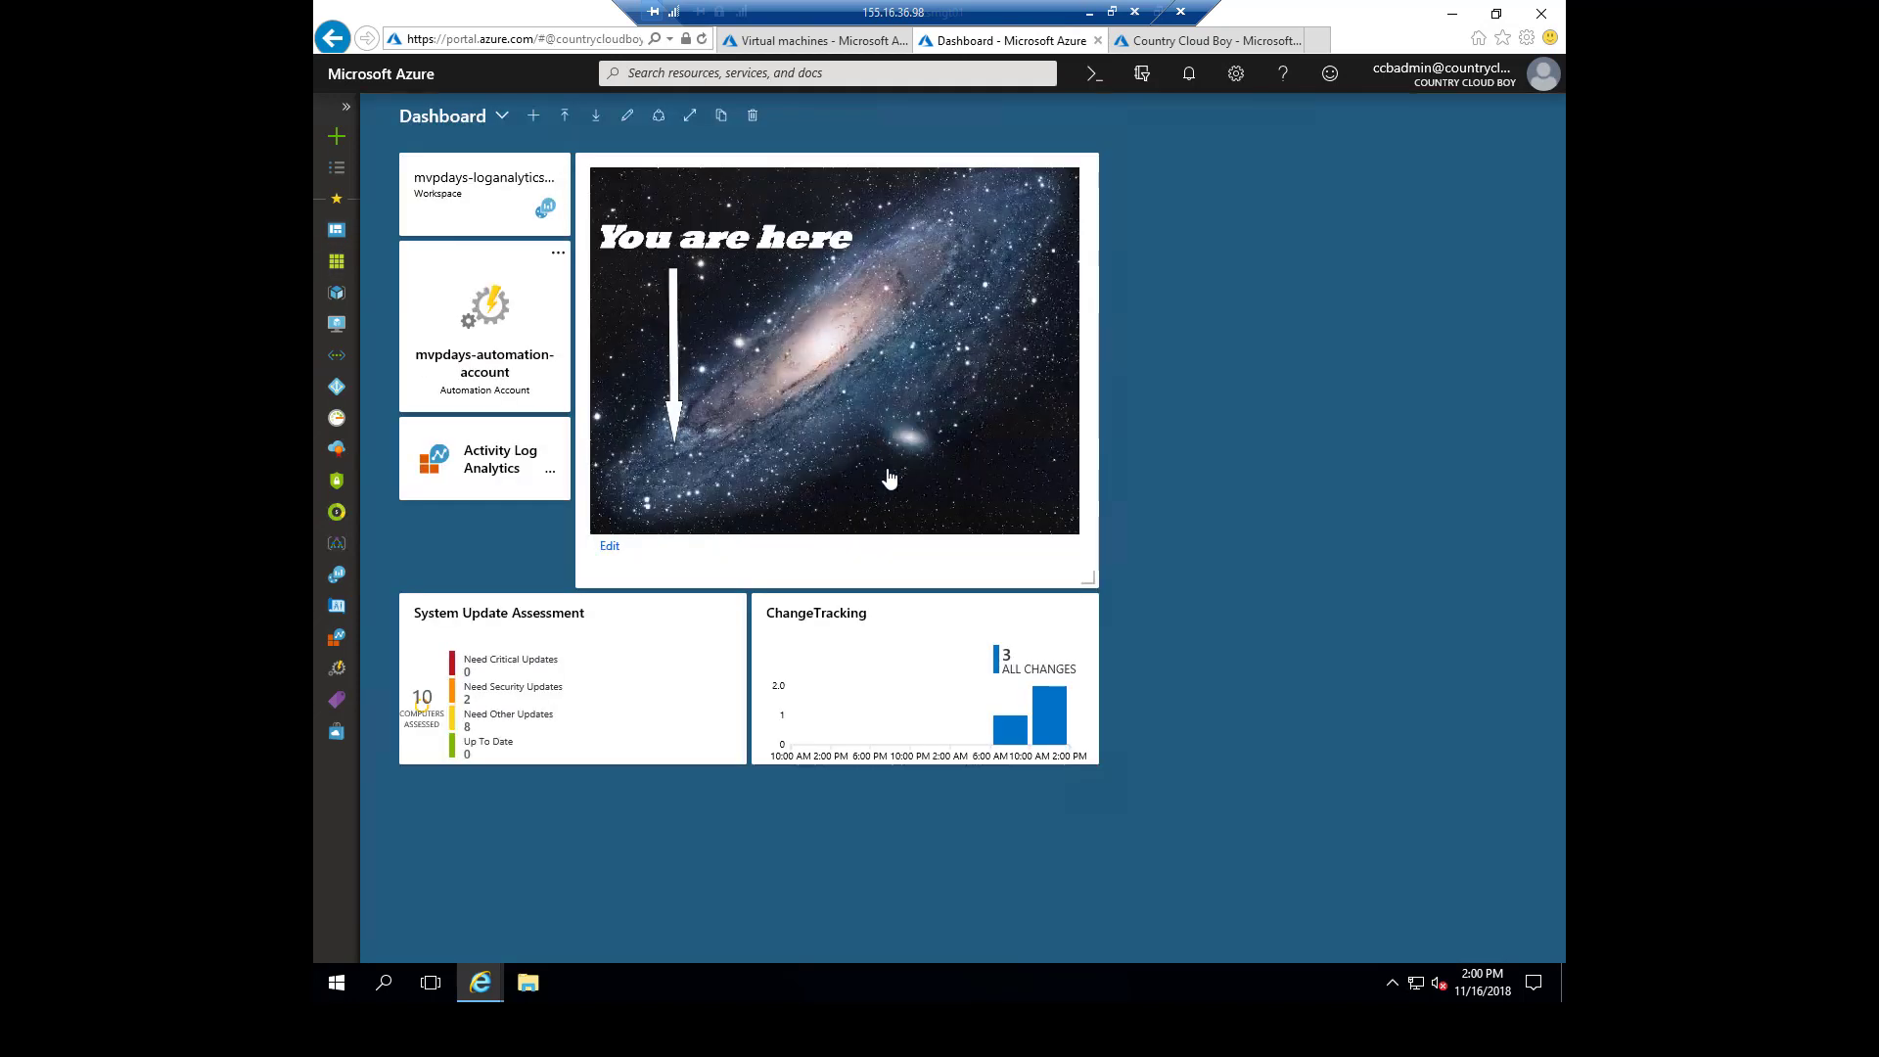
Step: Show mvpdays-automation-account's Update management page with its 9 machines
left_click(494, 364)
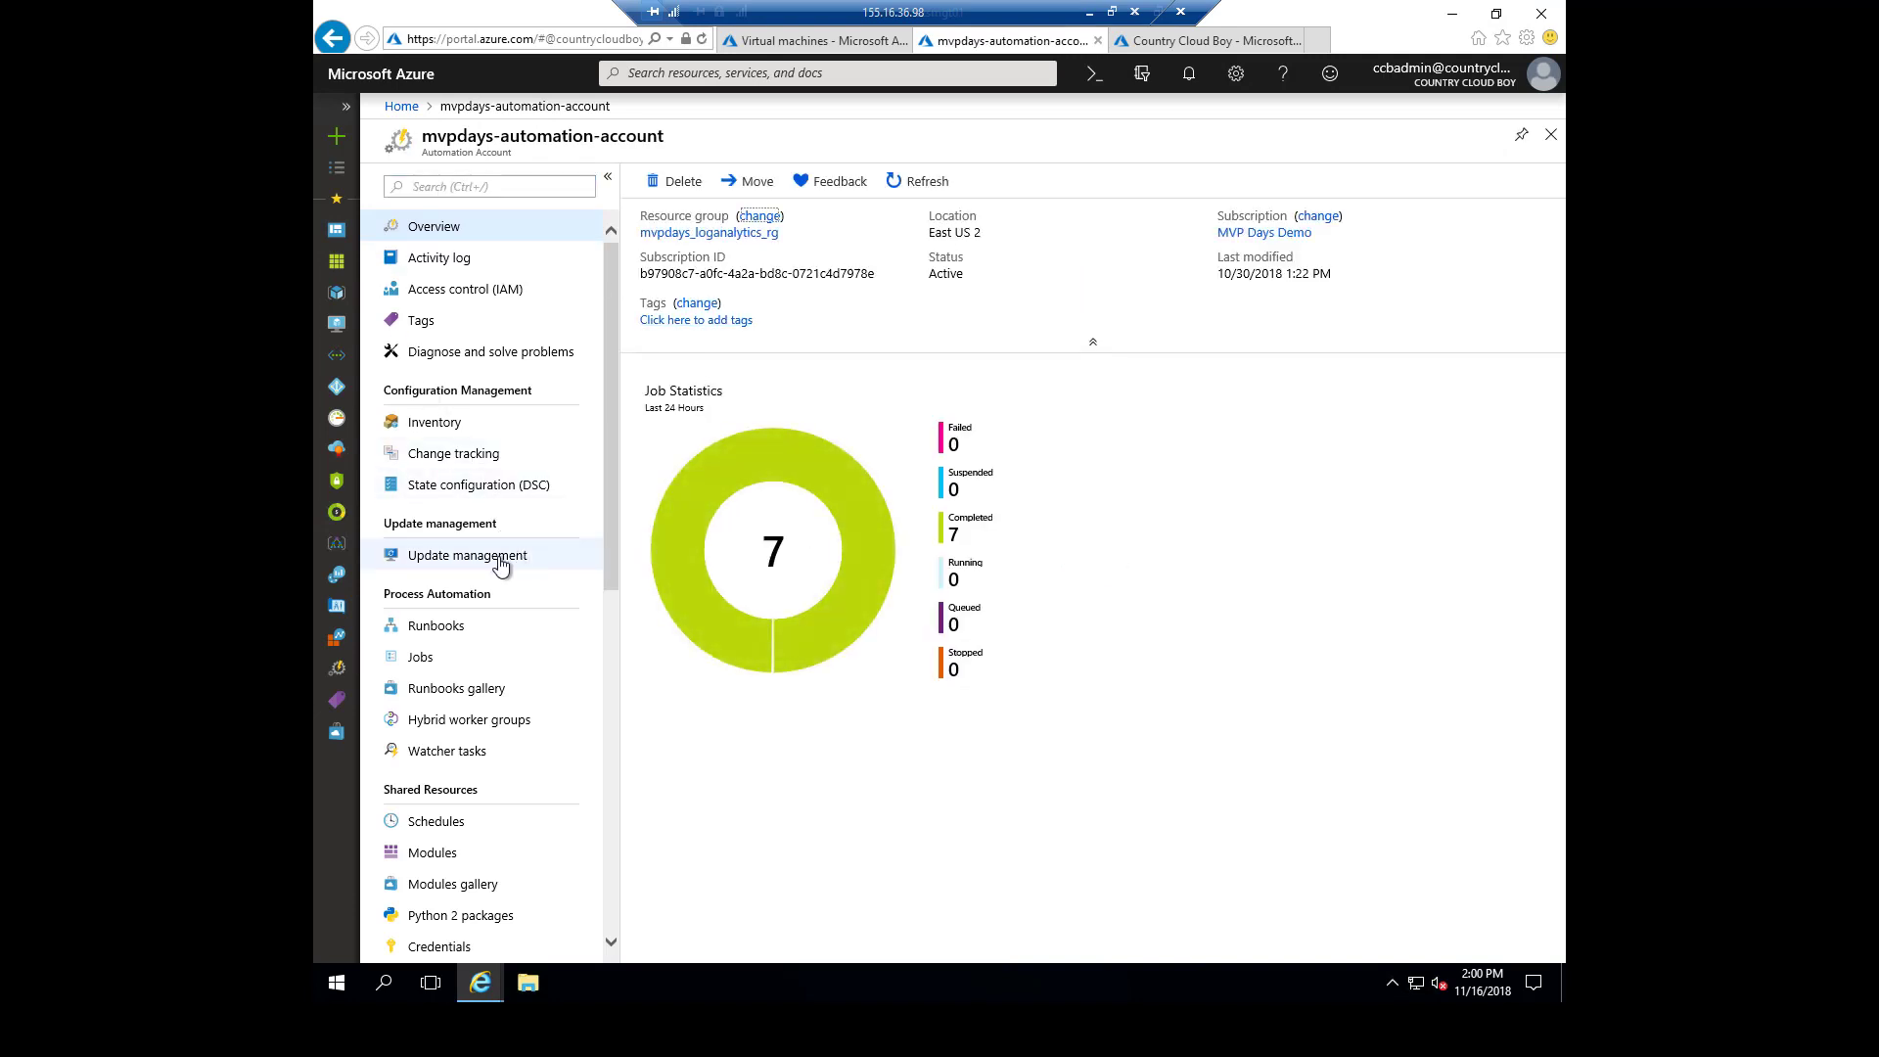
left_click(455, 558)
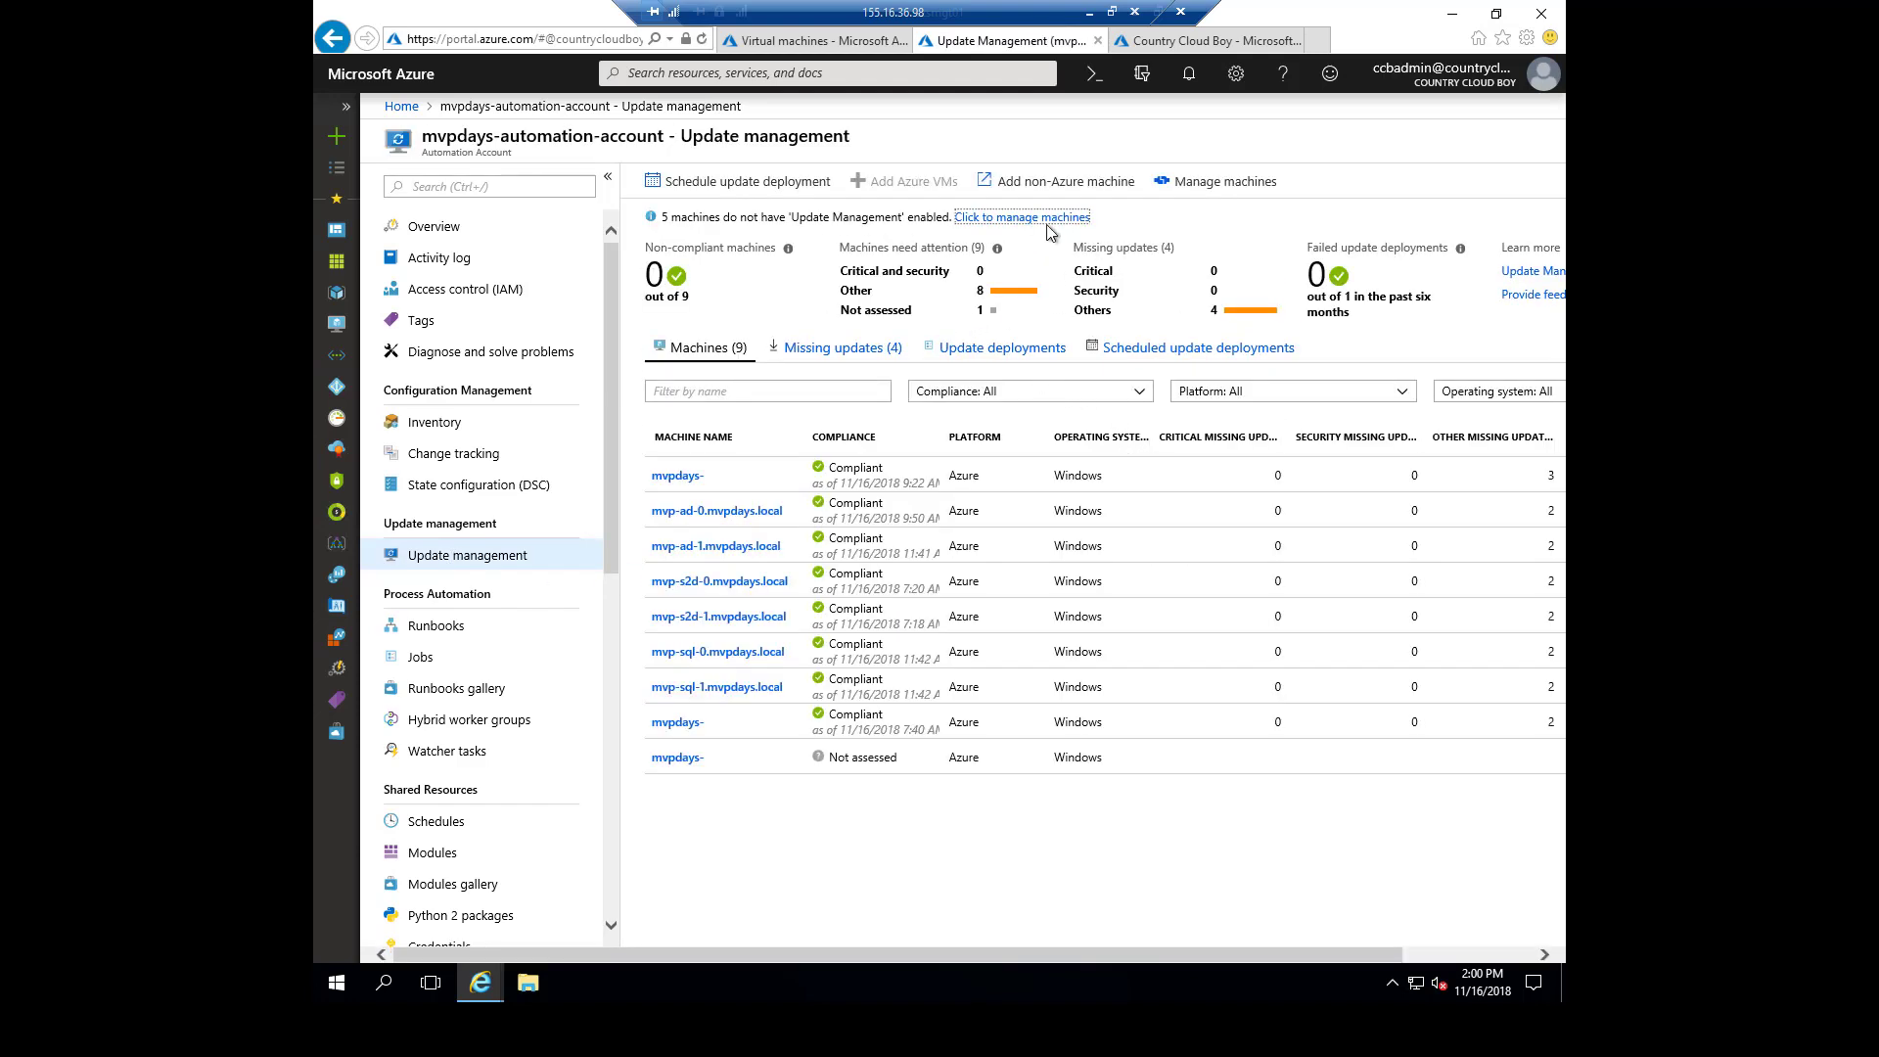
Step: Enable Update Management on all available and future machines, then dismiss the success notifications
left_click(1186, 194)
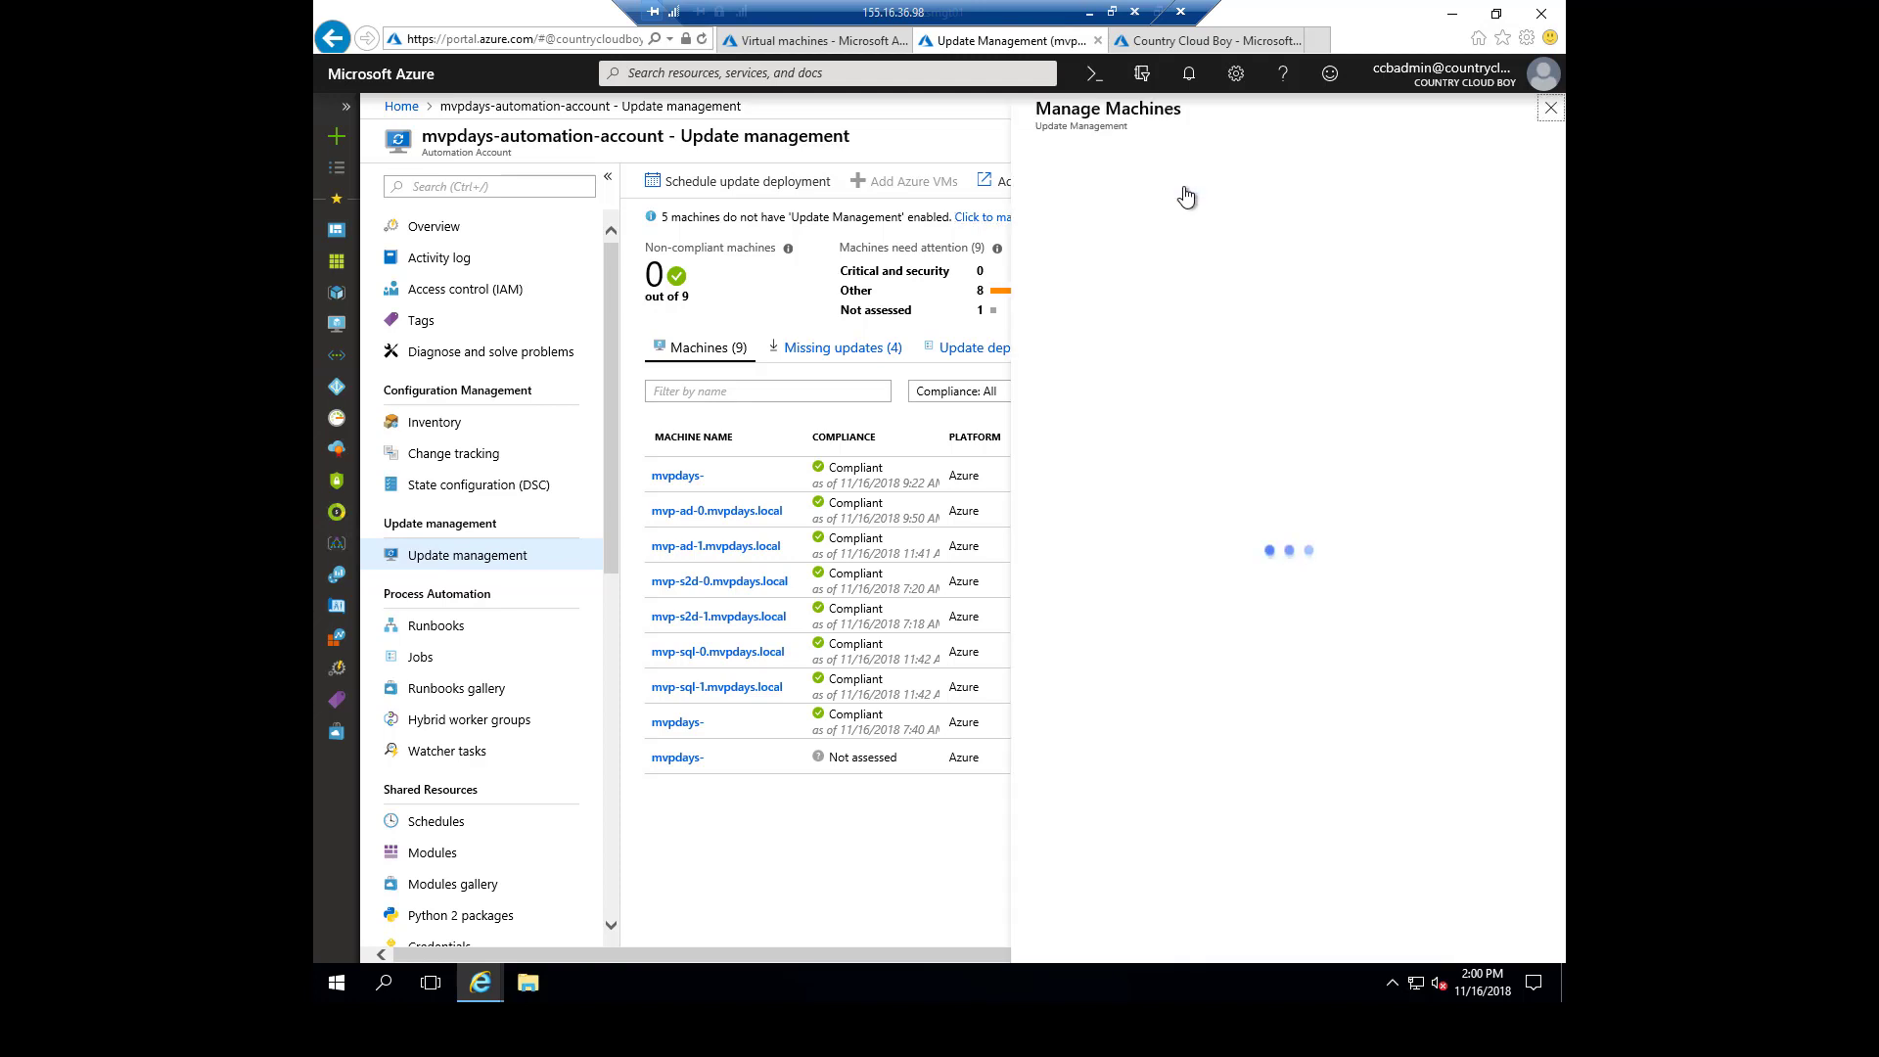
left_click(1123, 271)
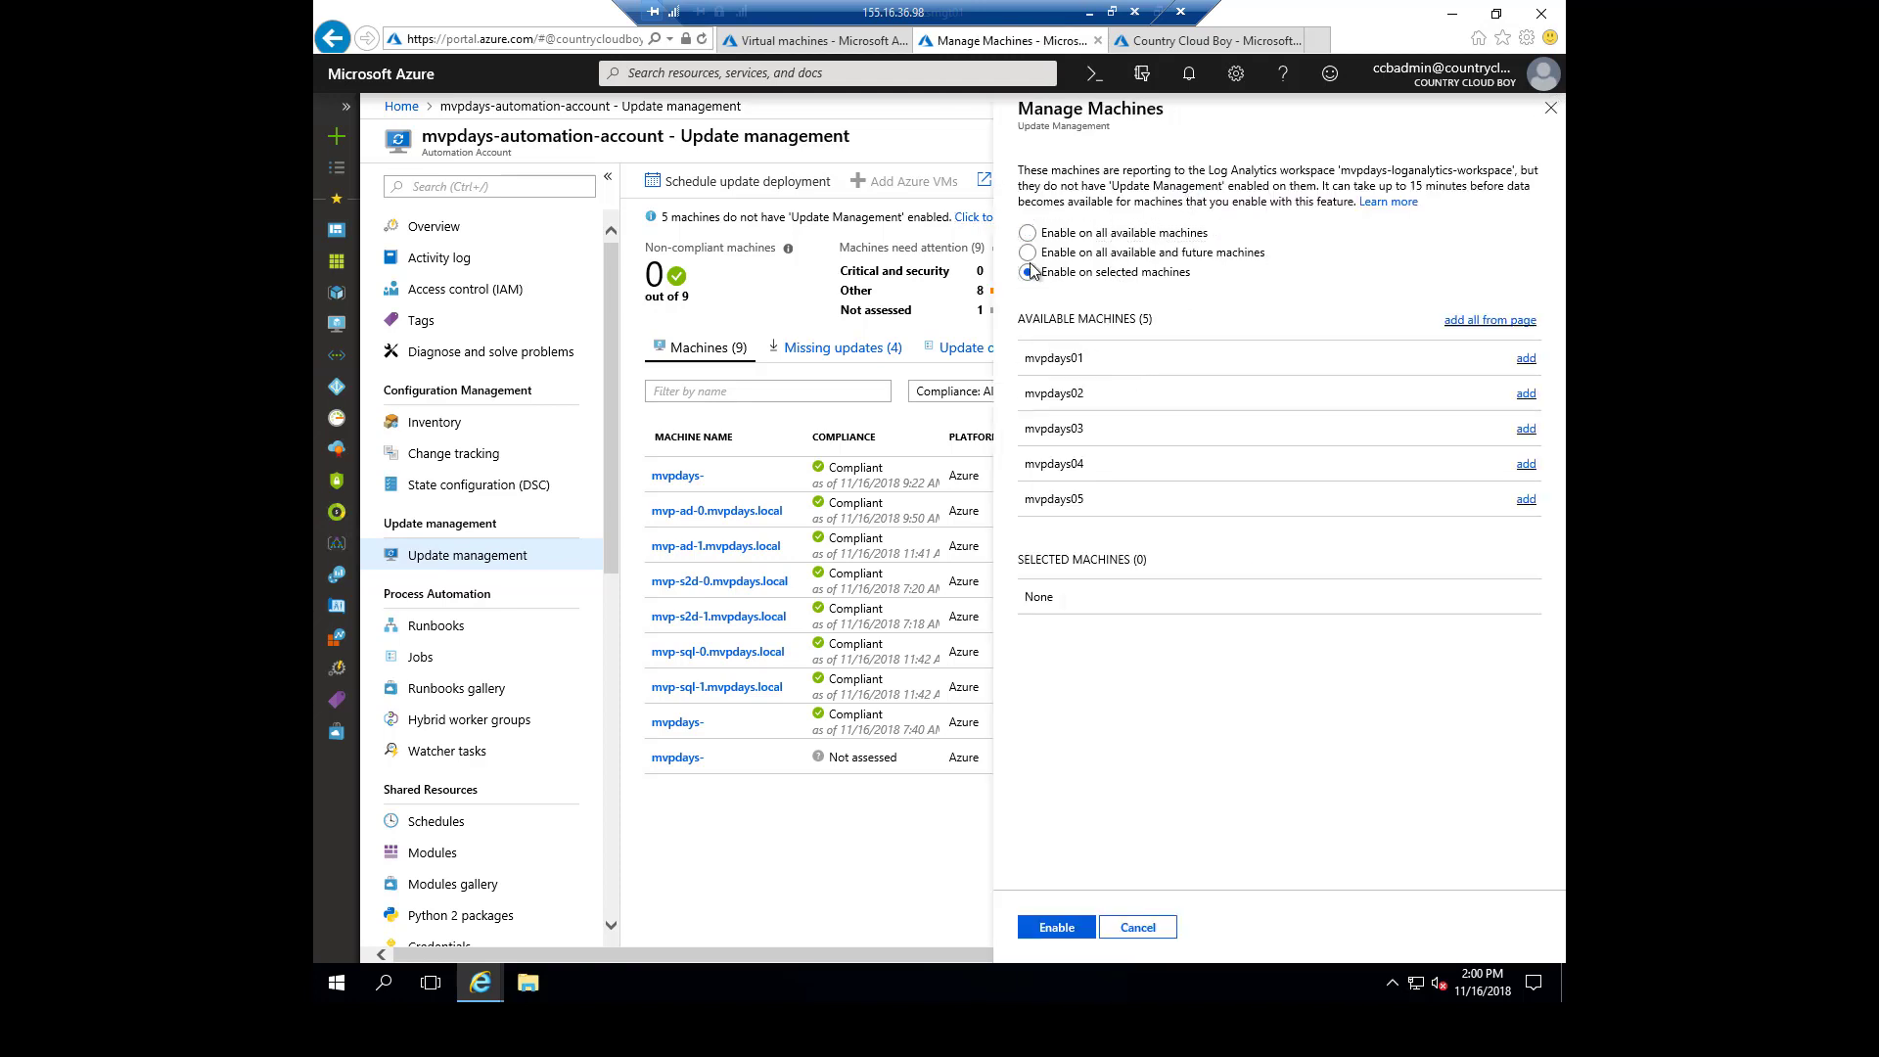
left_click(1106, 256)
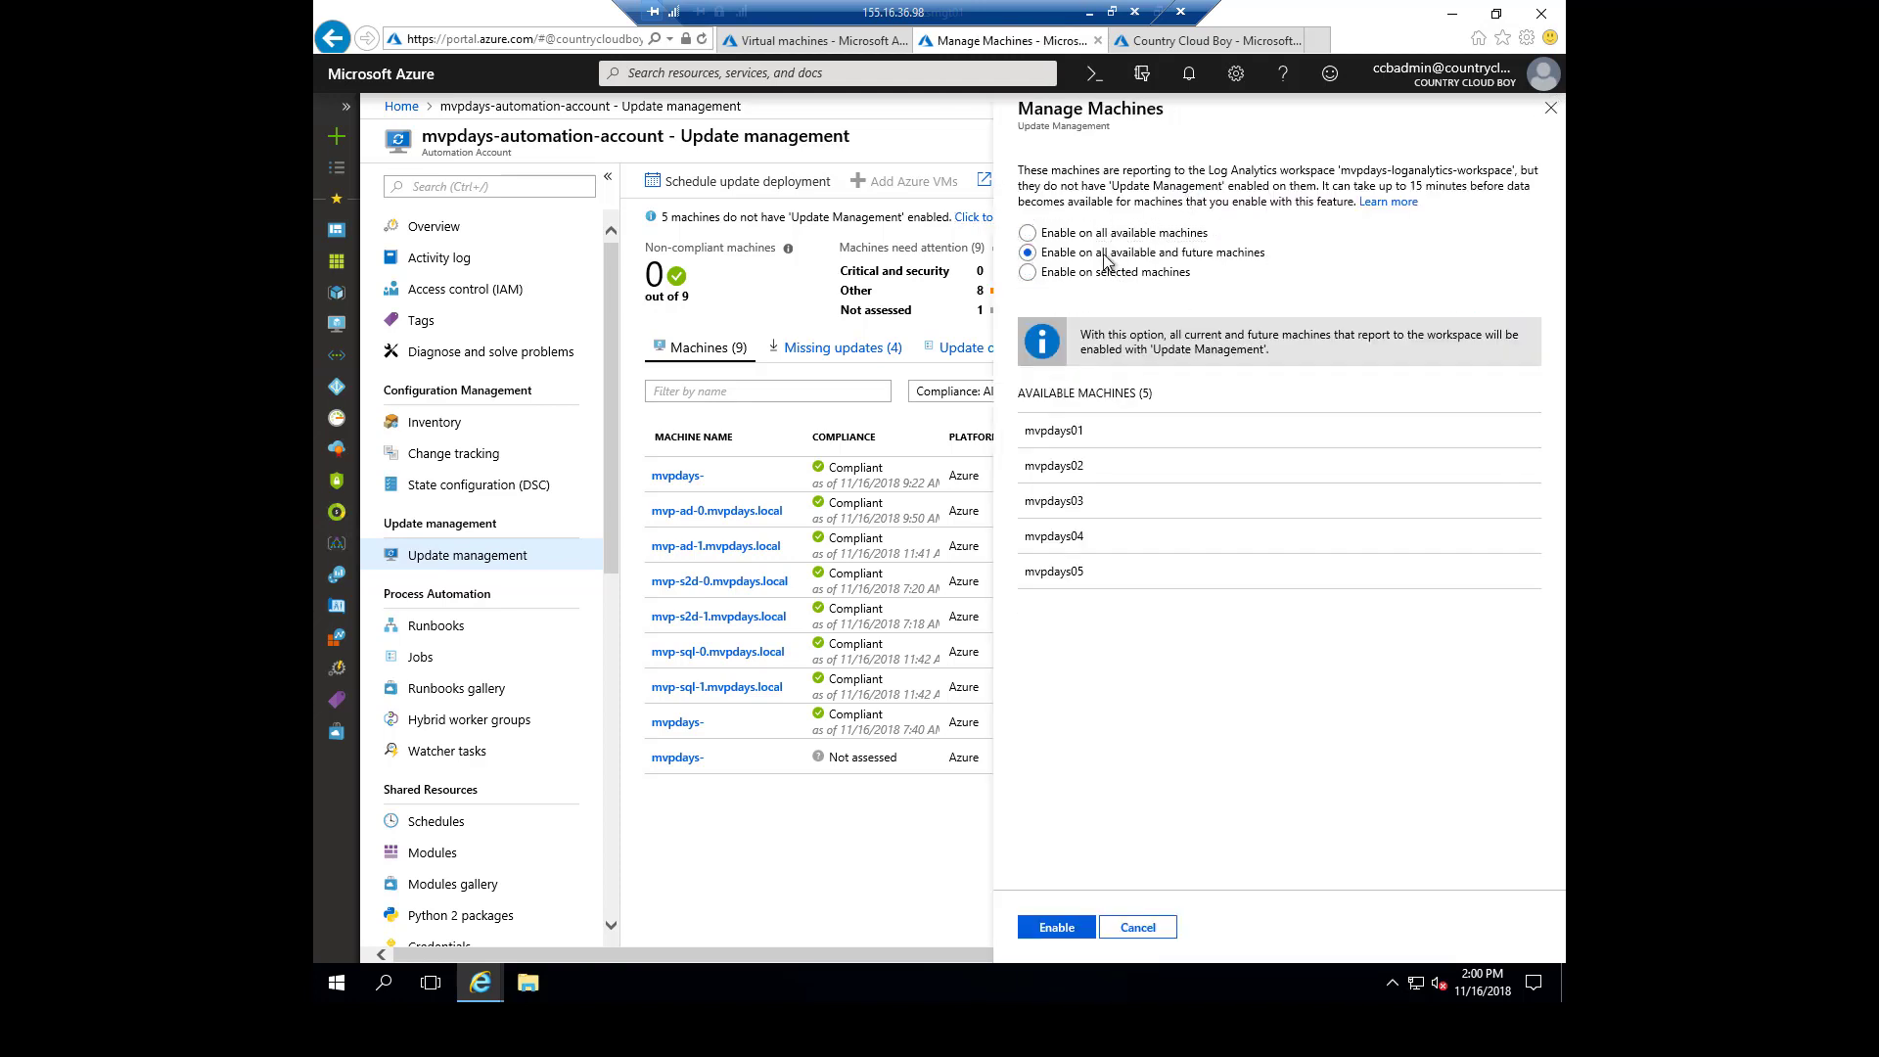
left_click(1058, 930)
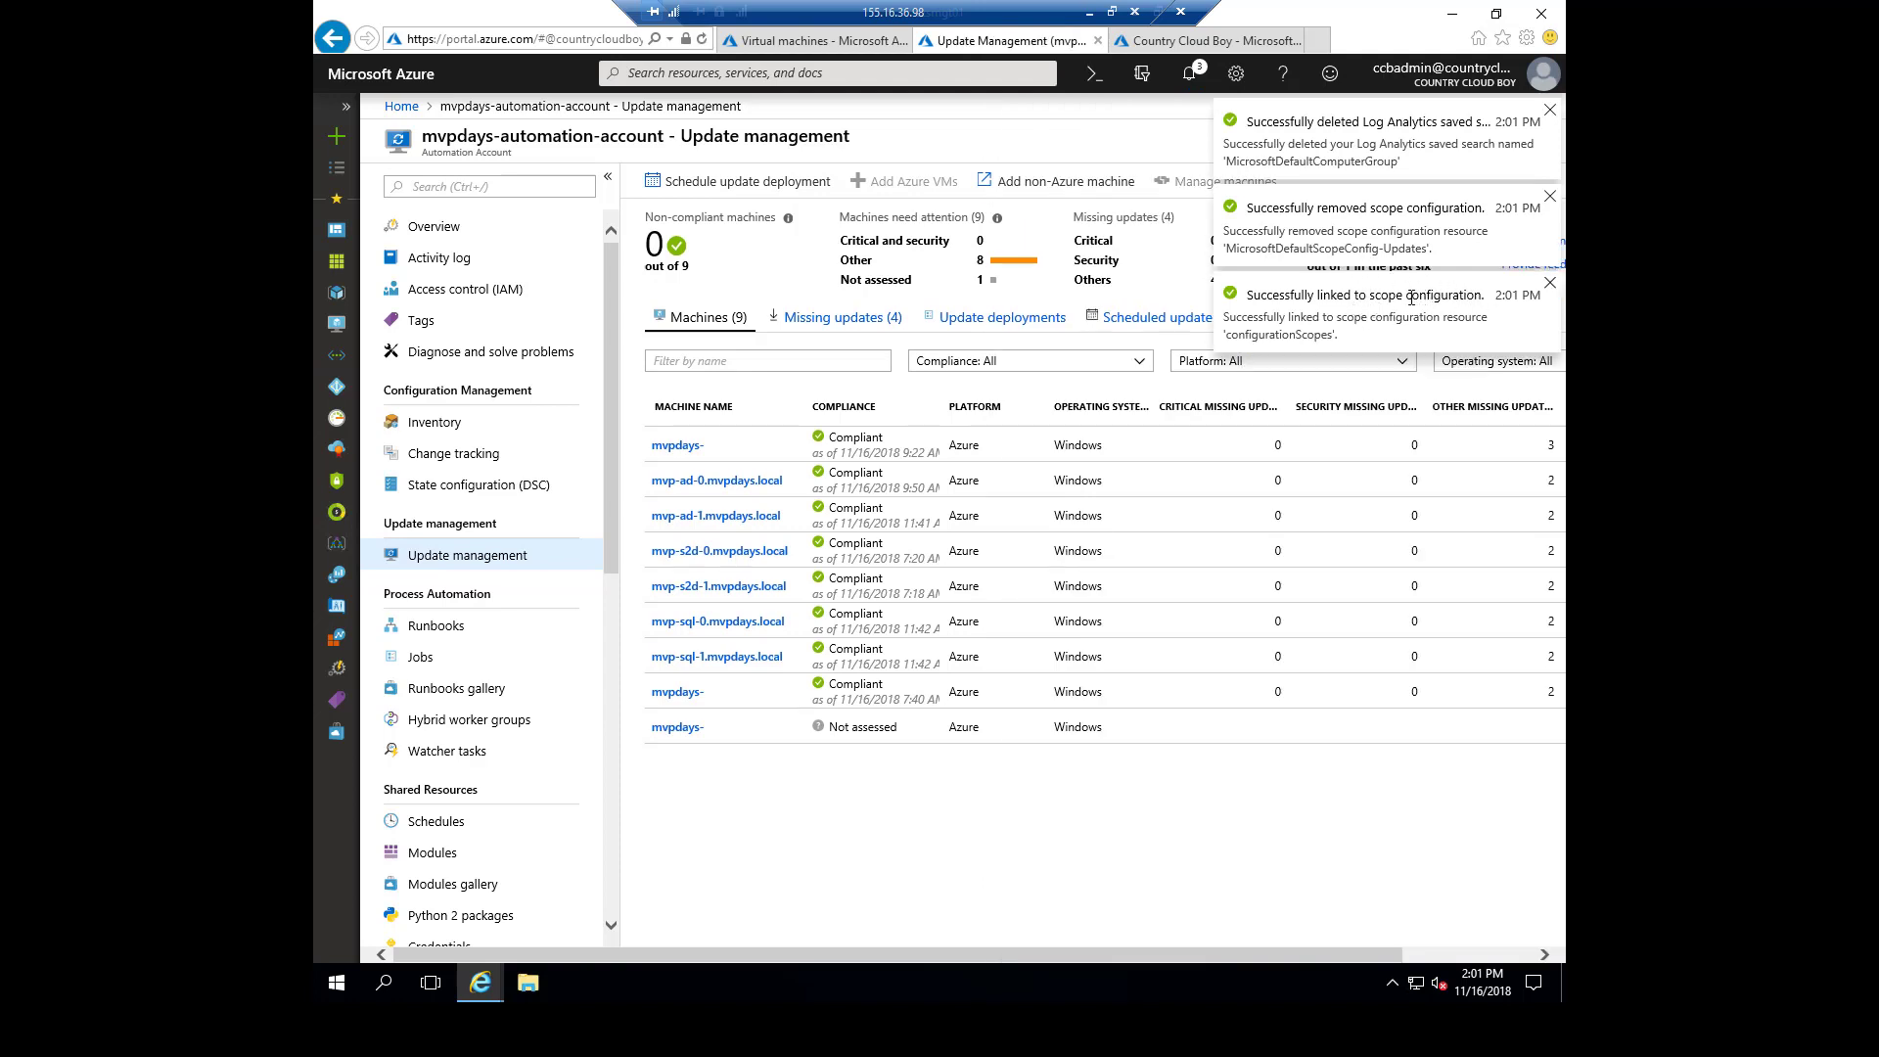
left_click(1549, 284)
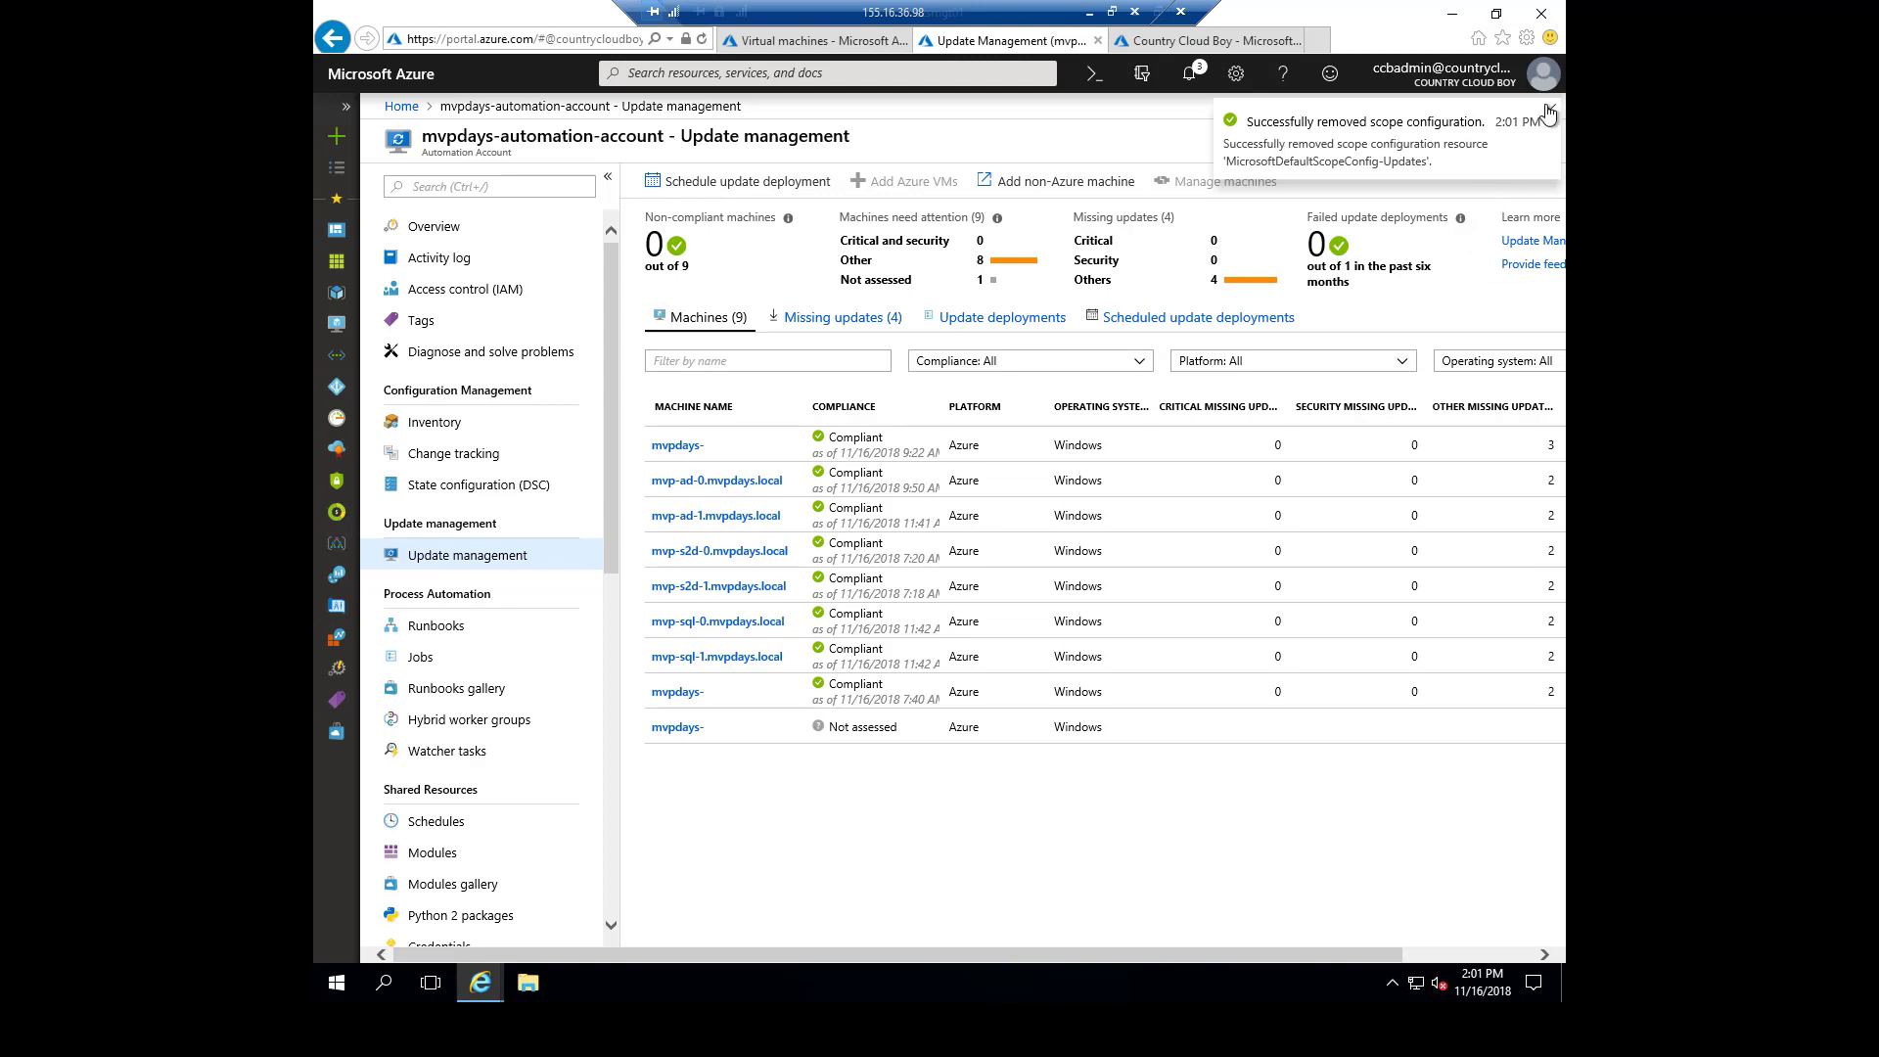
left_click(1550, 109)
Step: From Inventory, enable Change Tracking and Inventory on all available and future machines
left_click(433, 422)
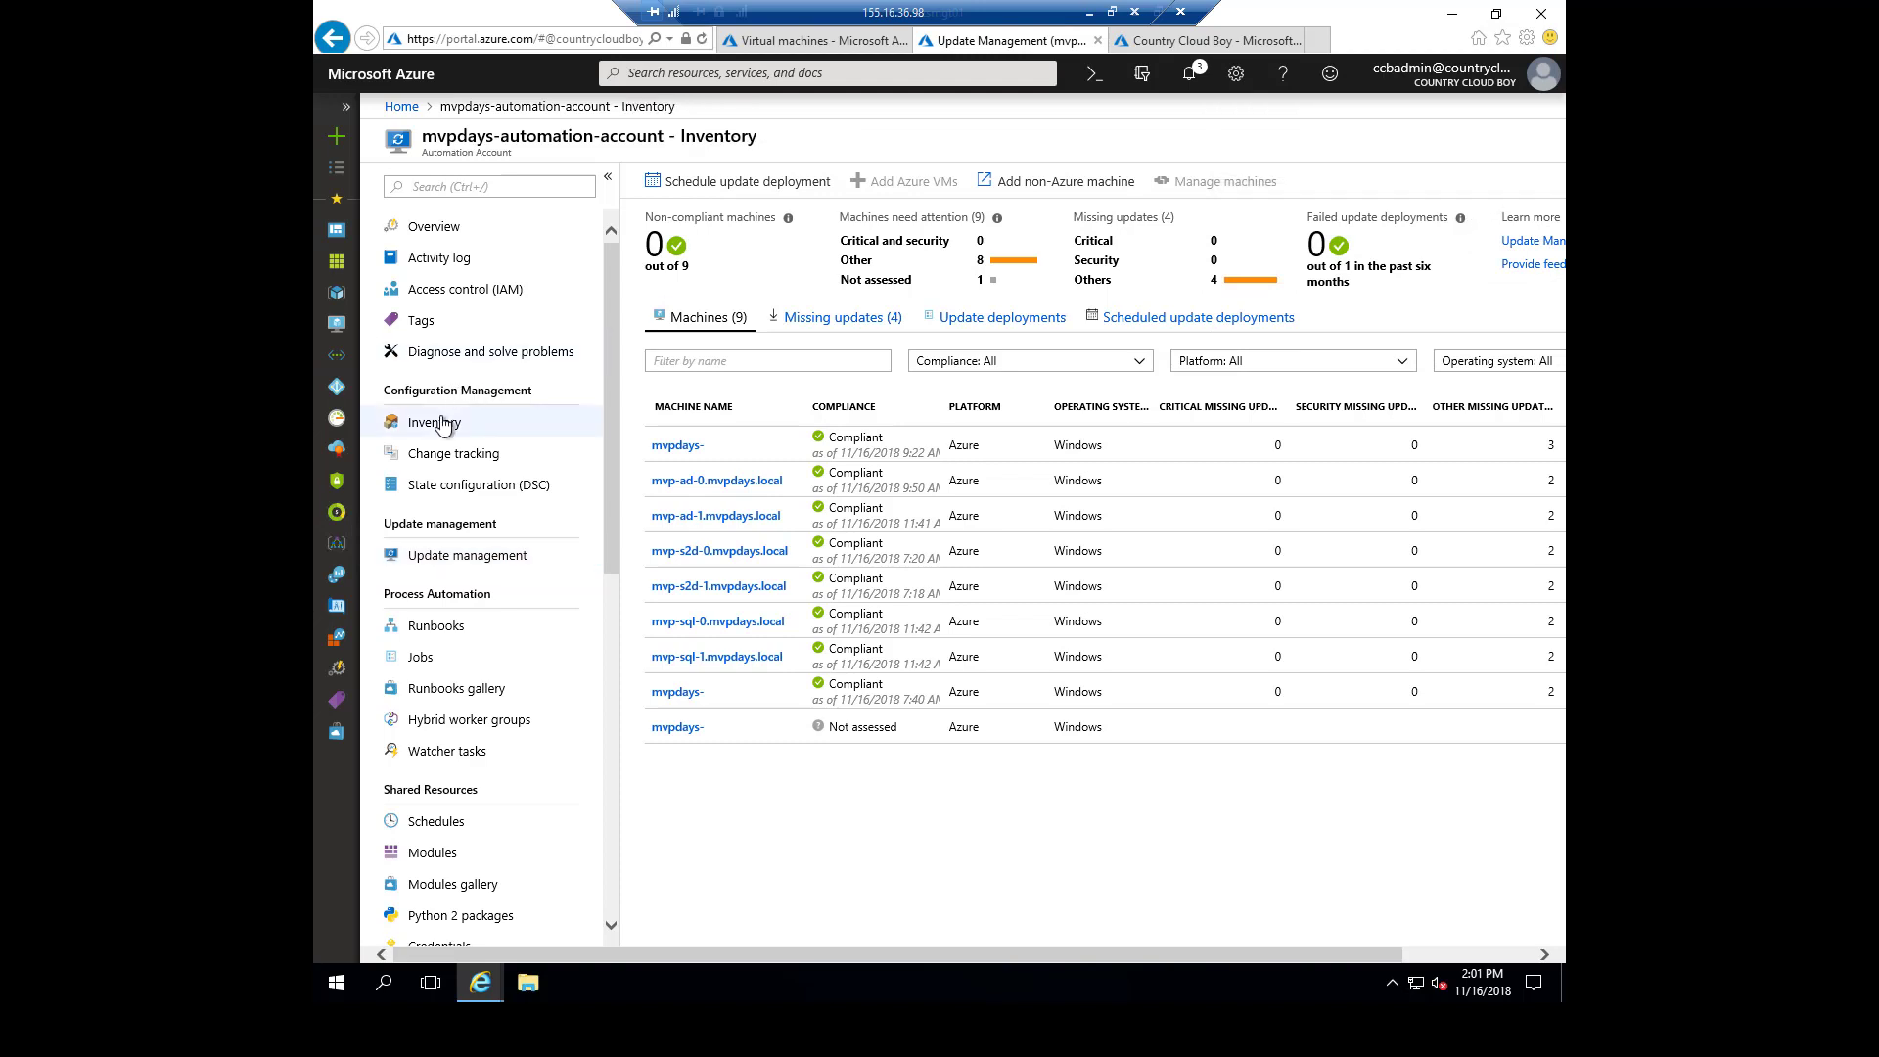
left_click(567, 423)
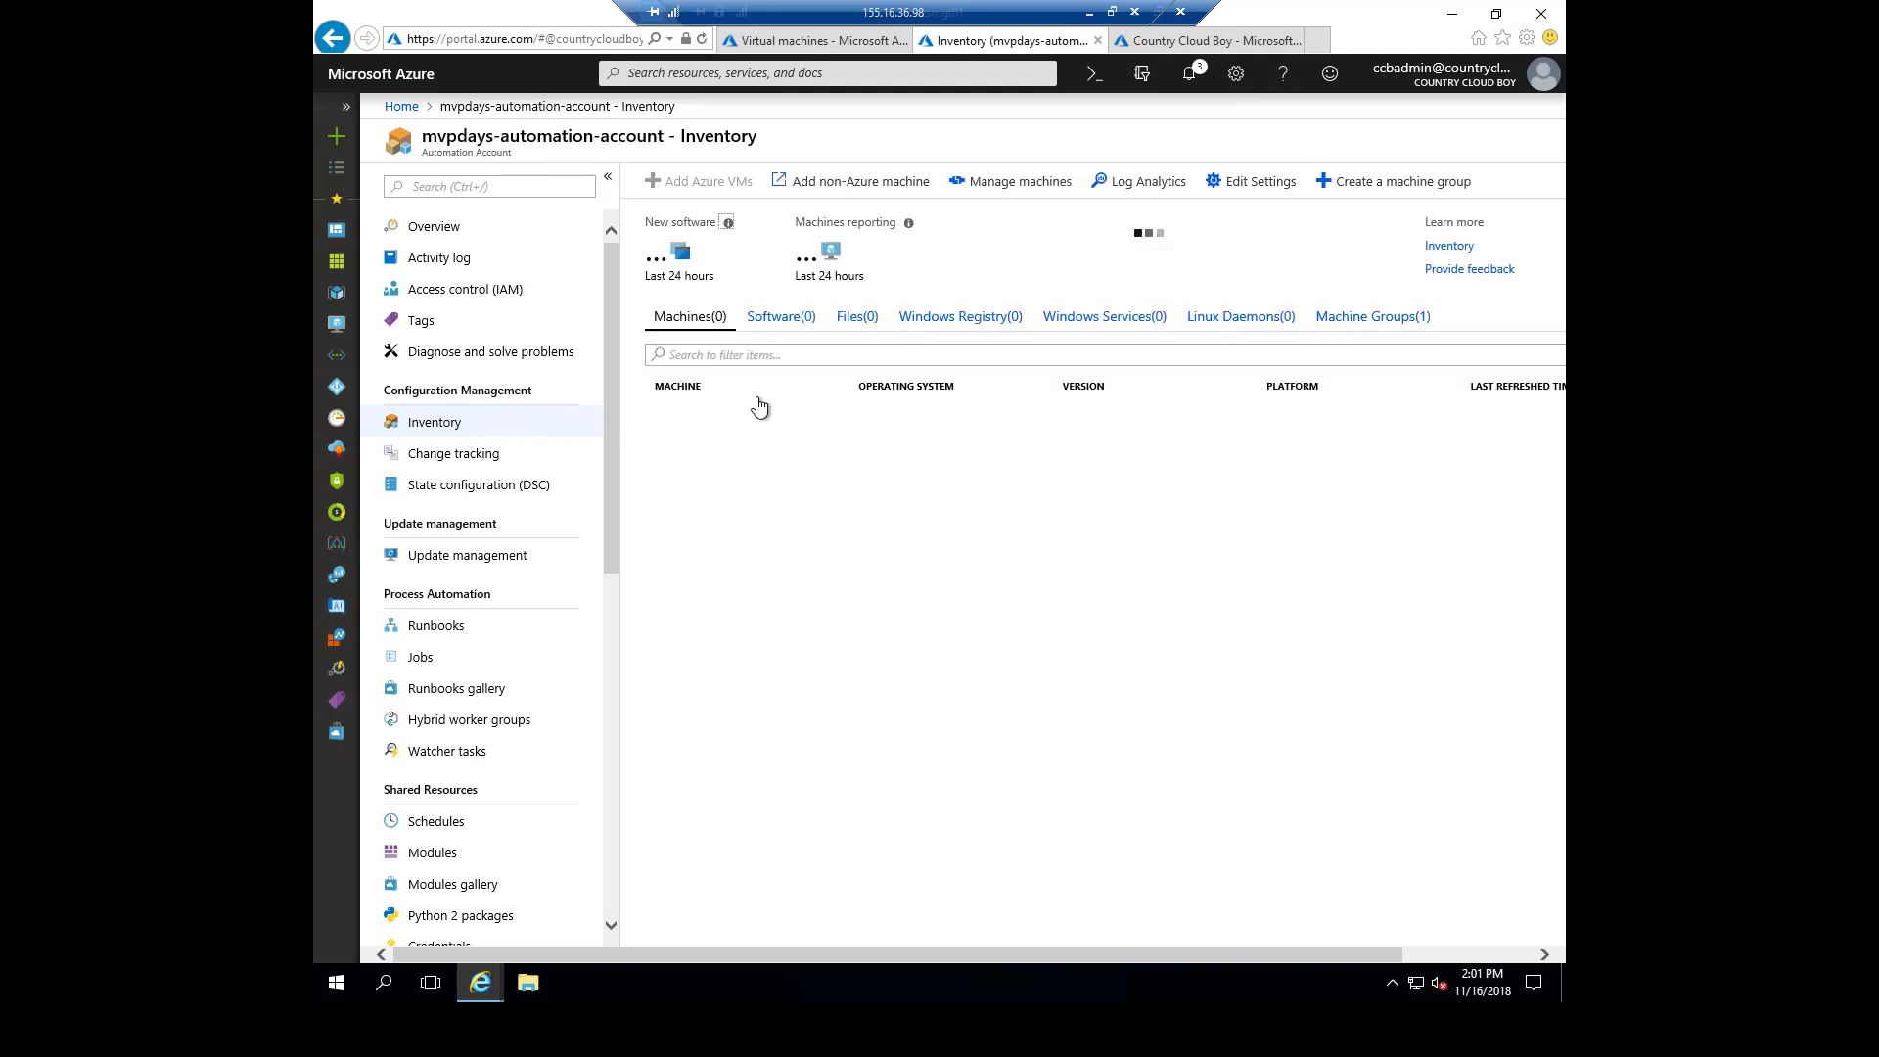
left_click(1013, 186)
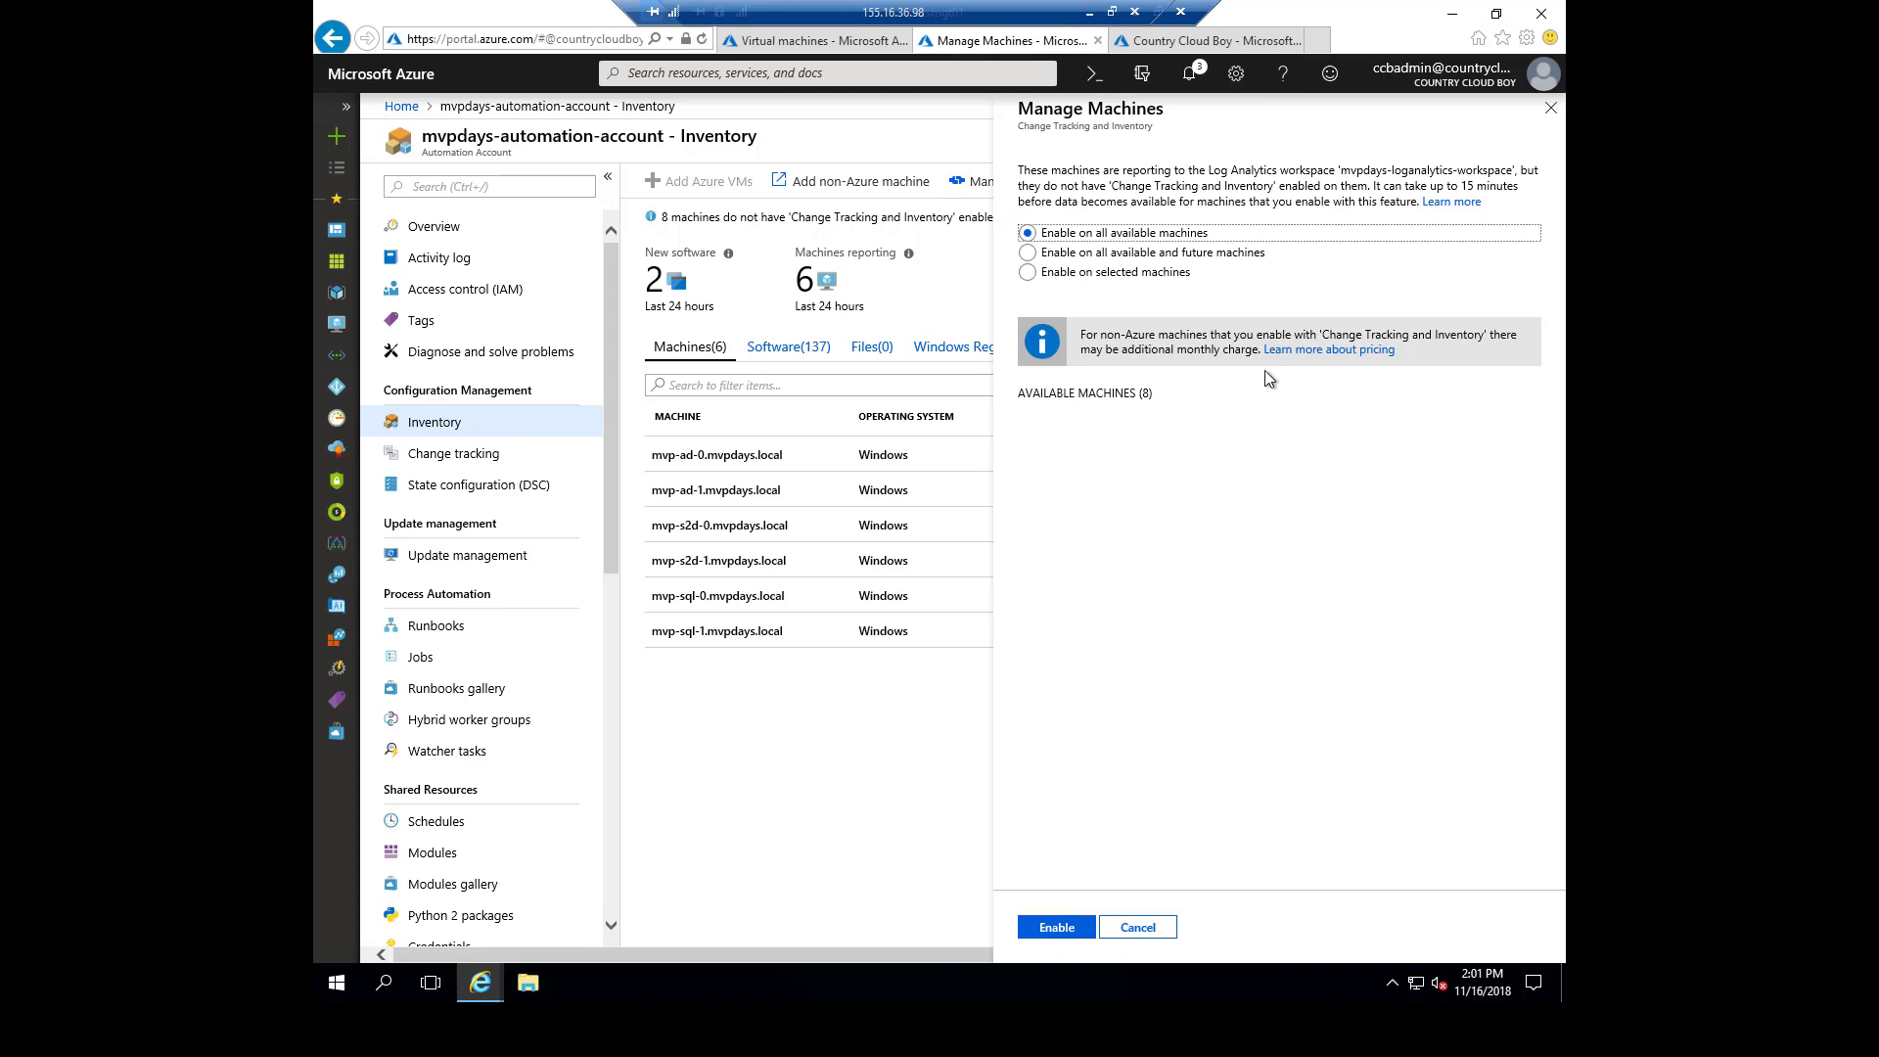
left_click(1158, 253)
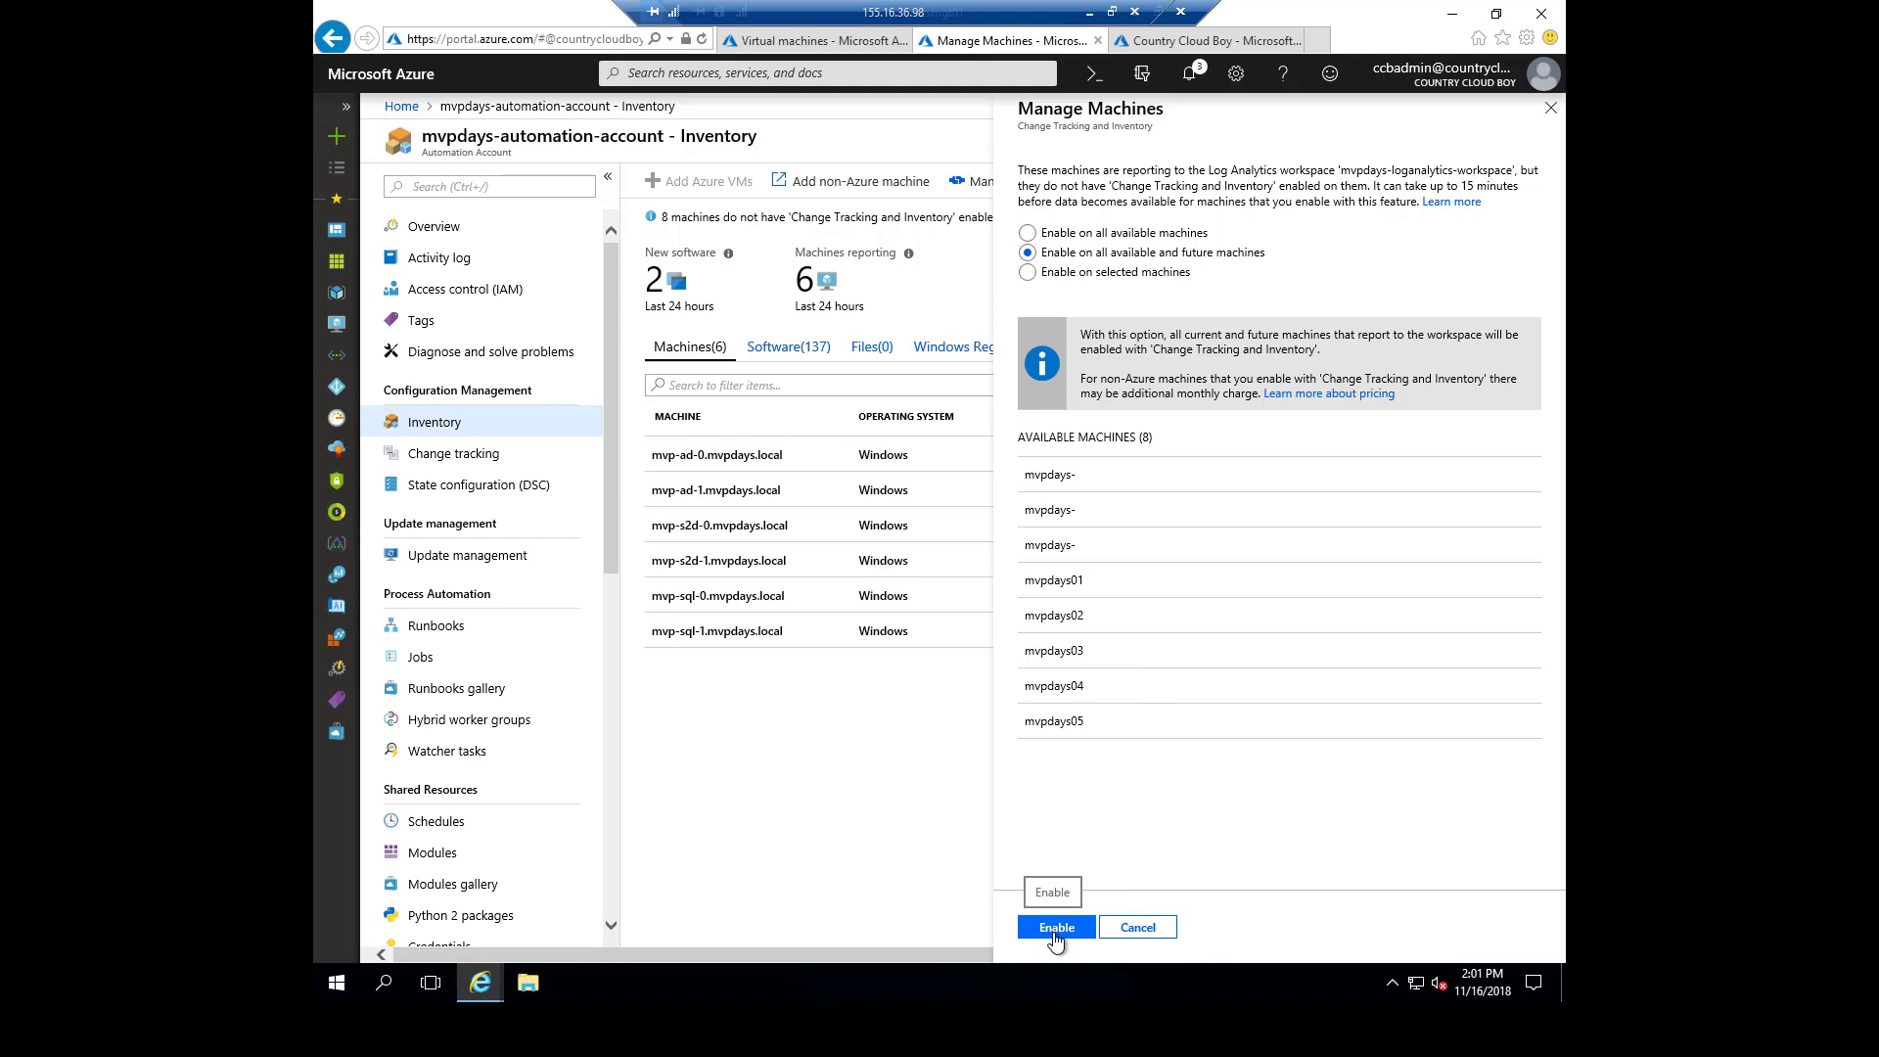
left_click(1055, 930)
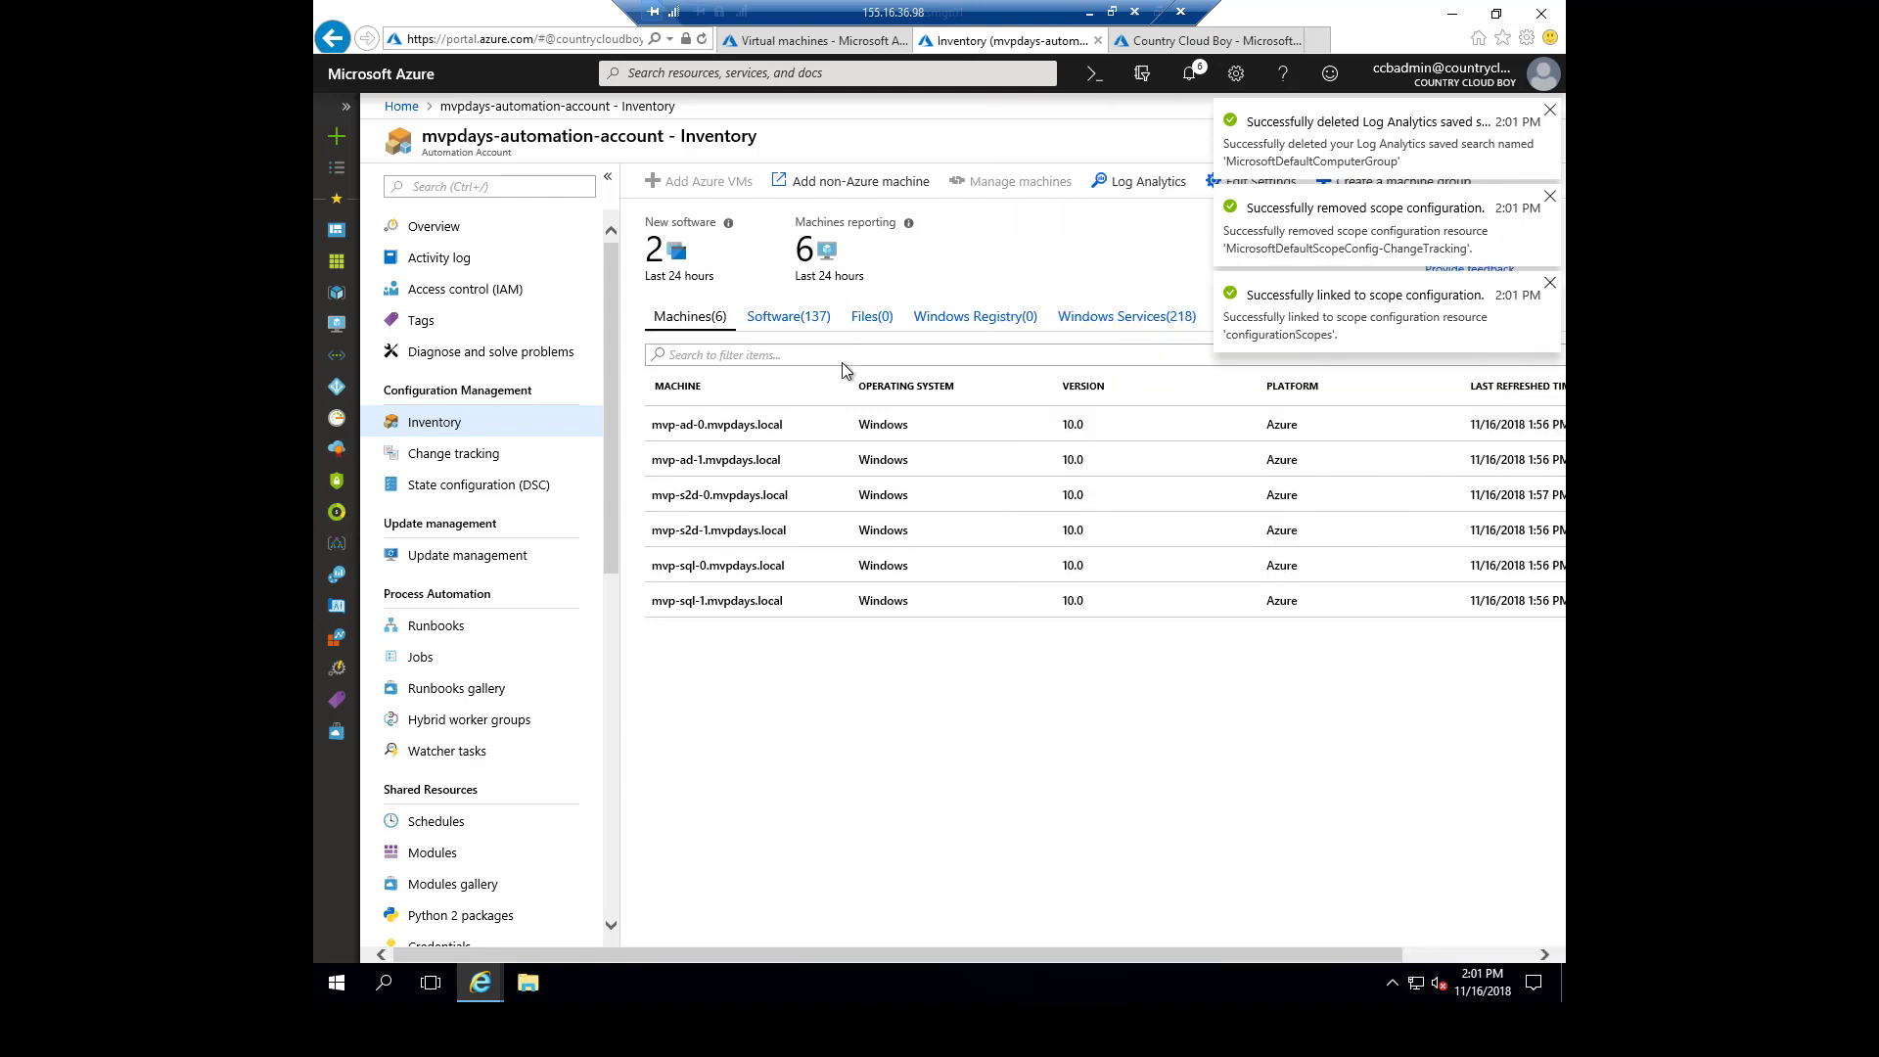
left_click(1549, 284)
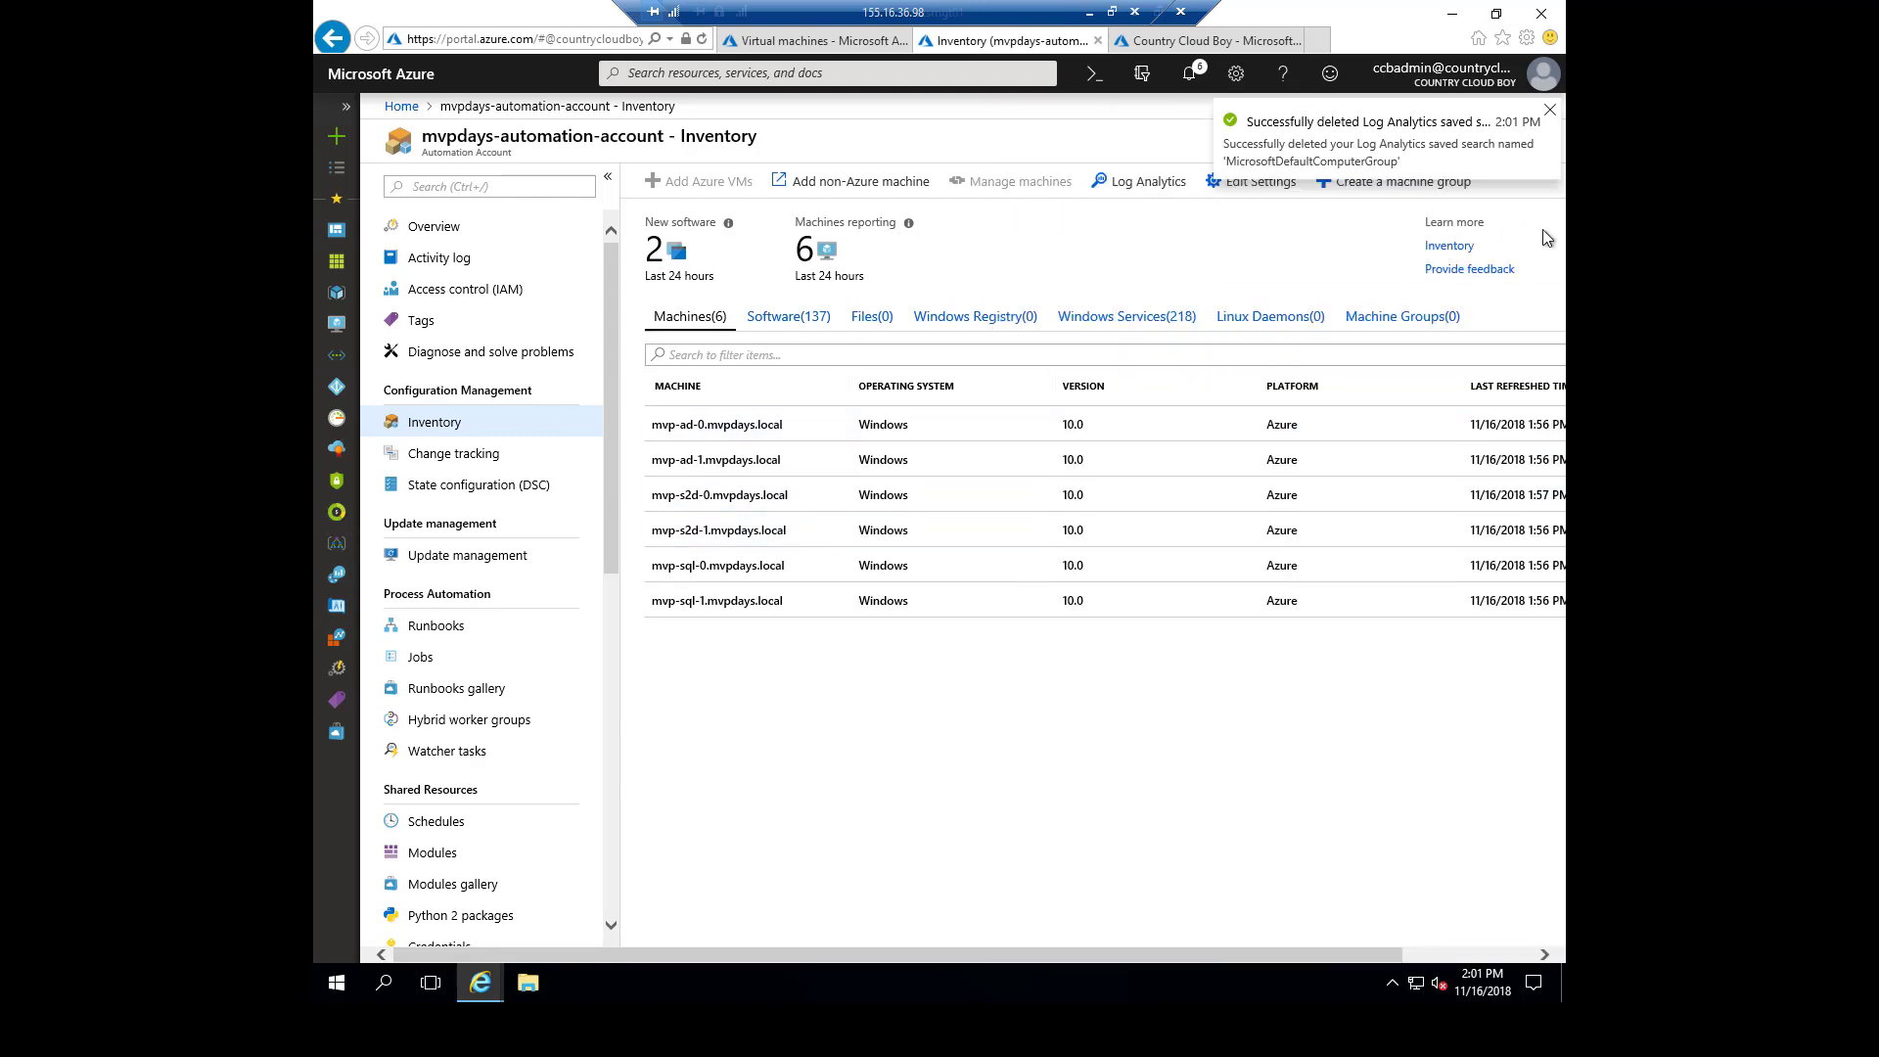
Step: Browse Inventory's Software, Files, Windows Services and Machines tabs, then view Change tracking's 146 events
left_click(1550, 113)
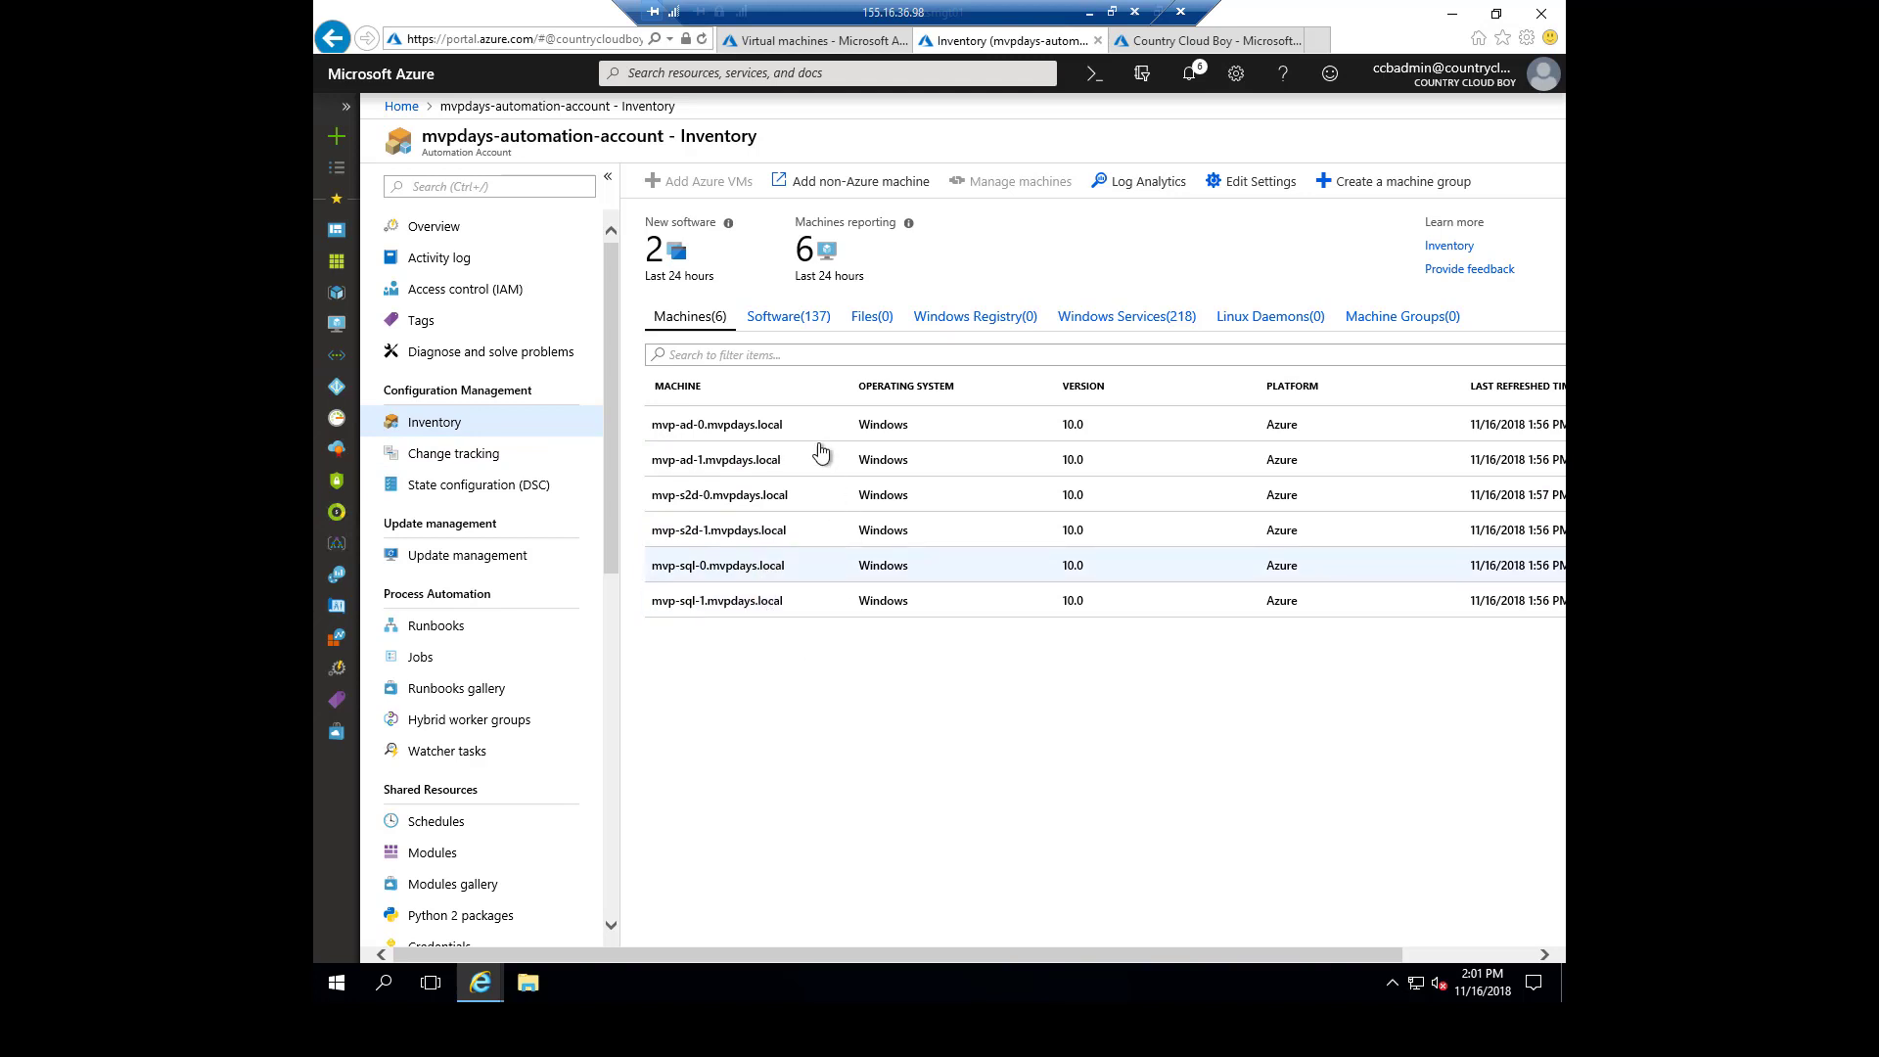
left_click(783, 318)
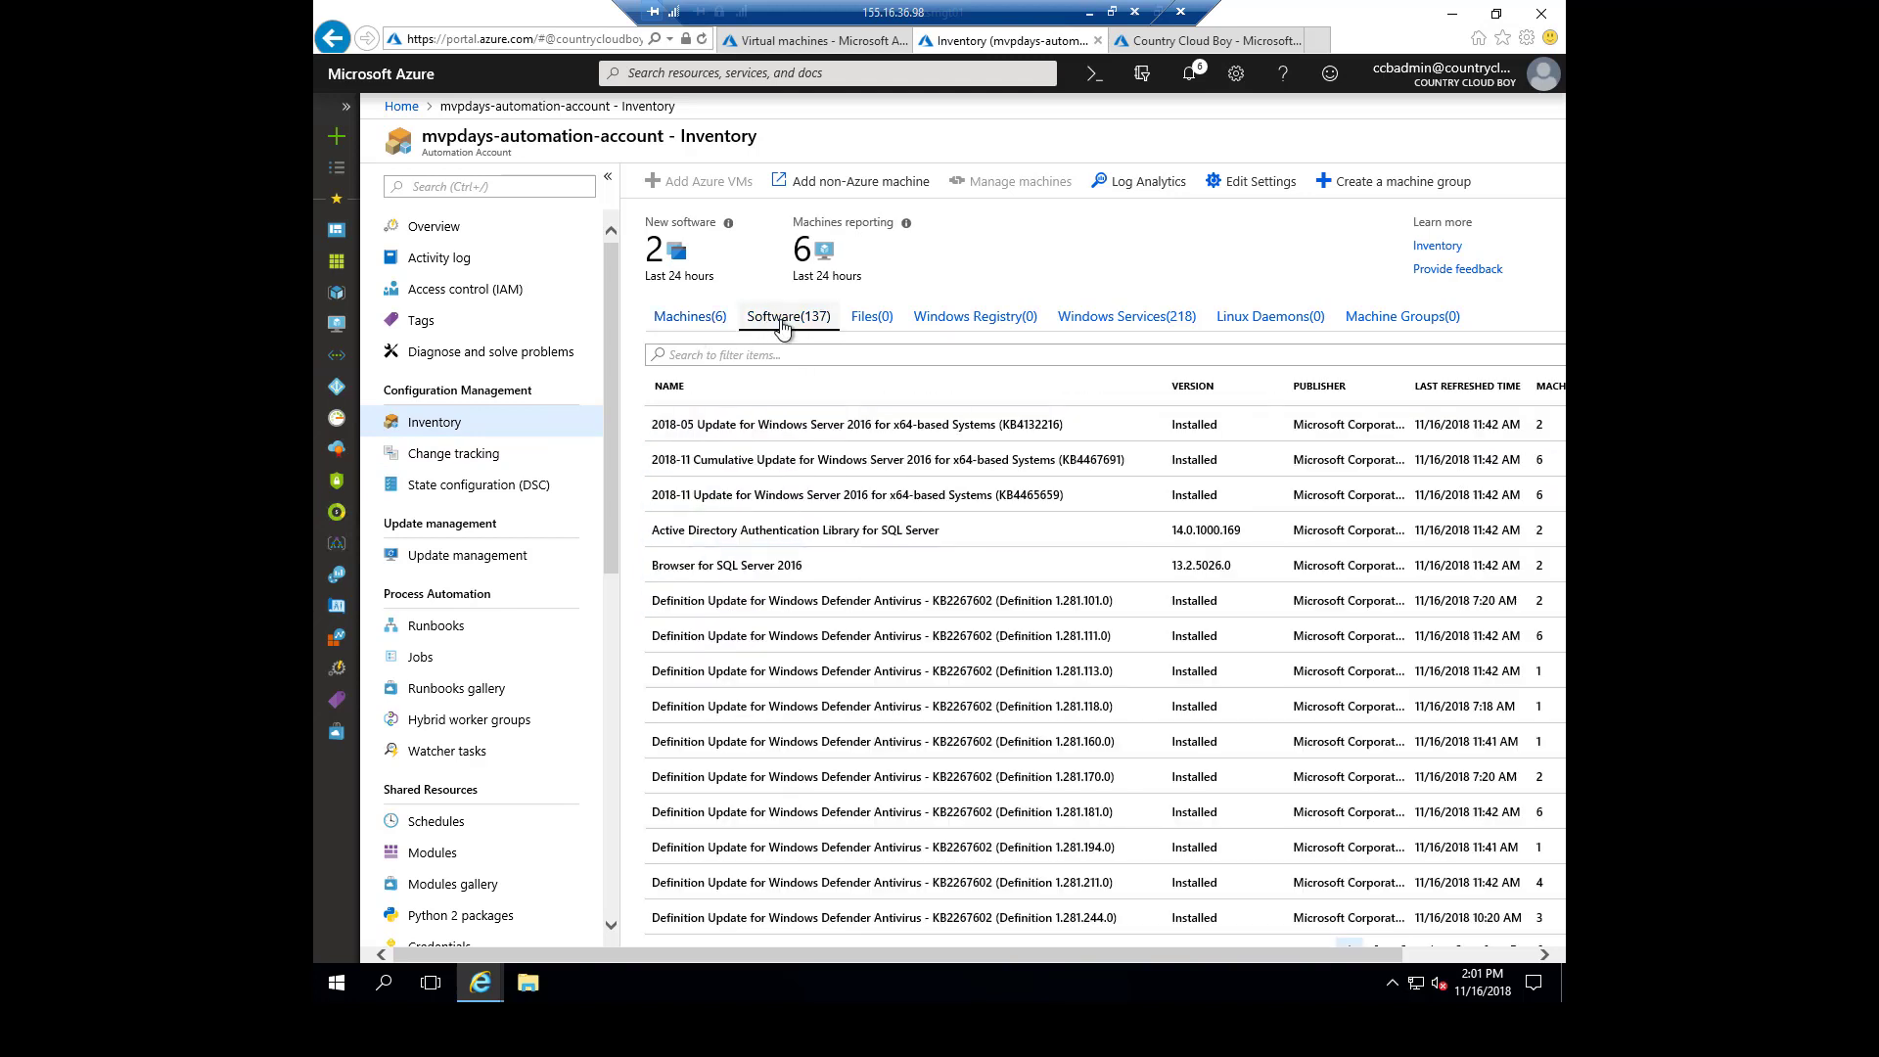
left_click(873, 321)
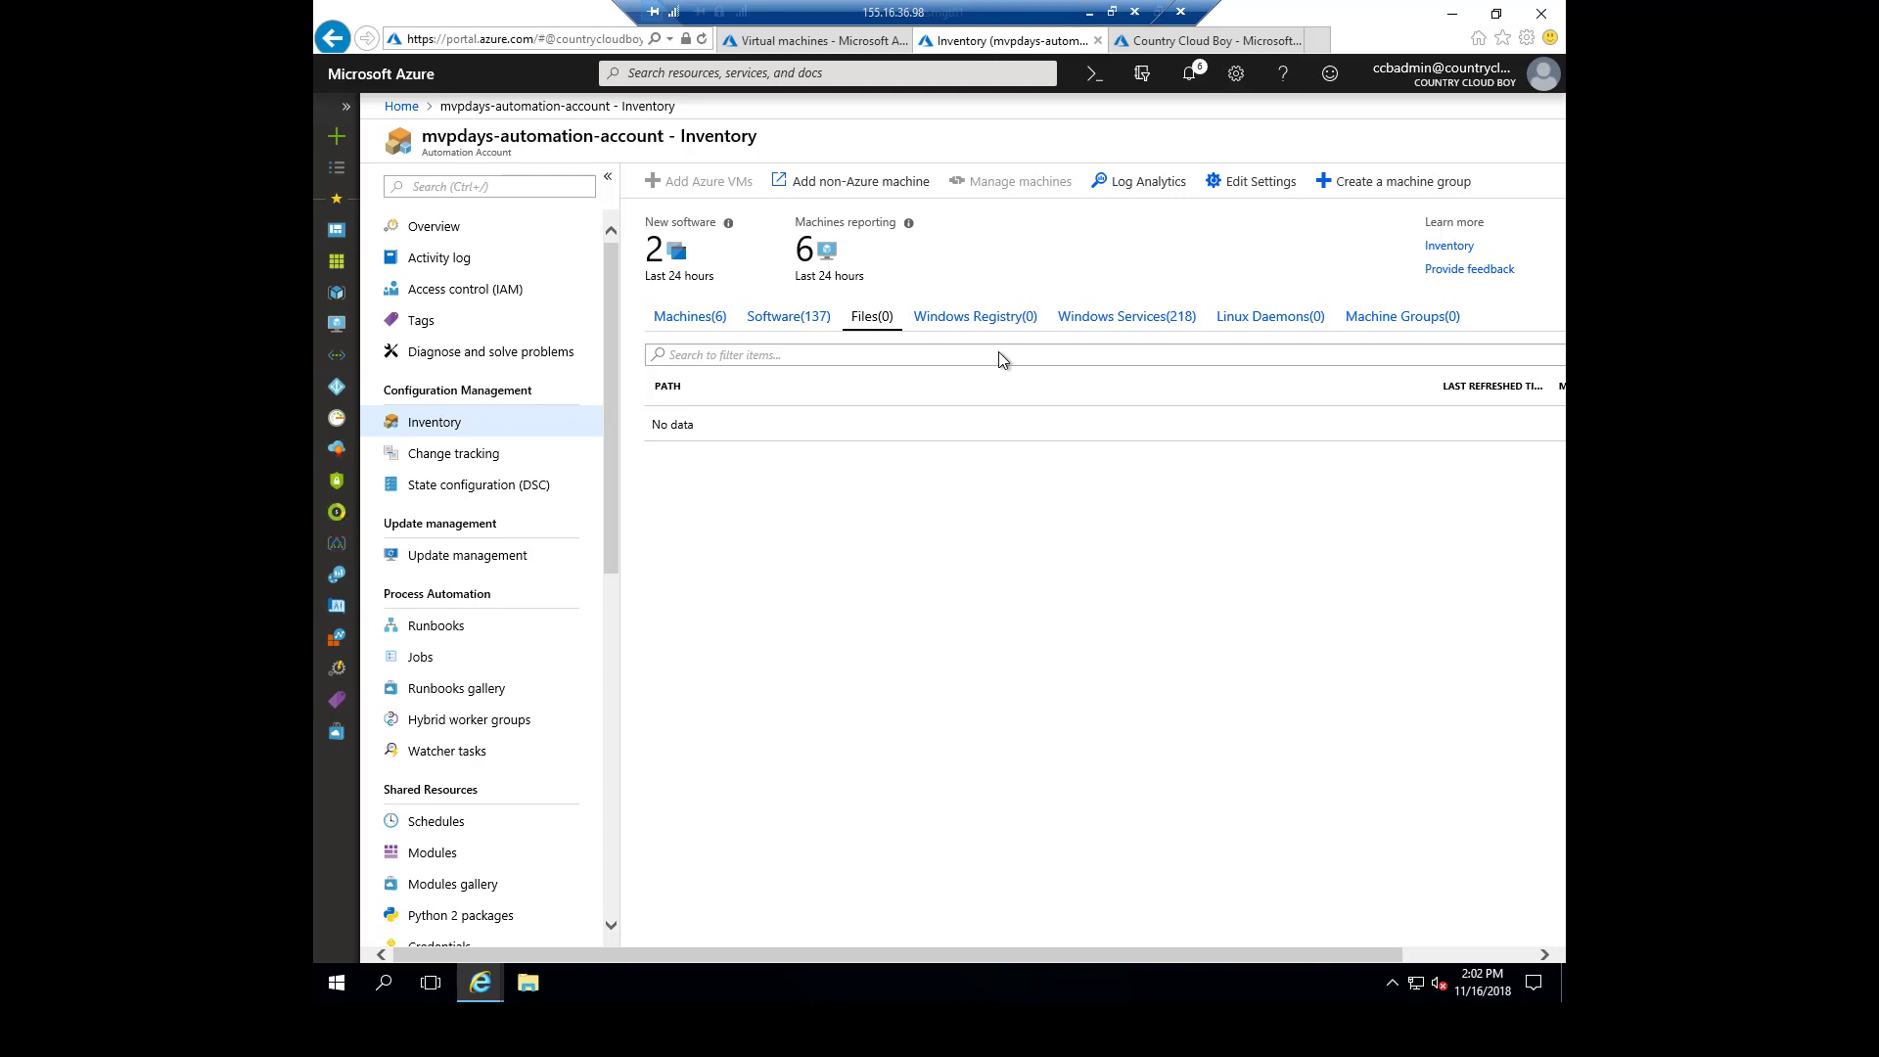
left_click(1114, 319)
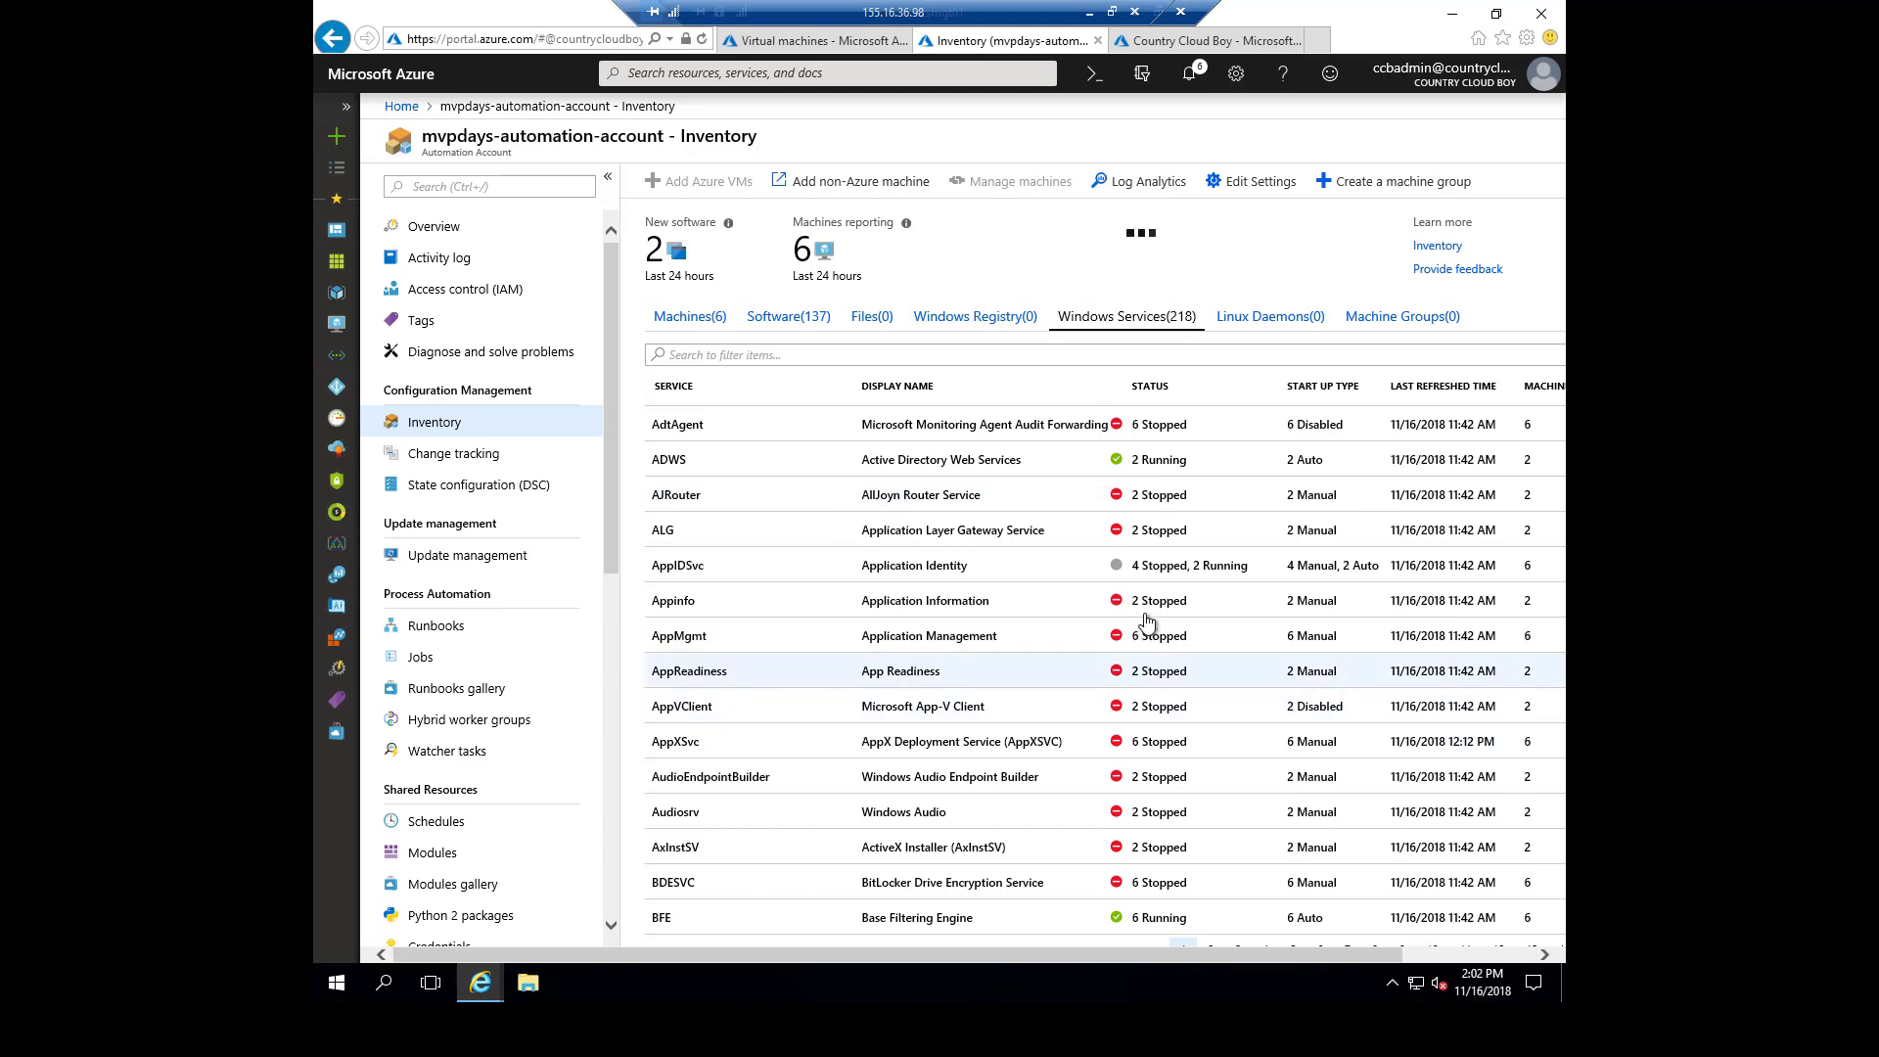
left_click(674, 319)
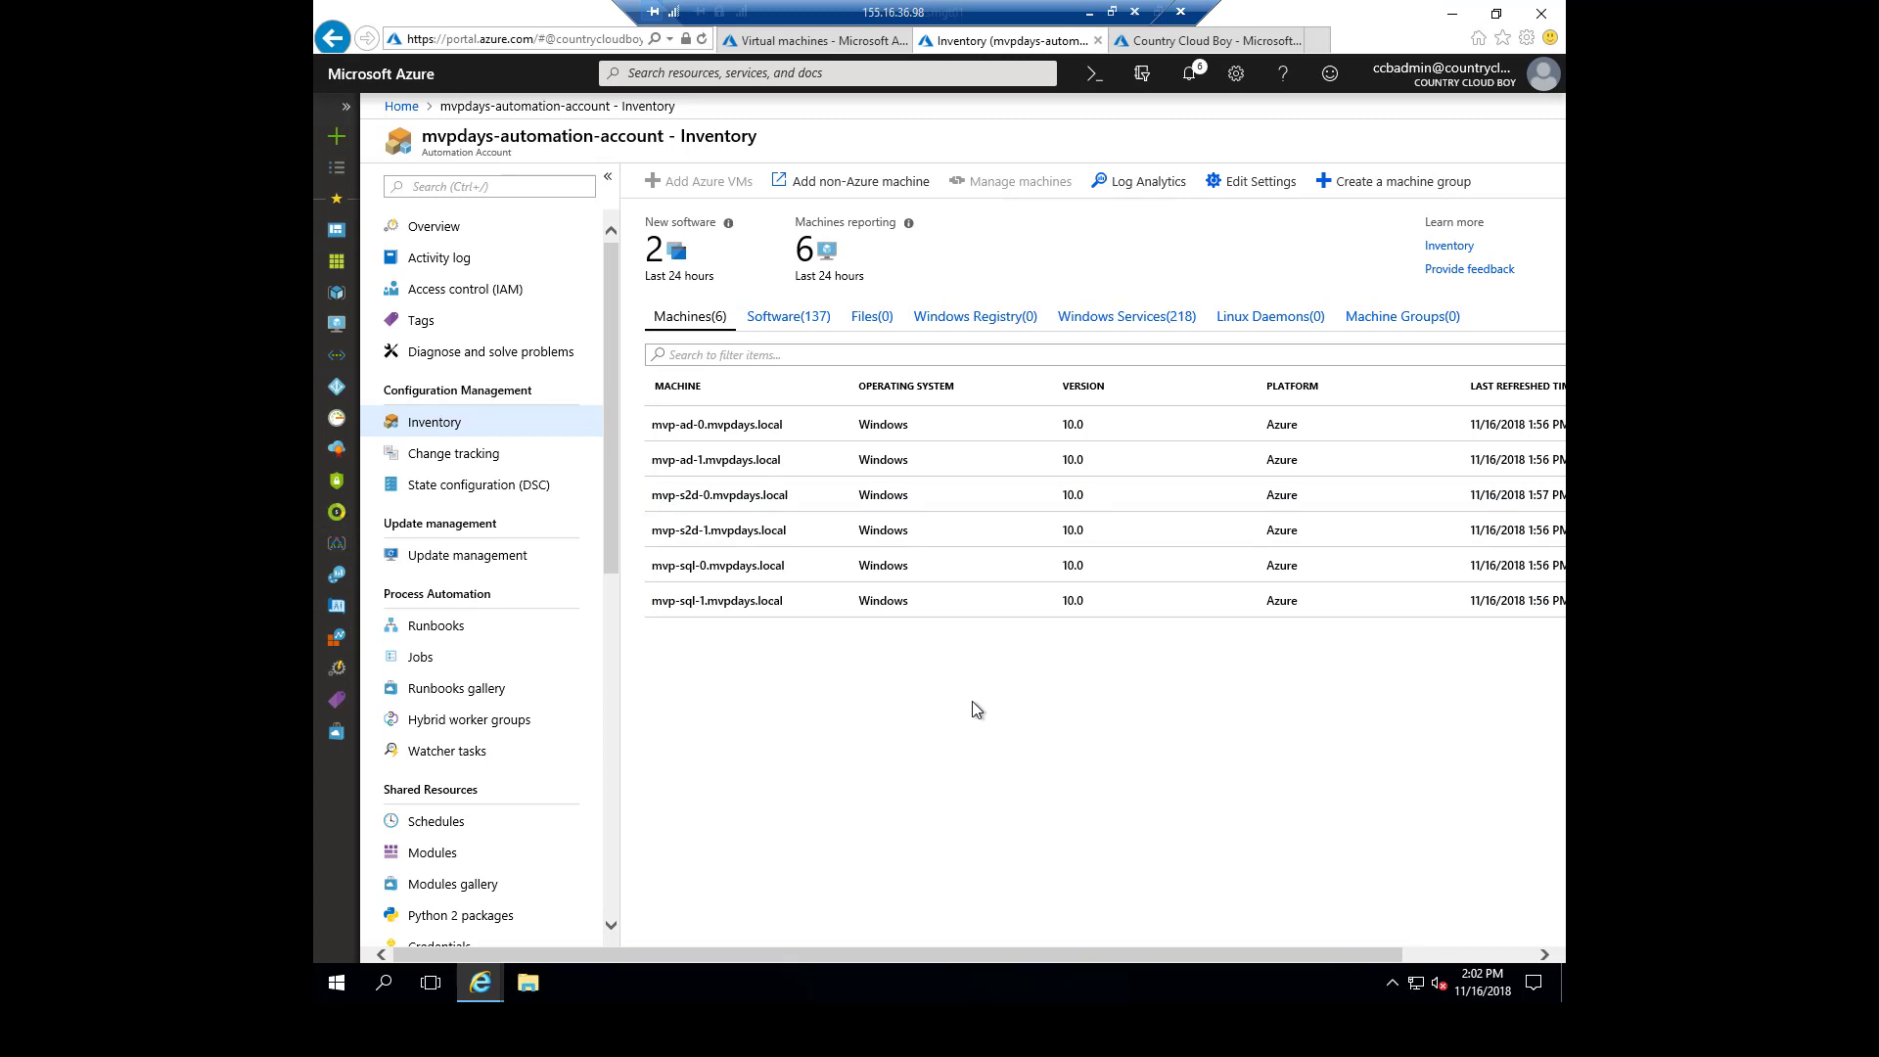
left_click(433, 453)
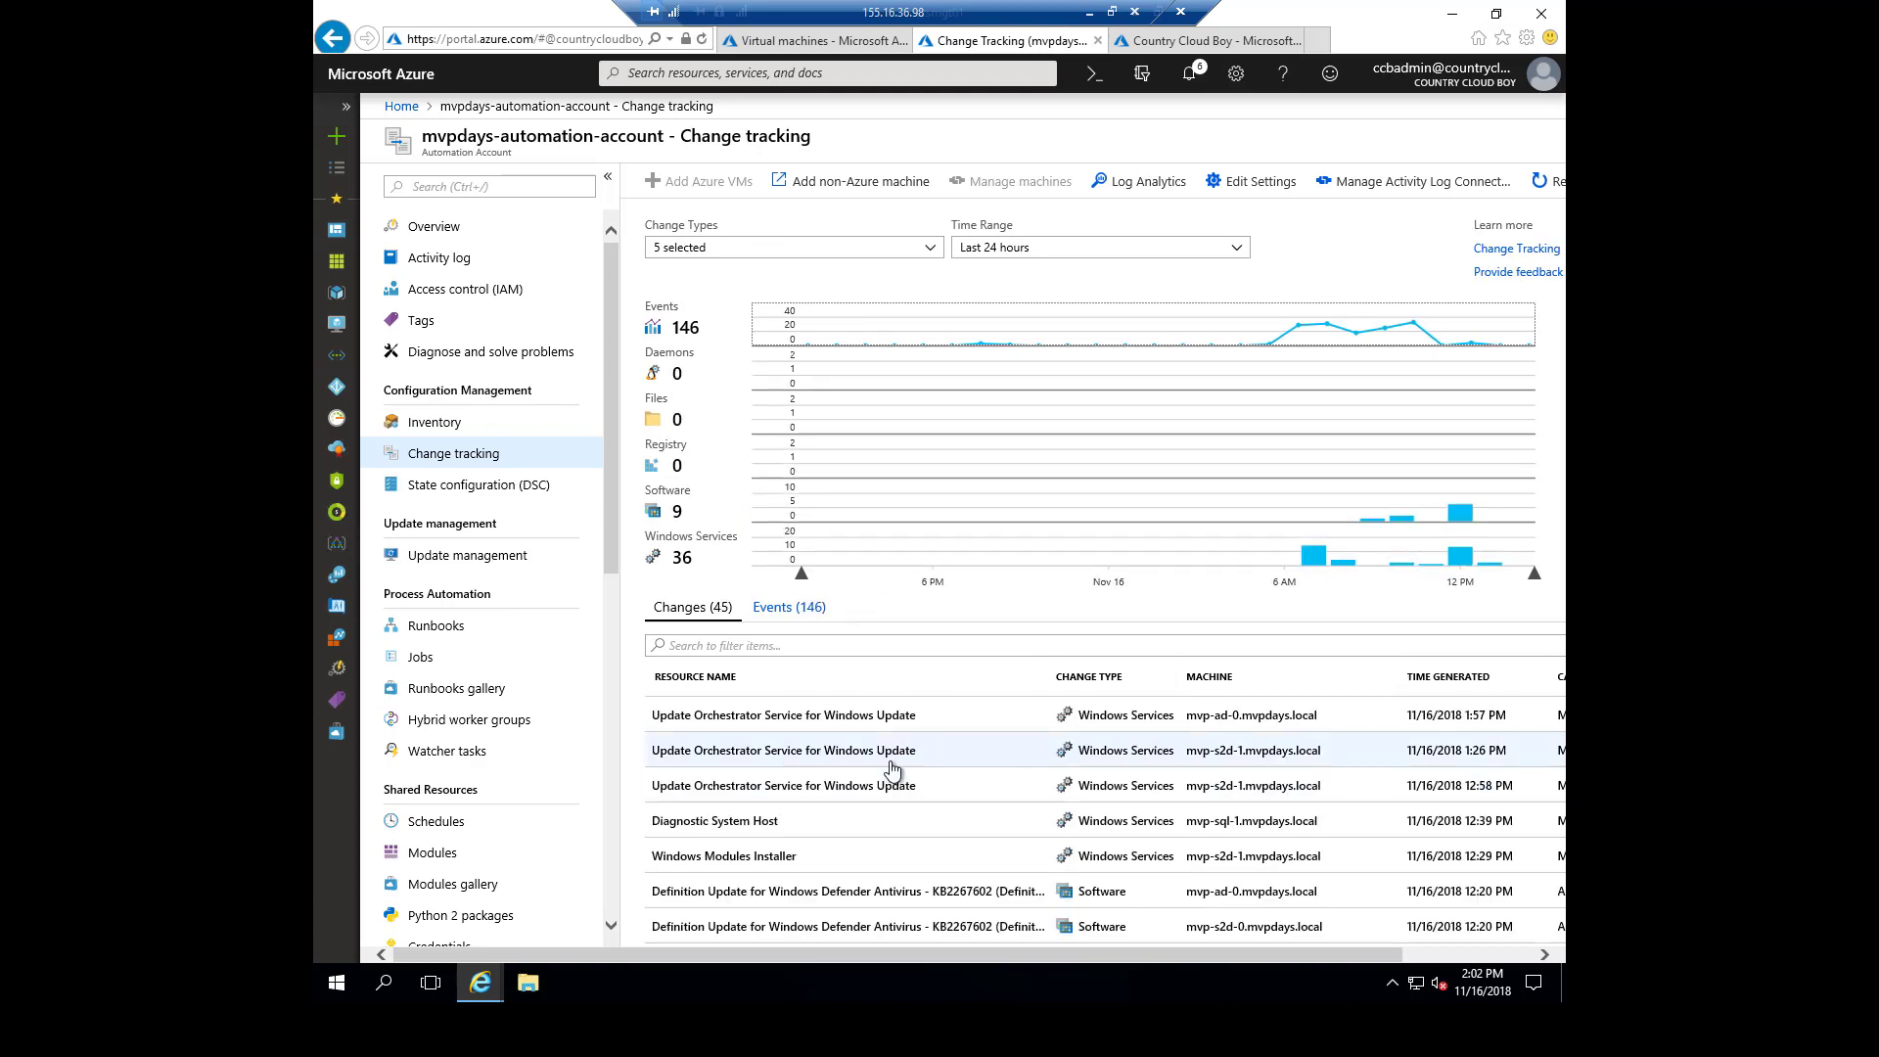
scroll(891, 771, "down", 3)
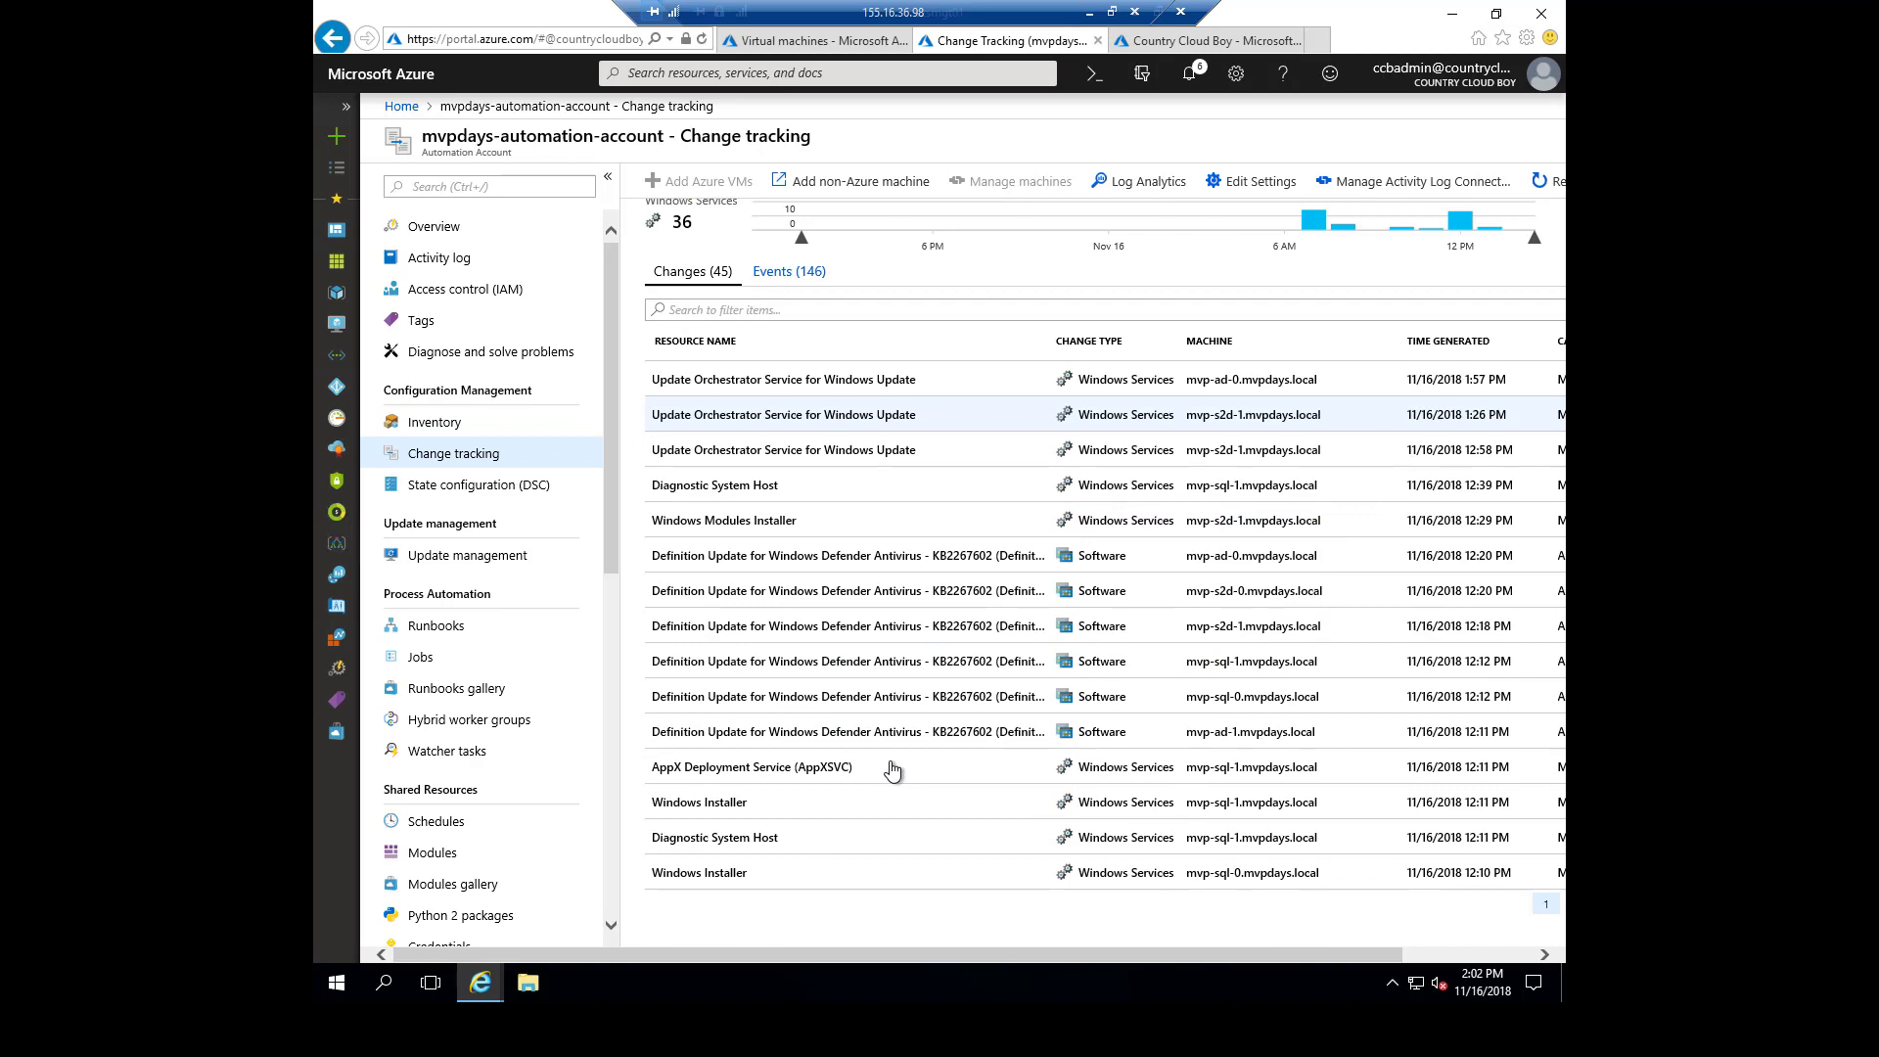
scroll(892, 770, "up", 3)
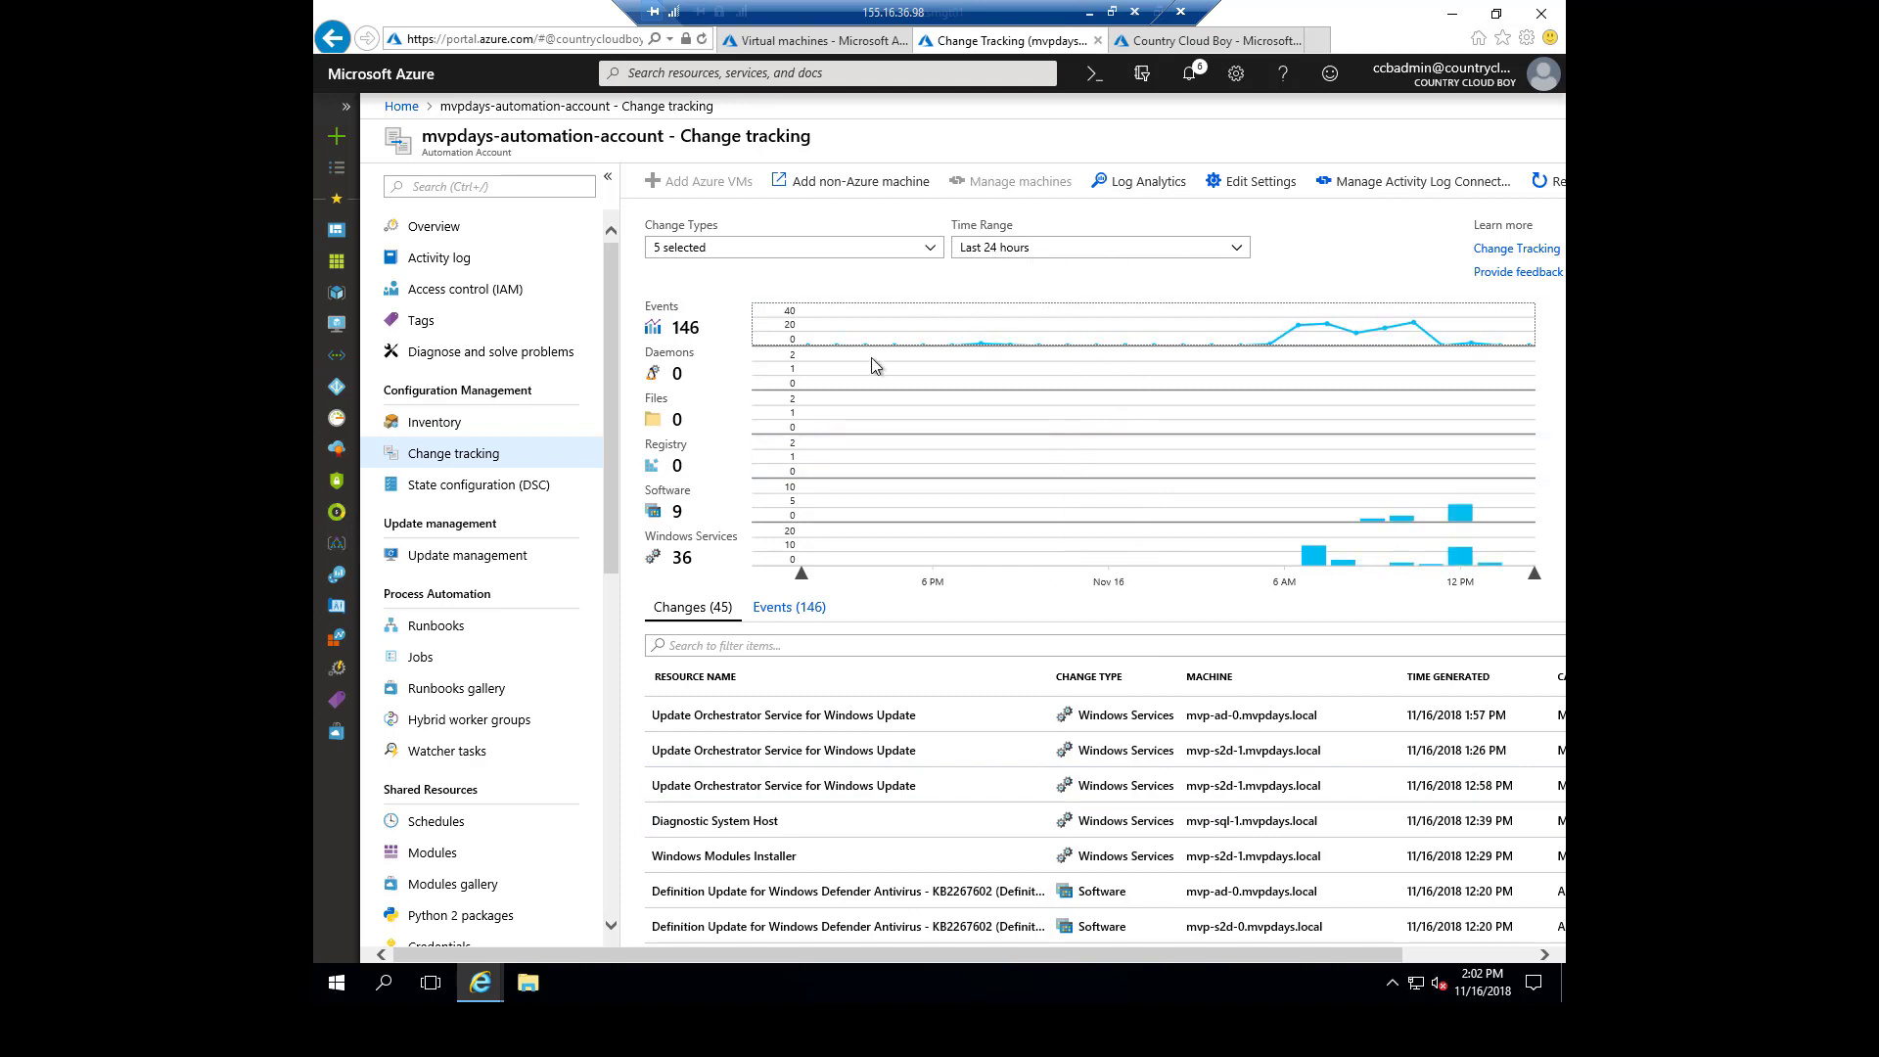
Step: Return to the Update management page listing 9 machines, 8 compliant and 1 not assessed
left_click(454, 557)
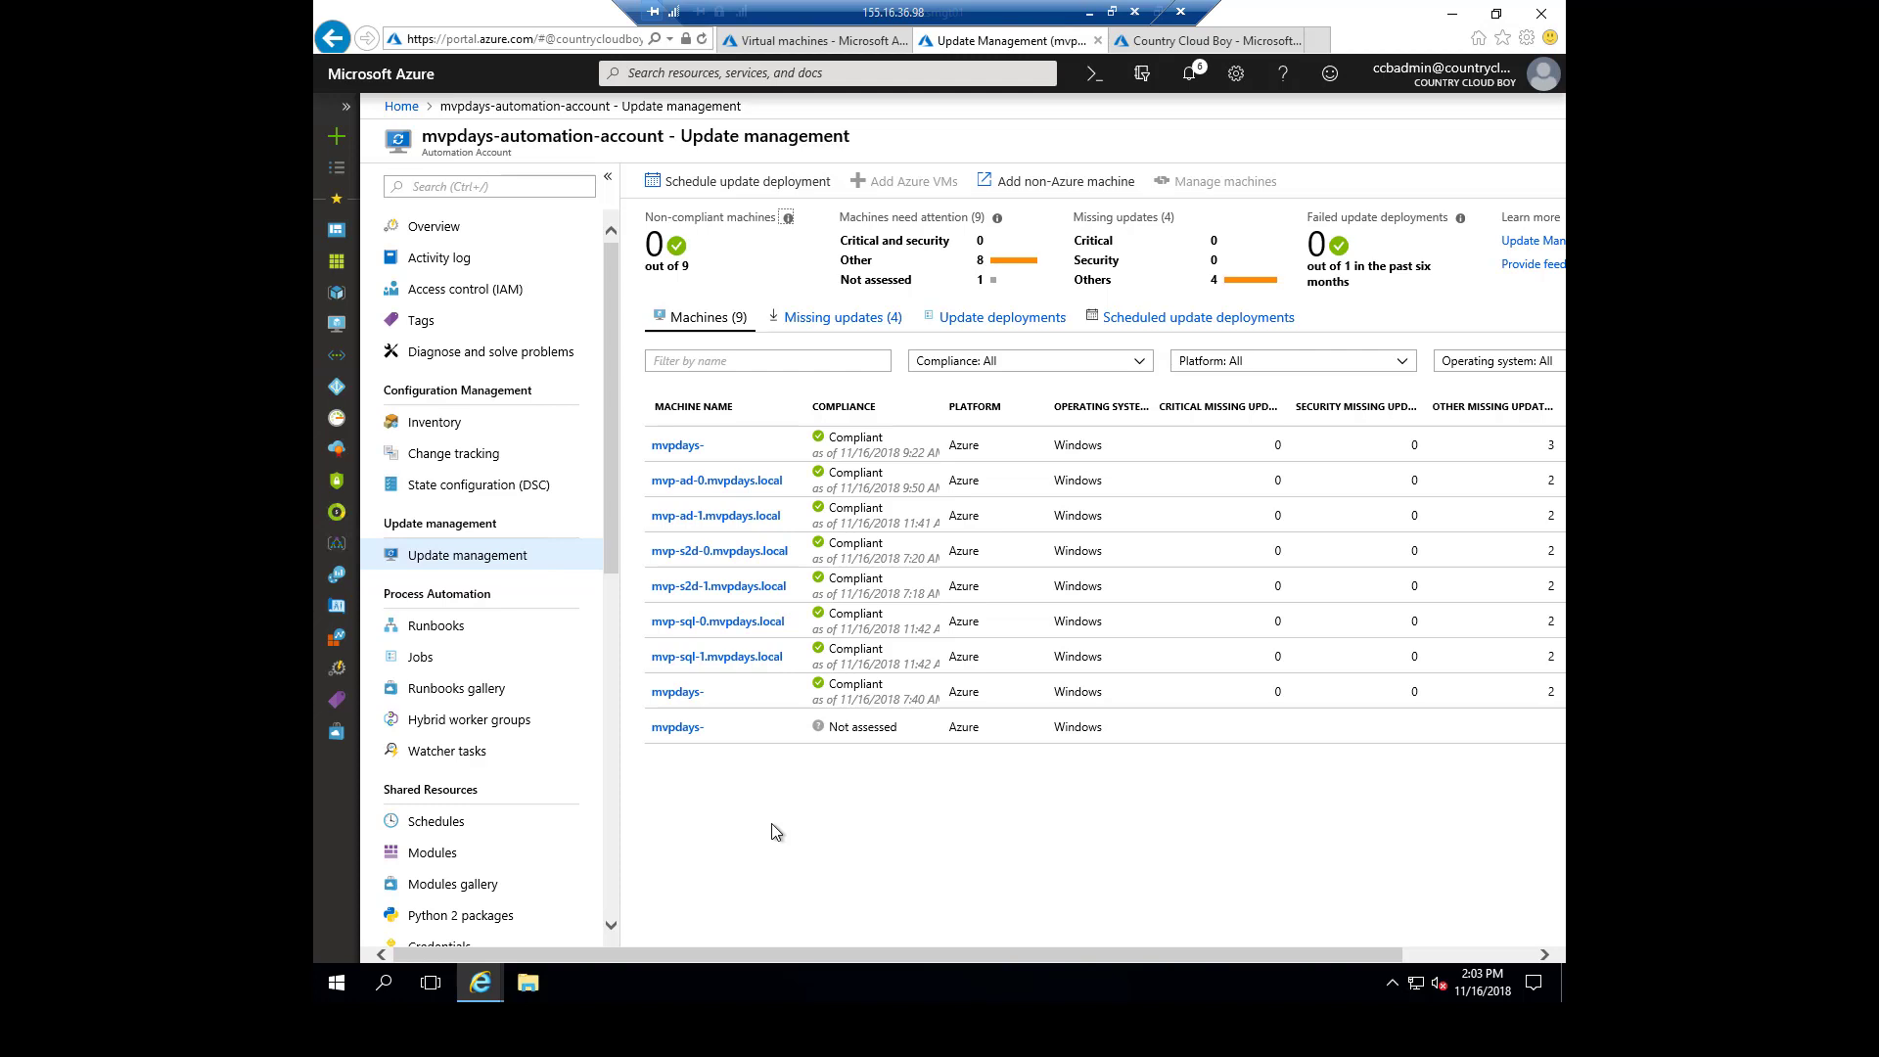
Step: List the 4 missing updates, led by the 2018-09 Windows Server 2016 update on 8 machines
left_click(827, 319)
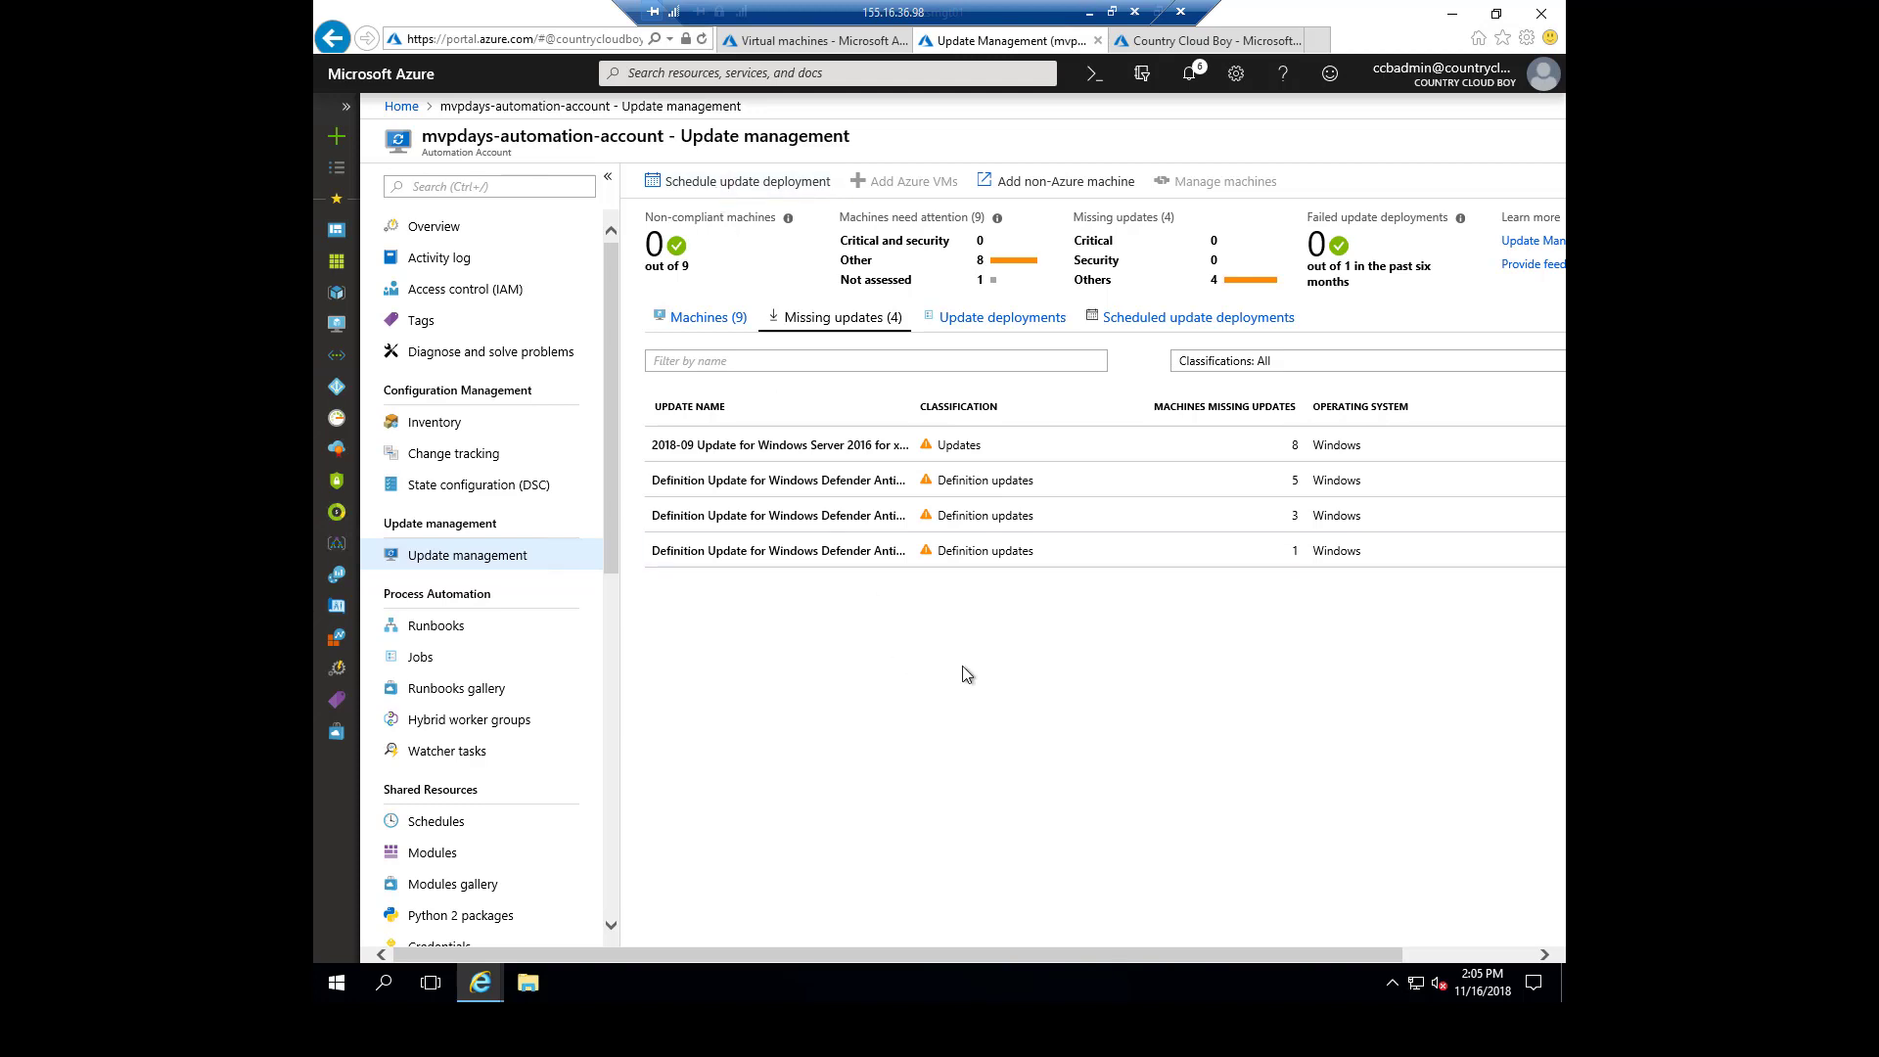
Step: Review the three scheduled update deployments, then confirm the MVPDays-Defender-Daily-NoReboot run Succeeded
left_click(1155, 334)
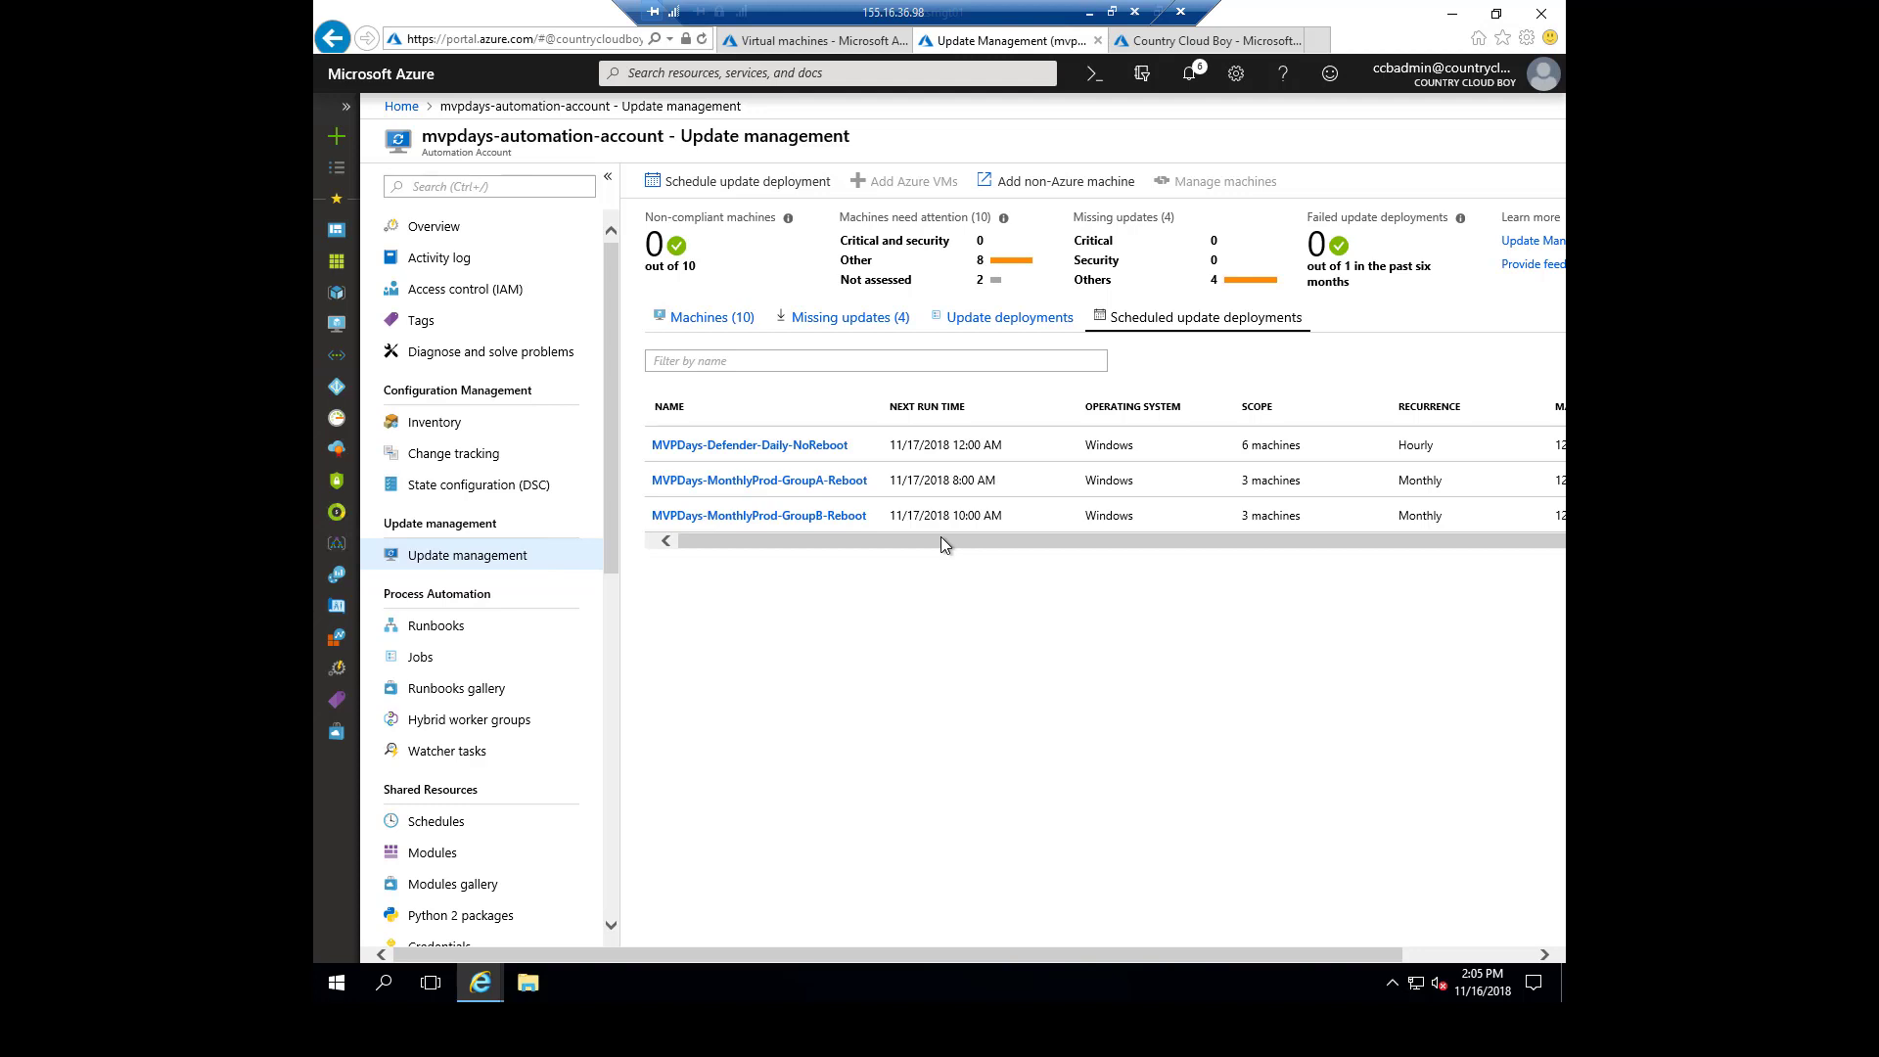
left_click(983, 329)
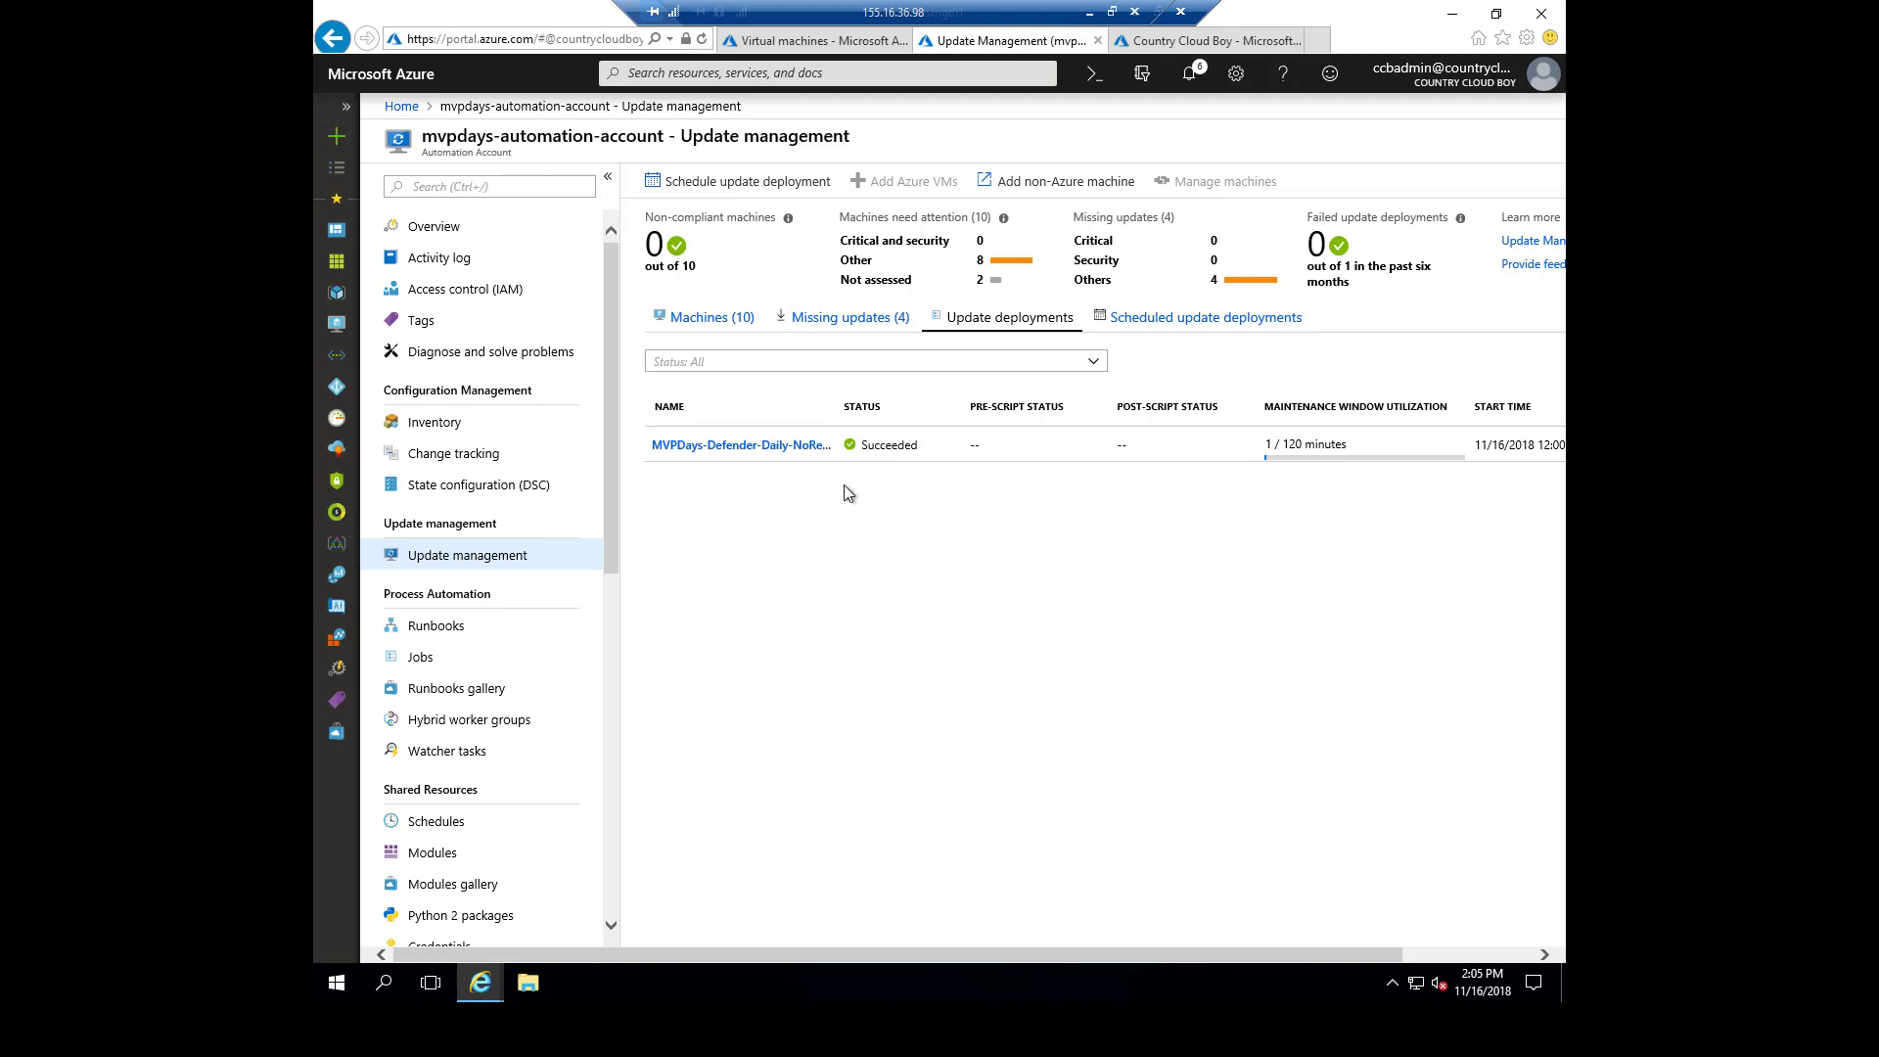
Step: Return to the Missing updates (4) list, now counting ten machines
left_click(851, 320)
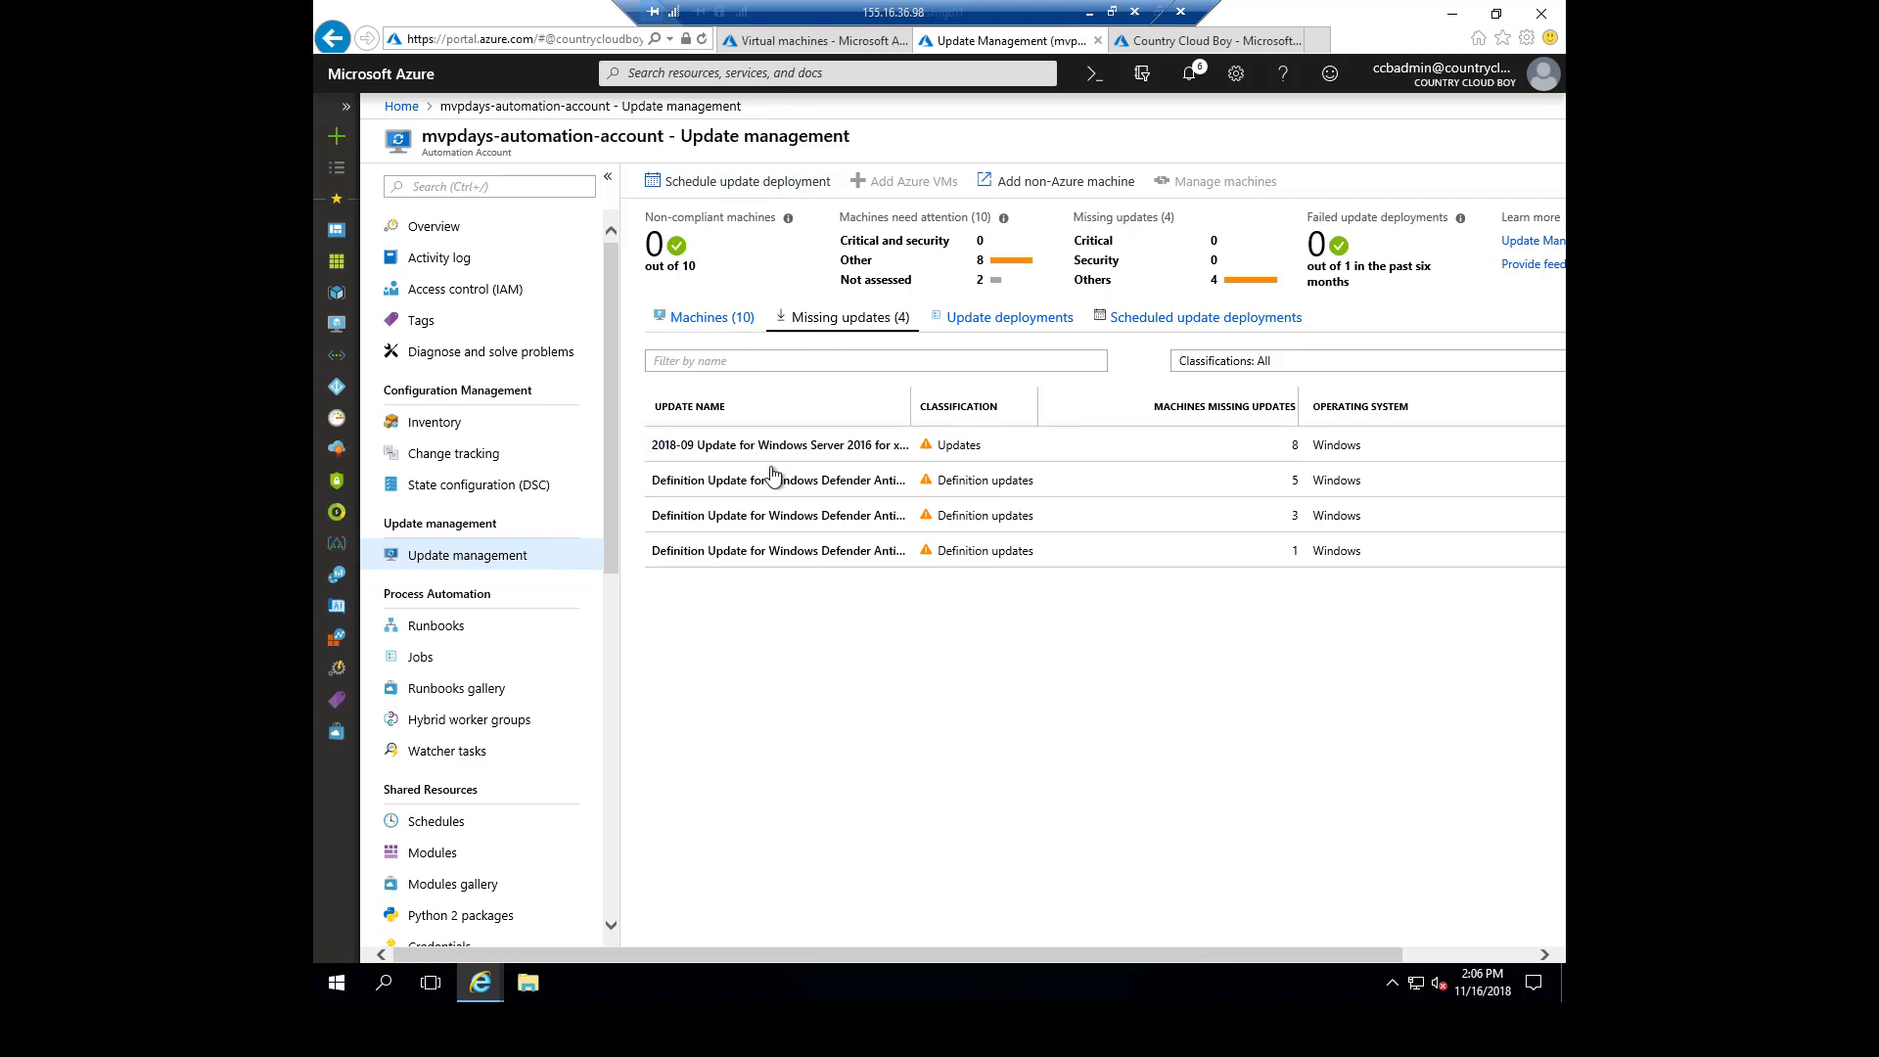
Step: Switch to the Azure Stack virtual machines list showing all 11 VMs running
left_click(811, 41)
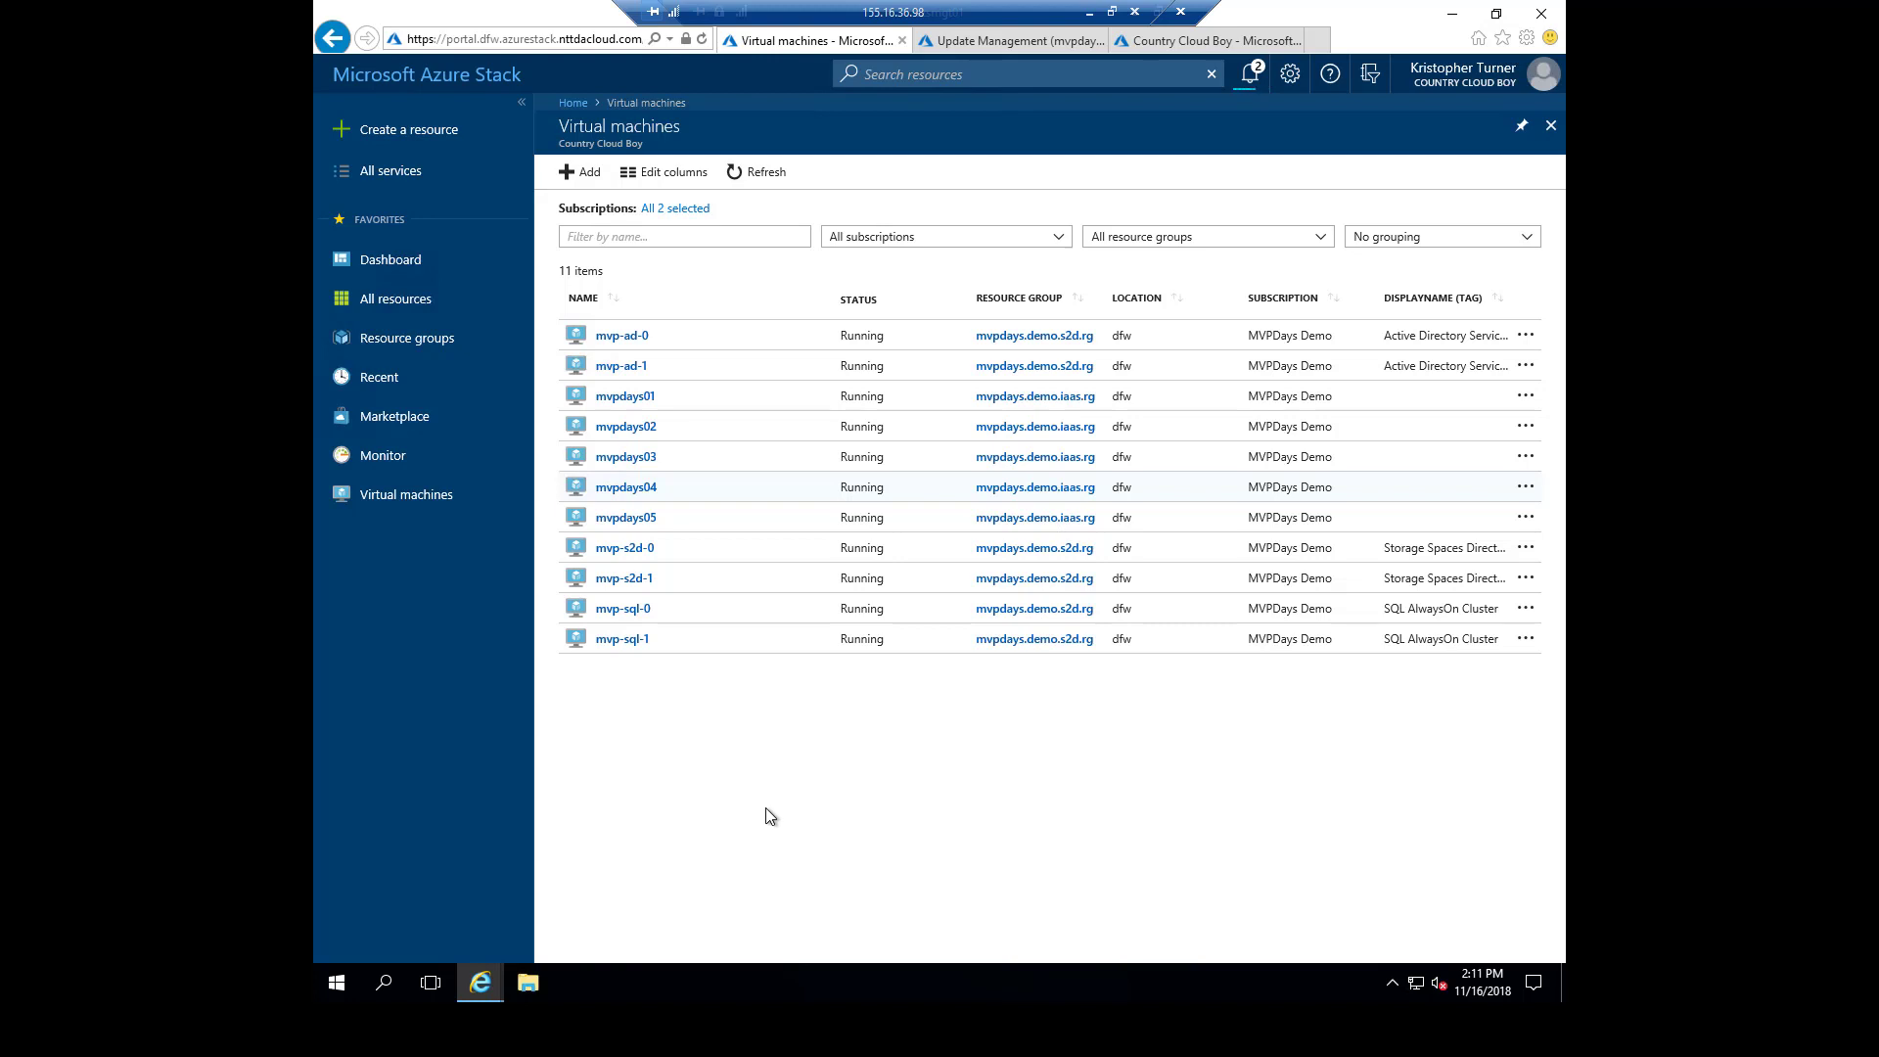
Step: Return to Update Management, now listing 10 machines with mvpdays05 not assessed
left_click(963, 47)
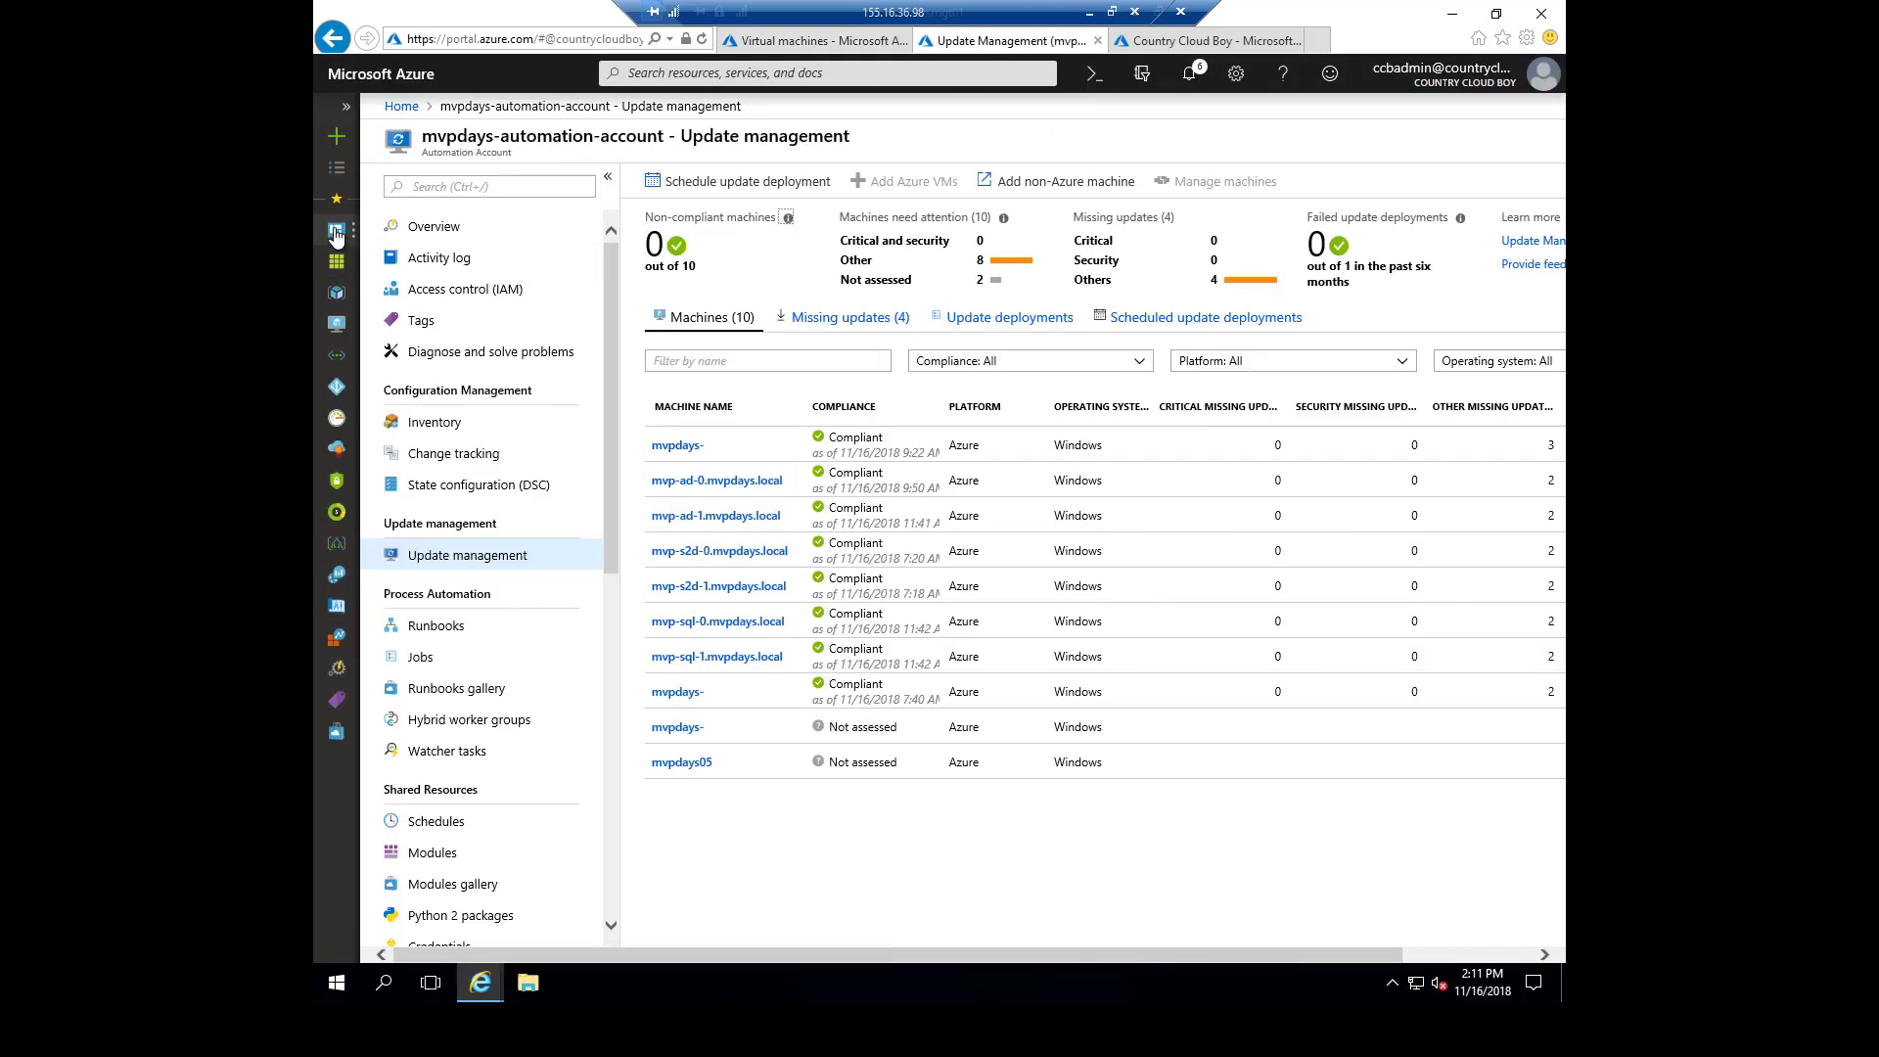
Step: Open Security Center's Overview, showing a secure score of 322 of 470
left_click(338, 484)
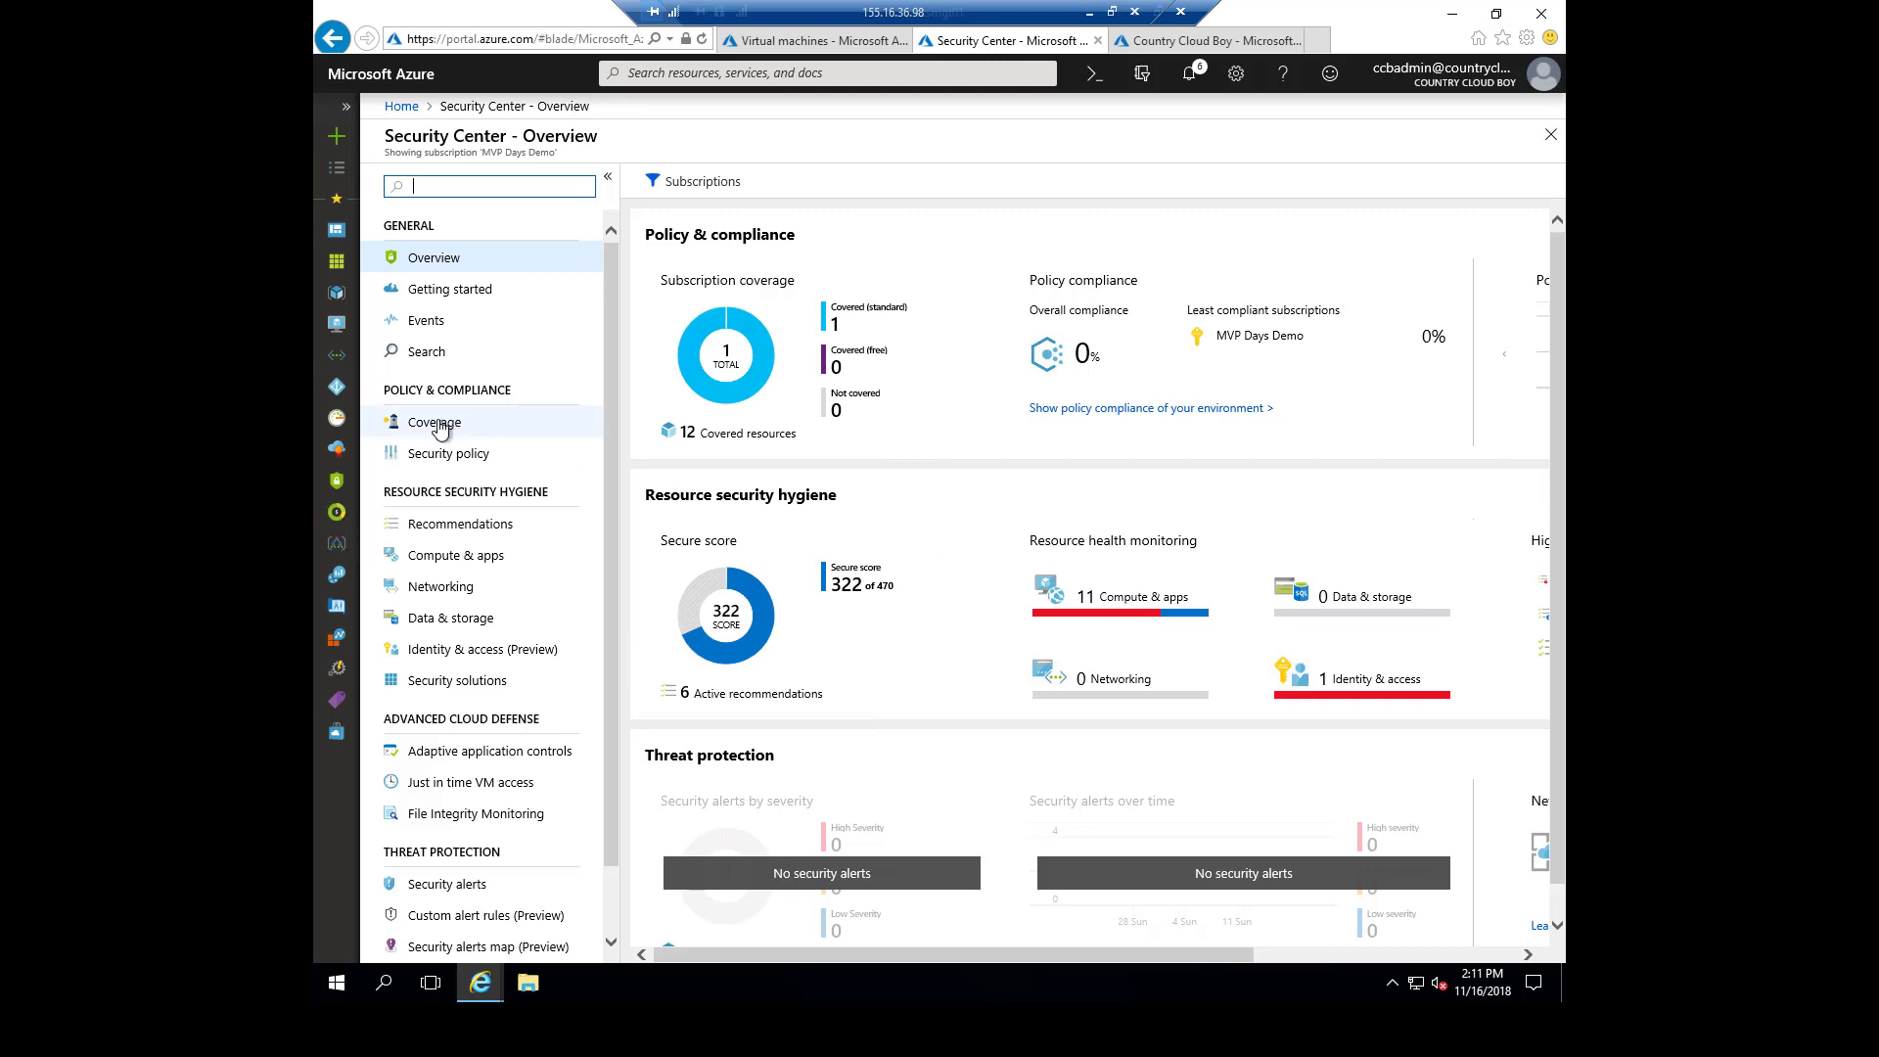
Step: Review the four Compute & apps machine recommendations, then open Security Center's Recommendations page
left_click(431, 558)
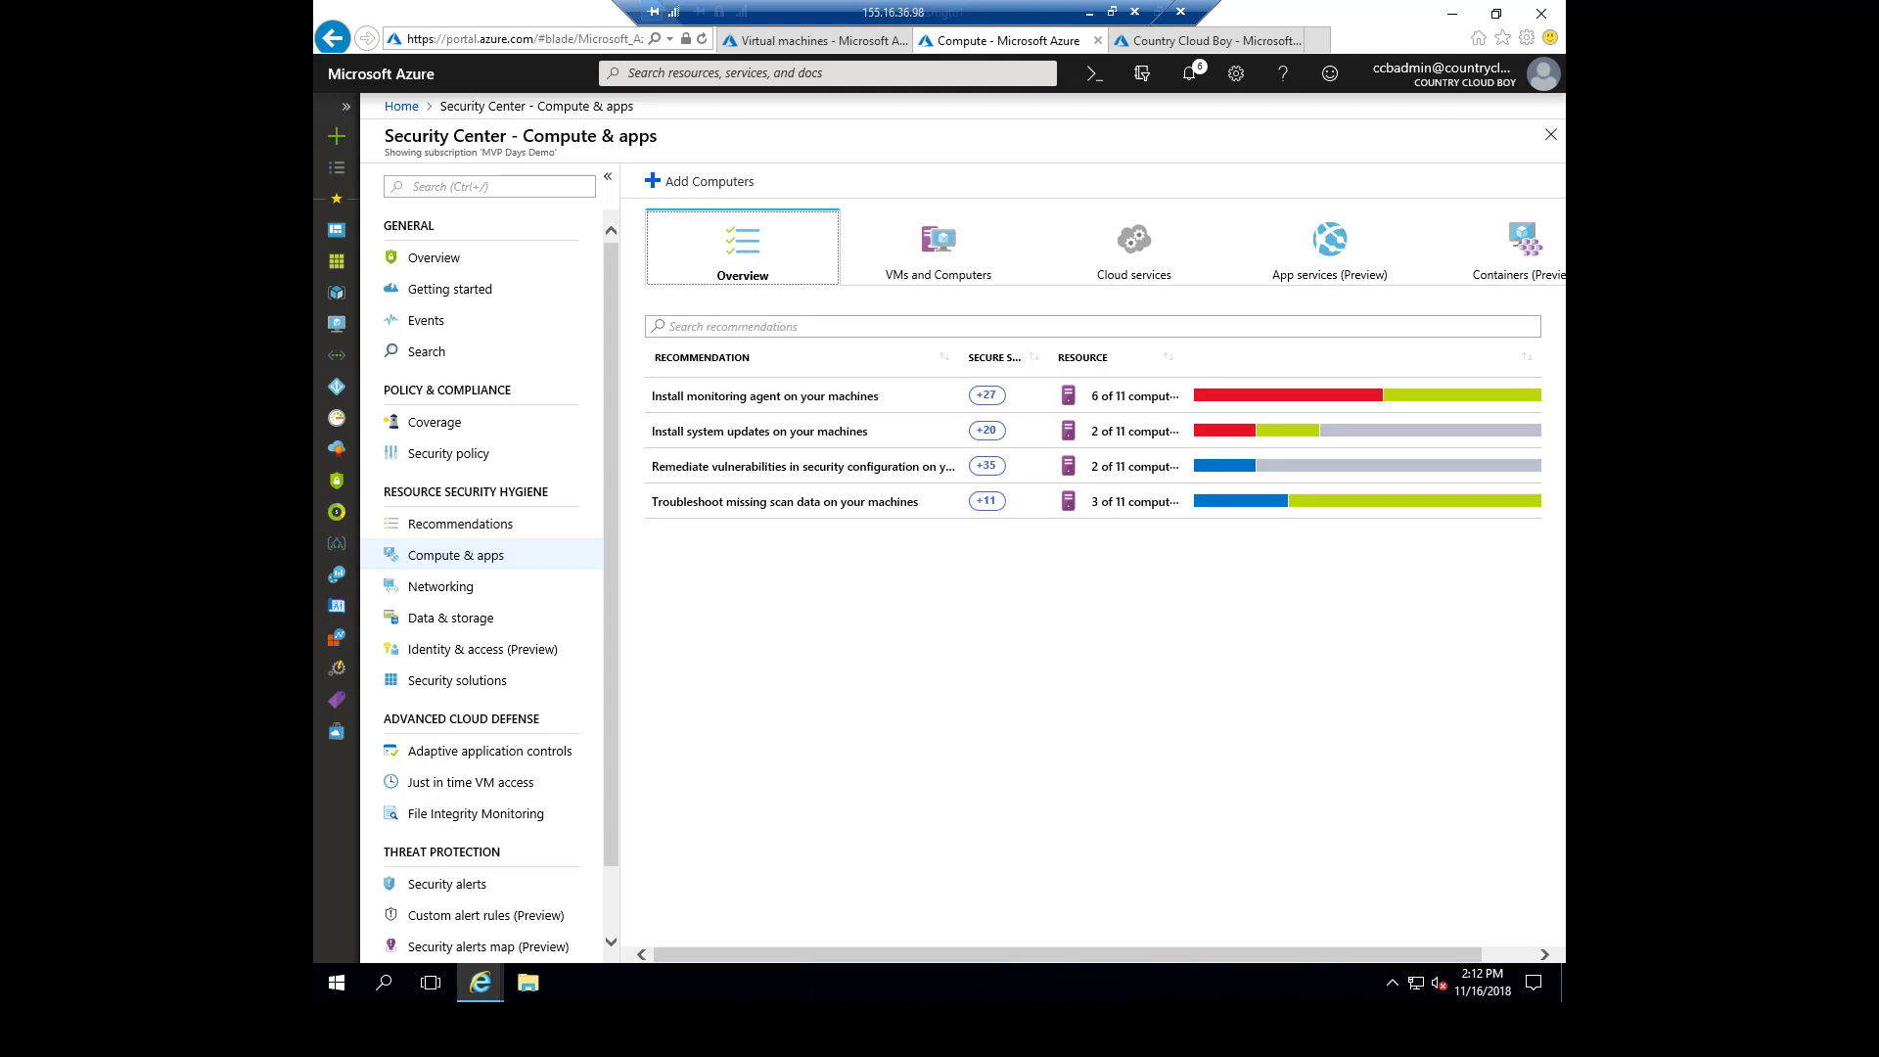
left_click(469, 533)
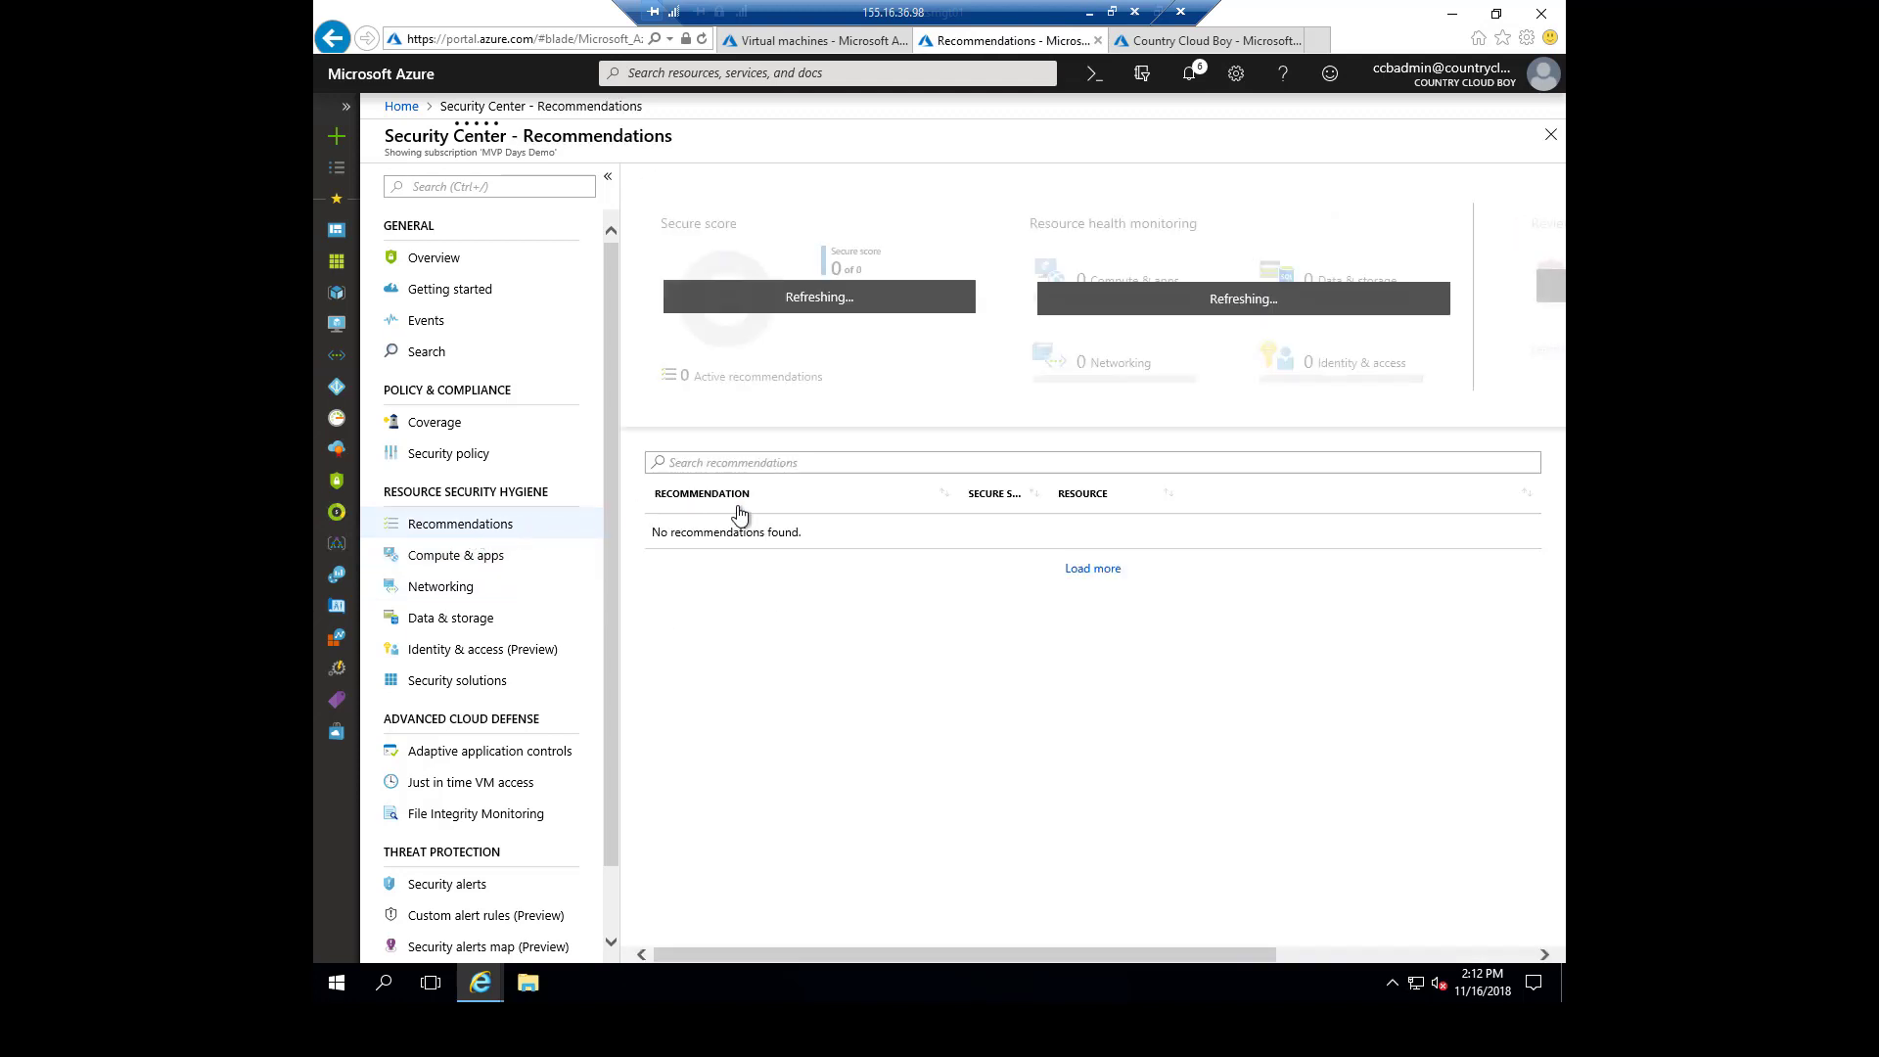